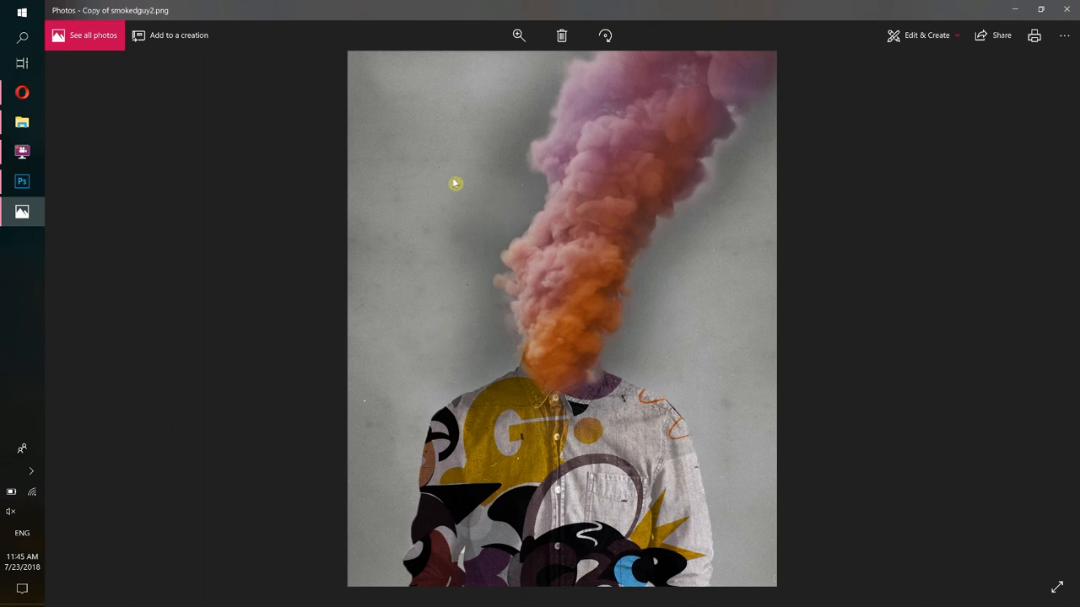
Switch to Photoshop and create a 1000 x 1250 px, 300 ppi RGB document with a white background named Smokedguy
left_click(1015, 10)
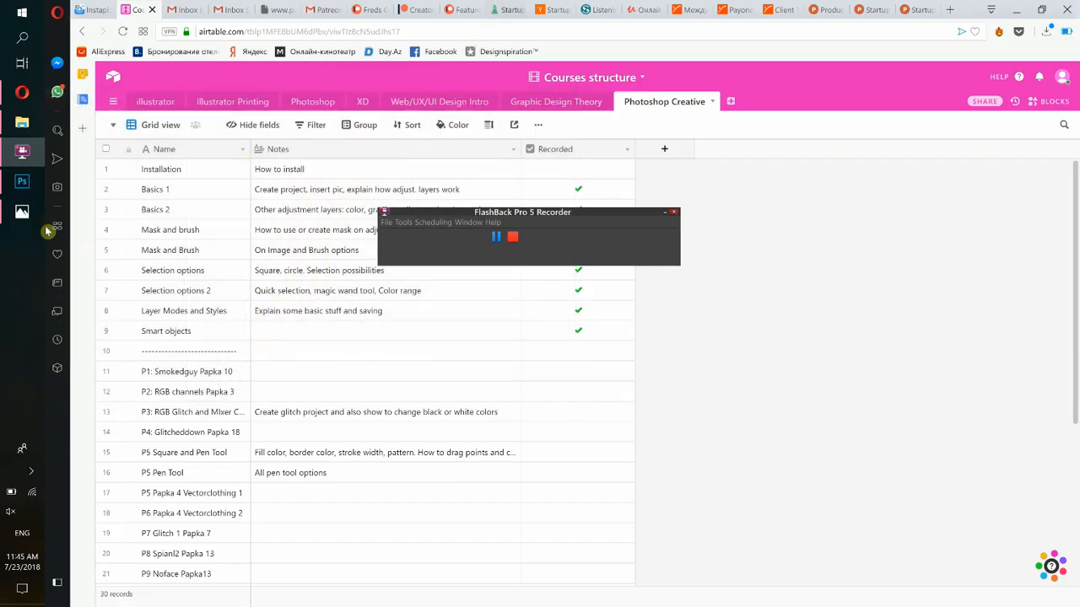
left_click(22, 180)
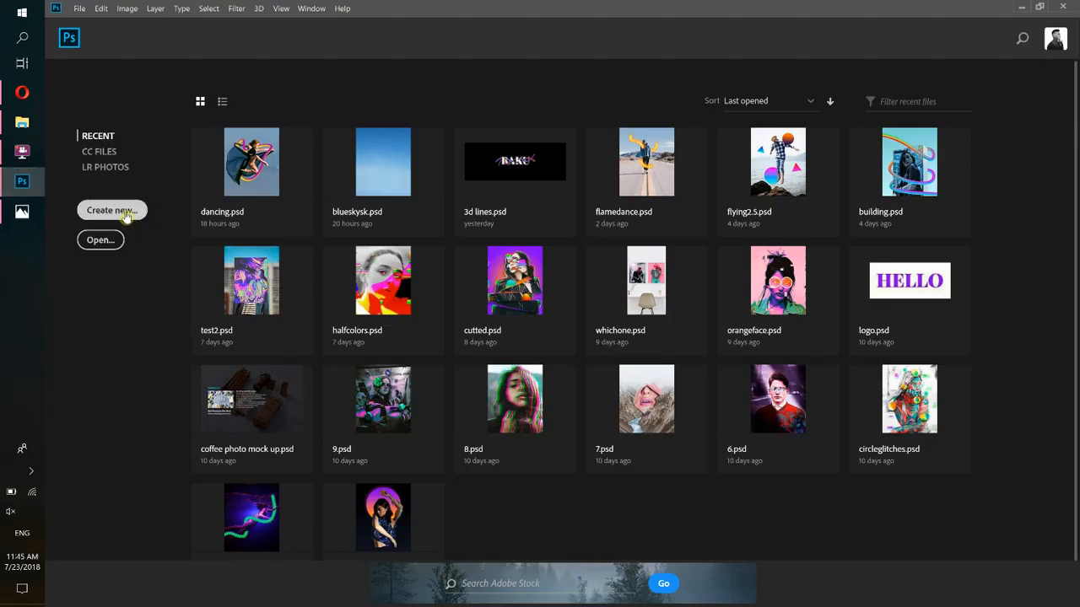
left_click(112, 216)
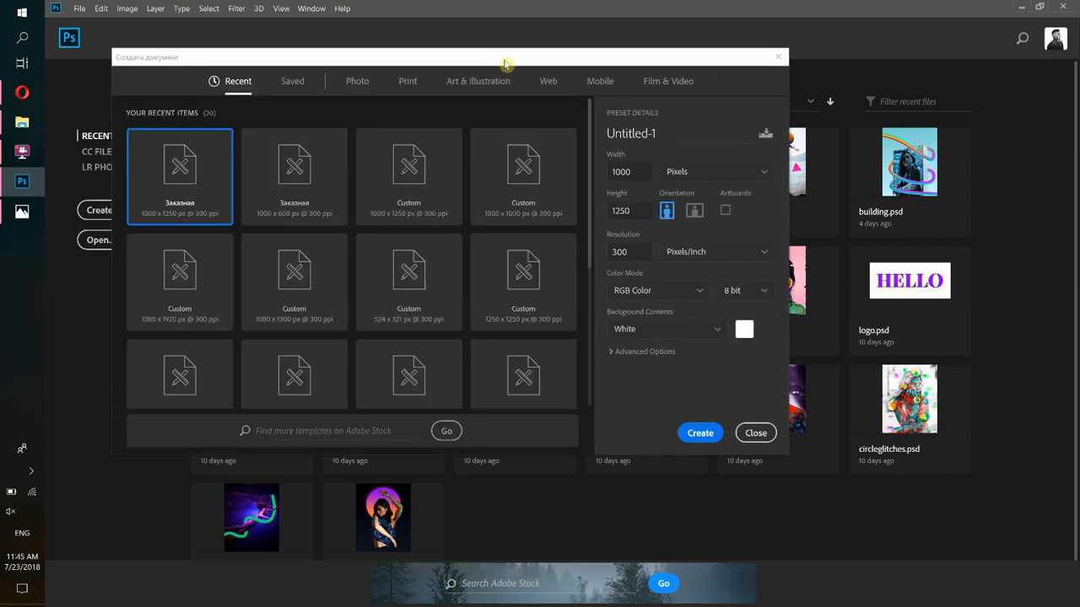
left_click_drag(507, 61, 583, 72)
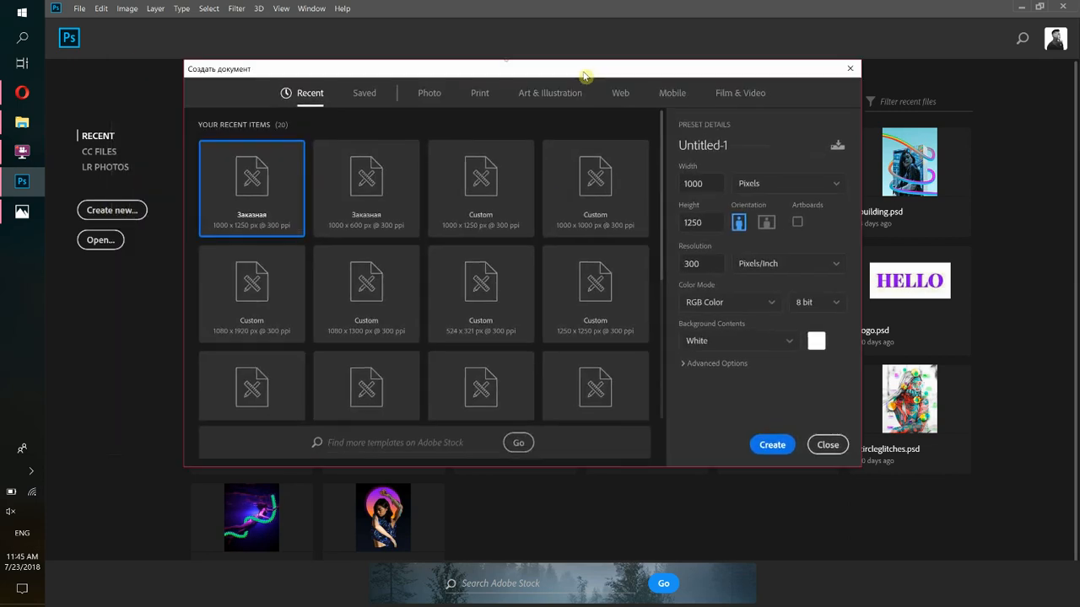
left_click(743, 145)
type("Smokedguy")
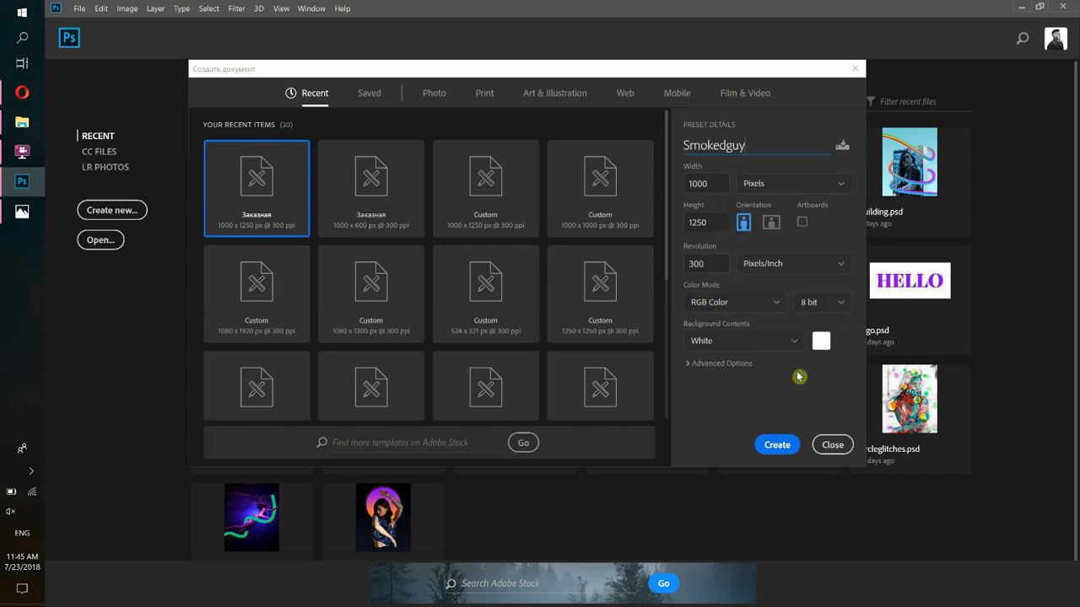
left_click(777, 447)
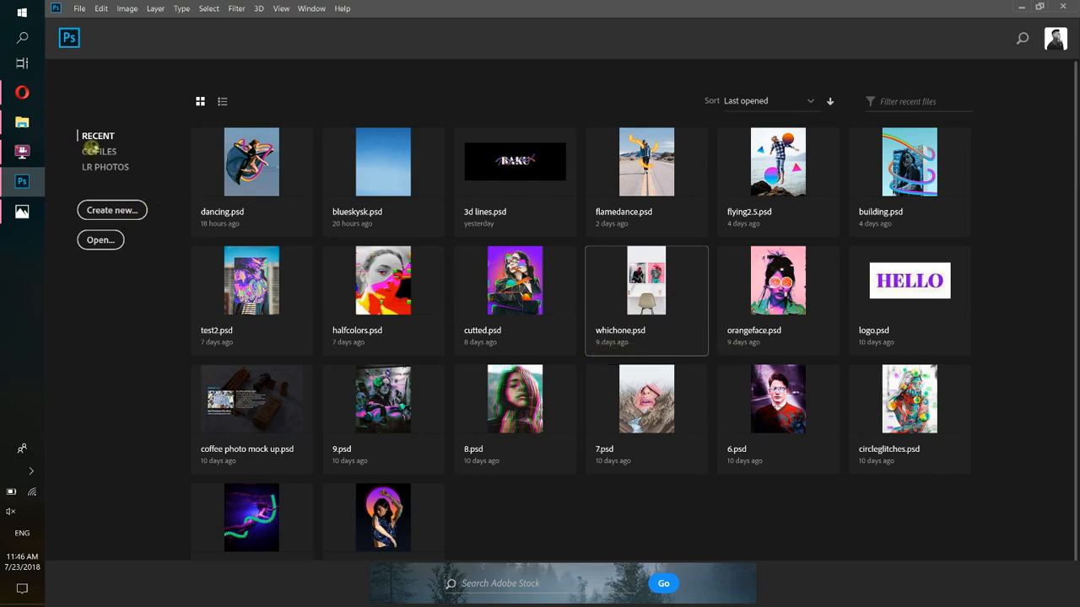
Preview the portrait of the man with a cigarette from the posters\10 folder and place it in the Smokedguy document
left_click(22, 122)
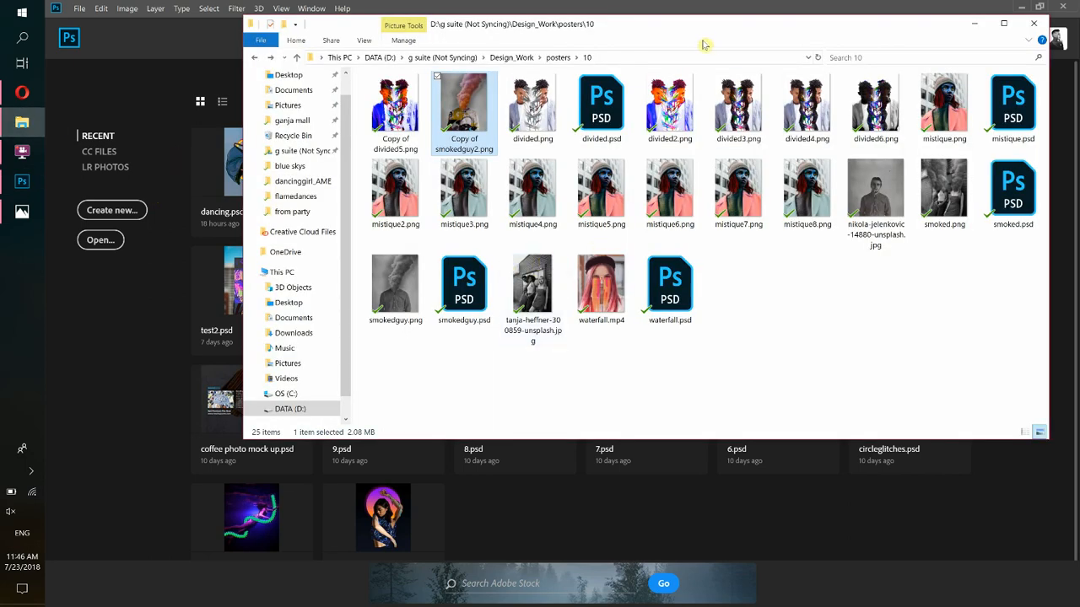
left_click_drag(617, 46, 580, 77)
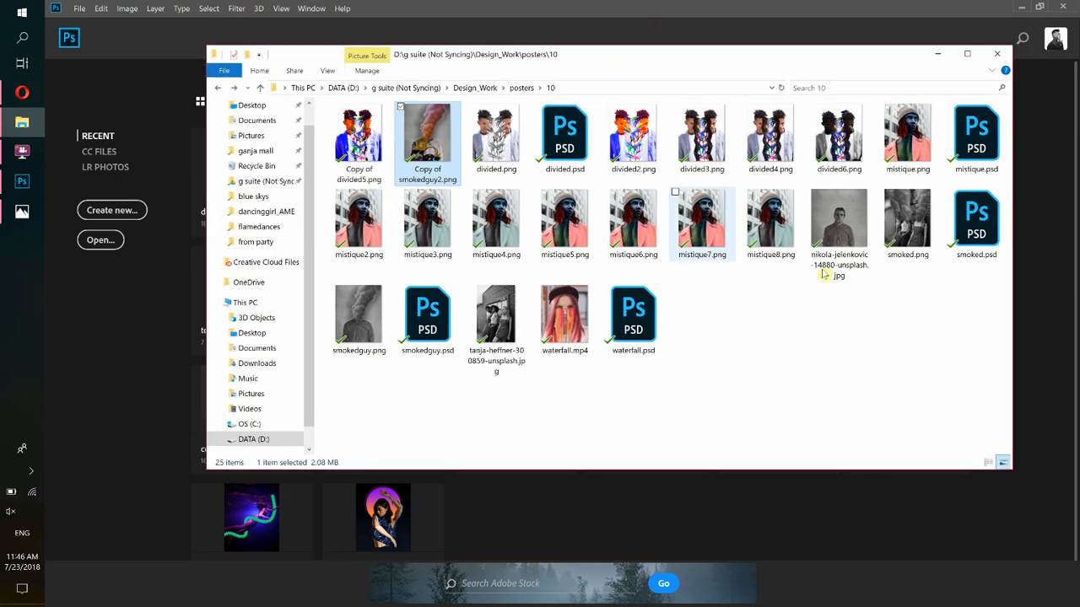
left_click(835, 228)
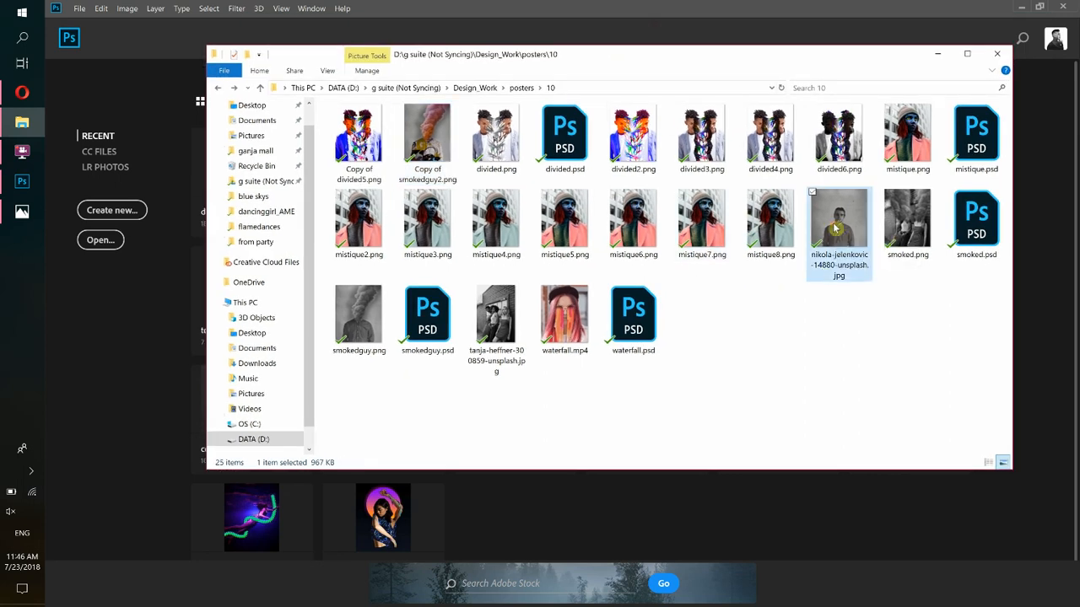
double_click(835, 228)
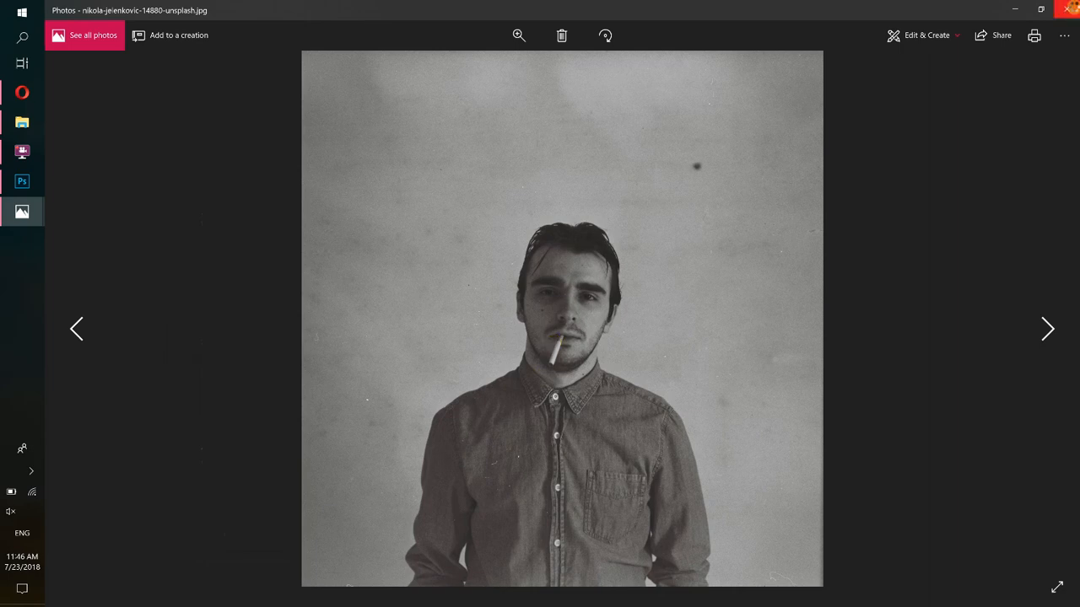
left_click(1071, 8)
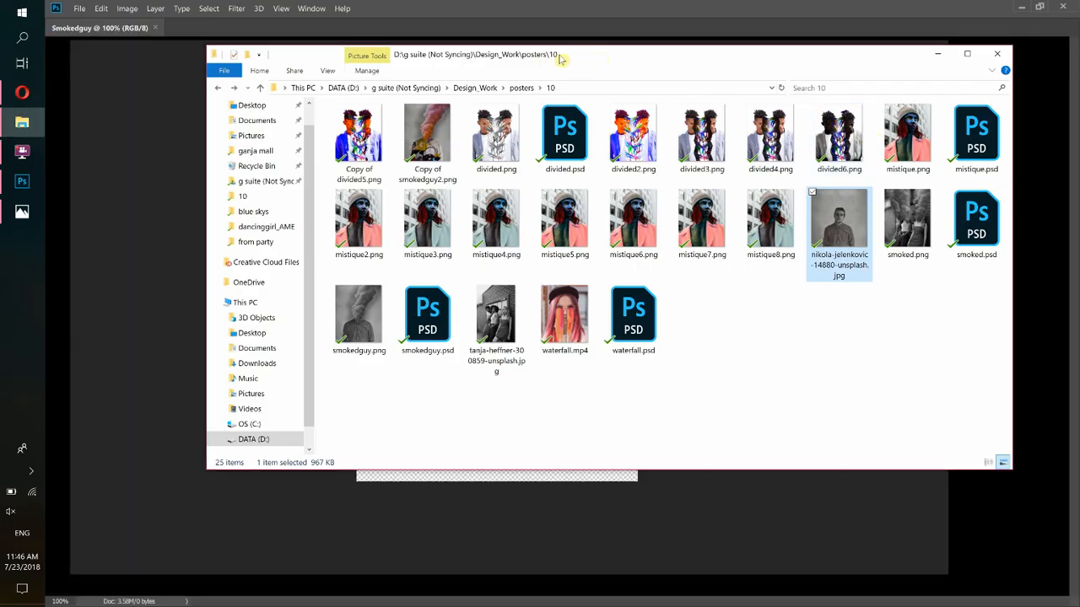
left_click_drag(480, 58, 378, 286)
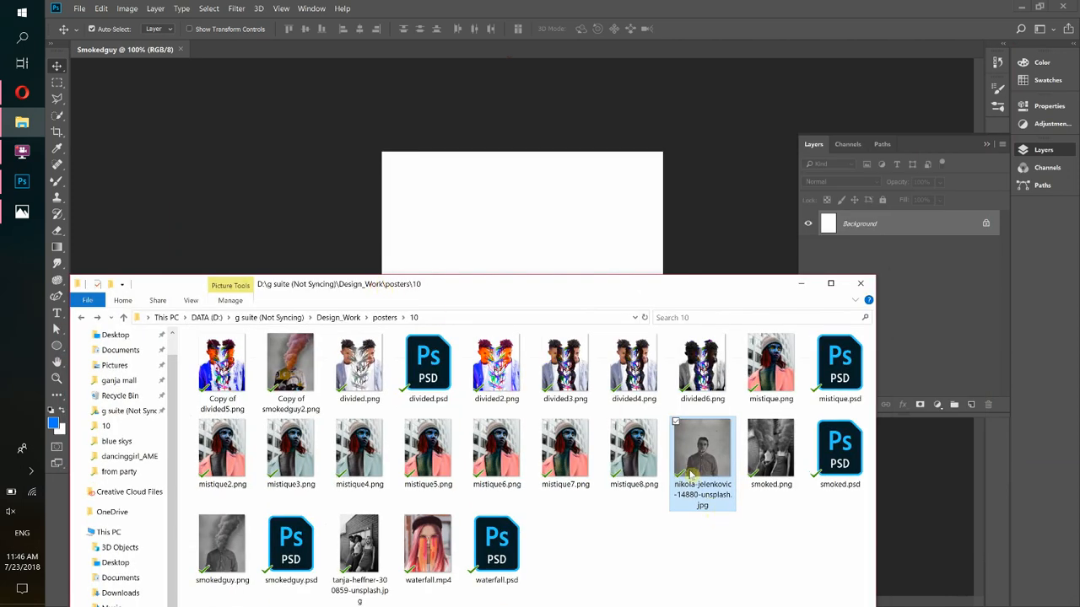
left_click_drag(692, 450, 517, 241)
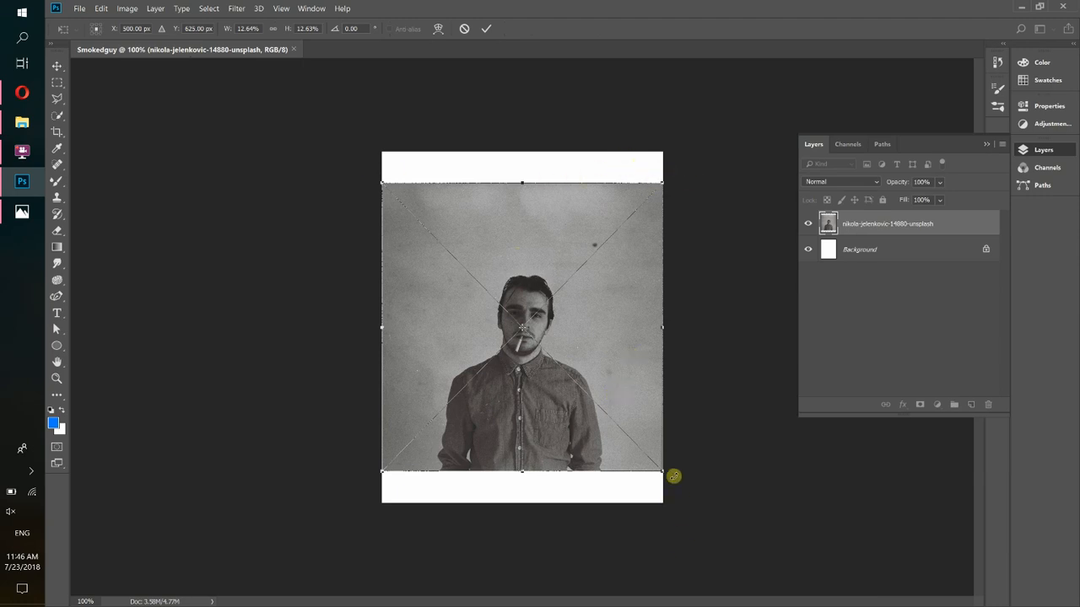
Scale the placed portrait to about 15.9% so it covers the whole canvas, and delete the white Background layer
left_click_drag(662, 475, 696, 504)
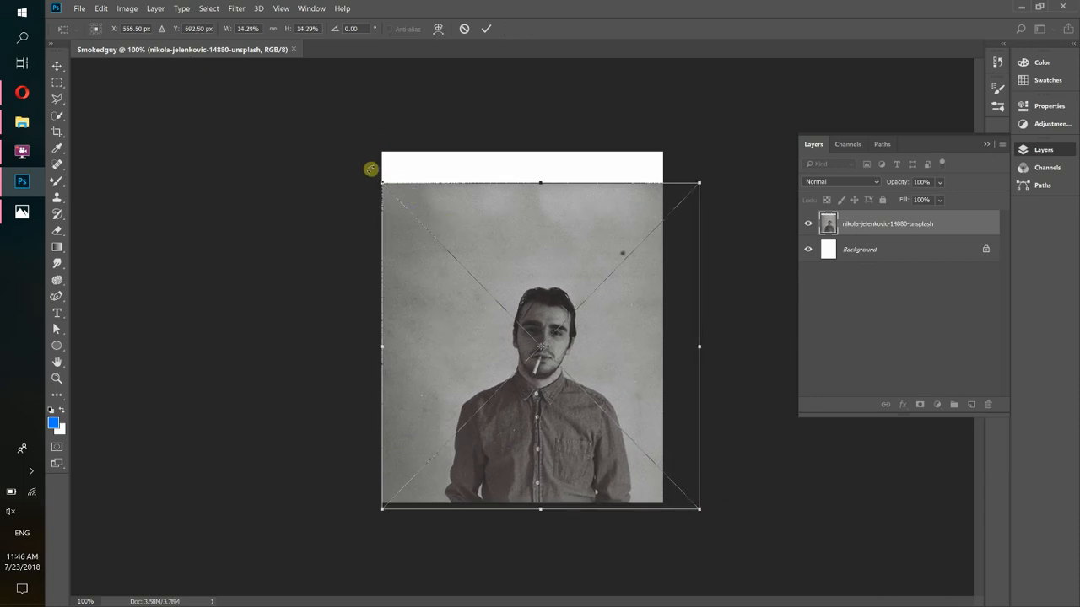
left_click_drag(382, 182, 347, 146)
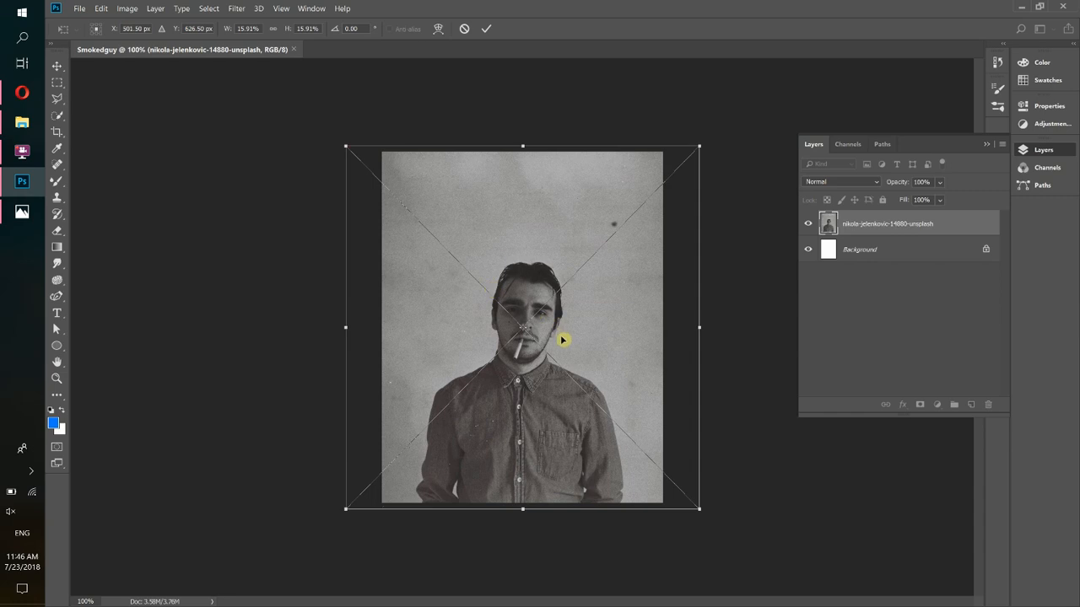
left_click(489, 29)
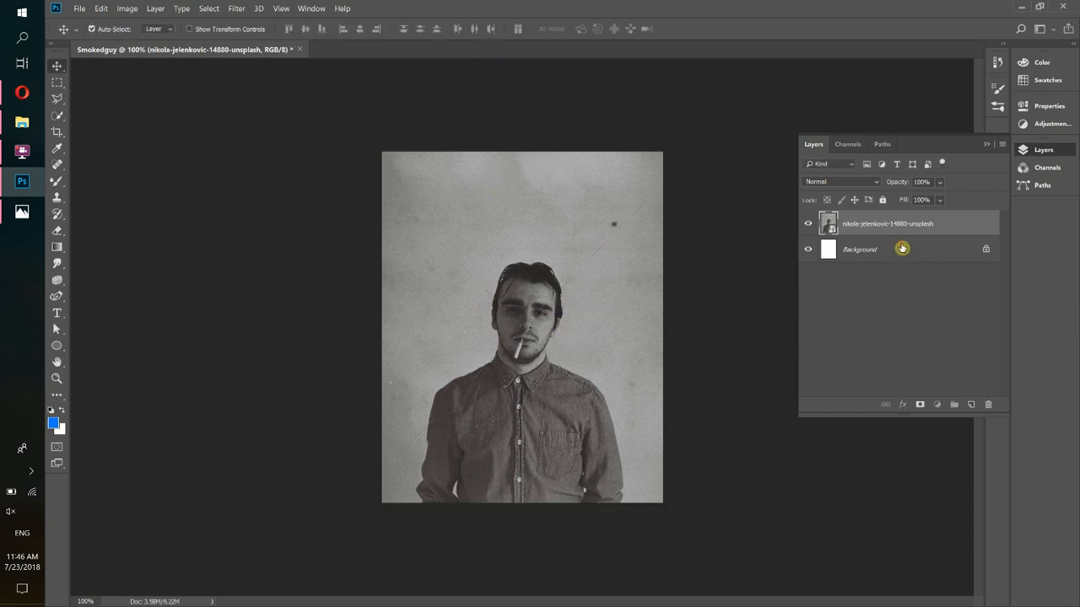
left_click_drag(906, 247, 992, 405)
Place the pink smoke photo from the posters folder into the document above the portrait
left_click(30, 130)
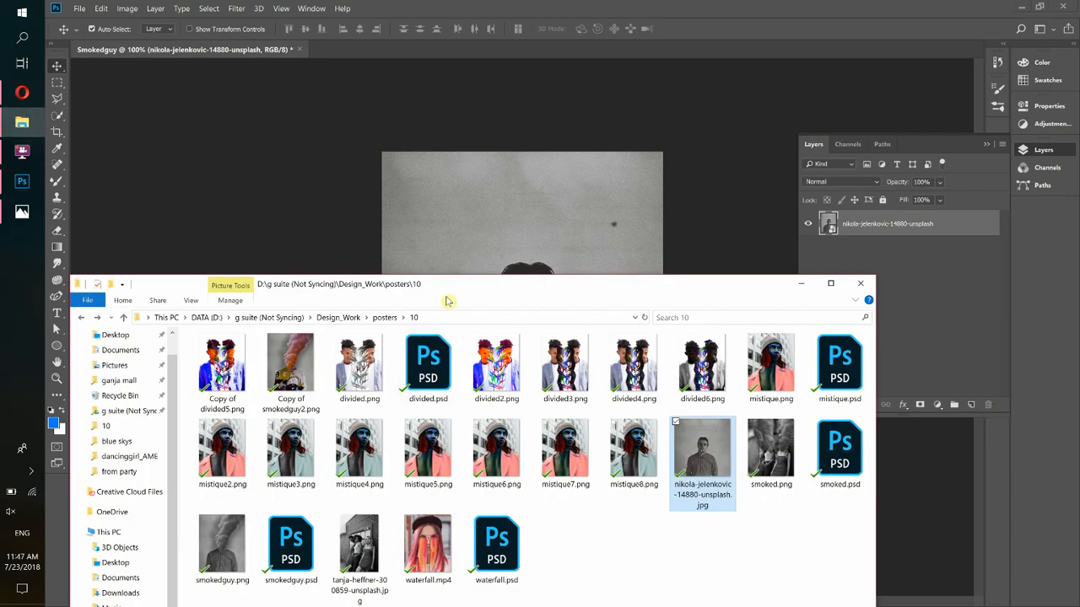
left_click_drag(446, 291, 417, 134)
left_click(410, 267)
left_click(243, 441)
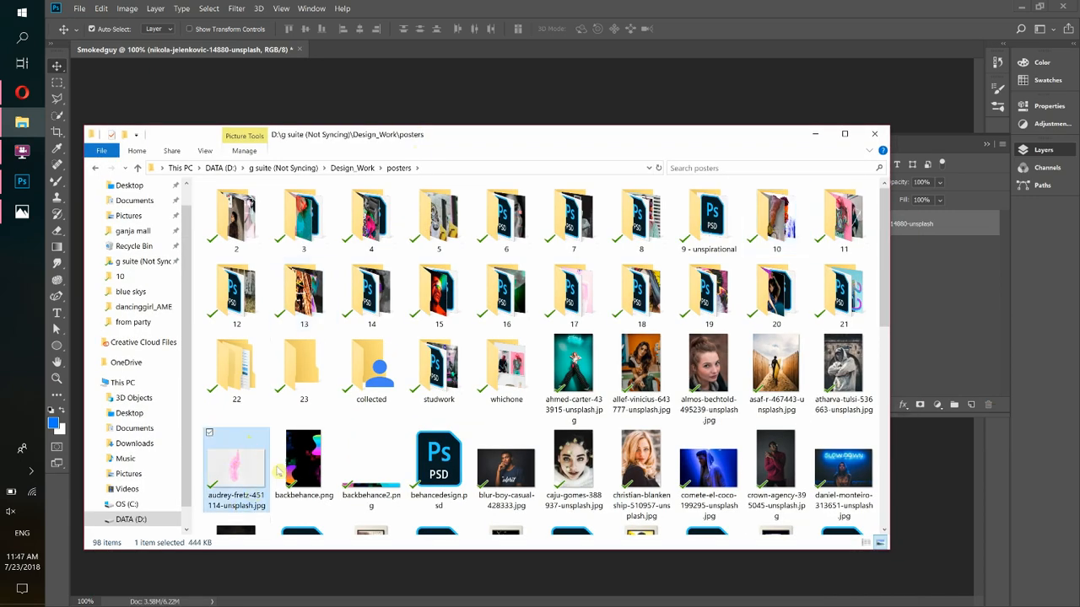
left_click_drag(261, 494, 380, 560)
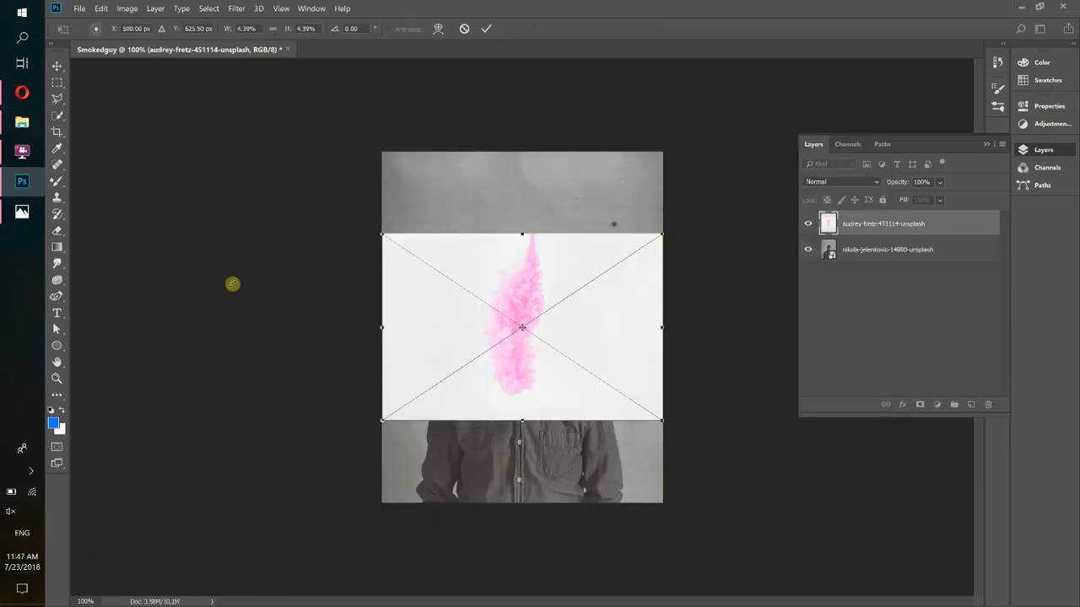
Rotate the smoke photo 180 degrees and enlarge it to about 6.5%, positioned over the man's head
left_click(330, 31)
type("180")
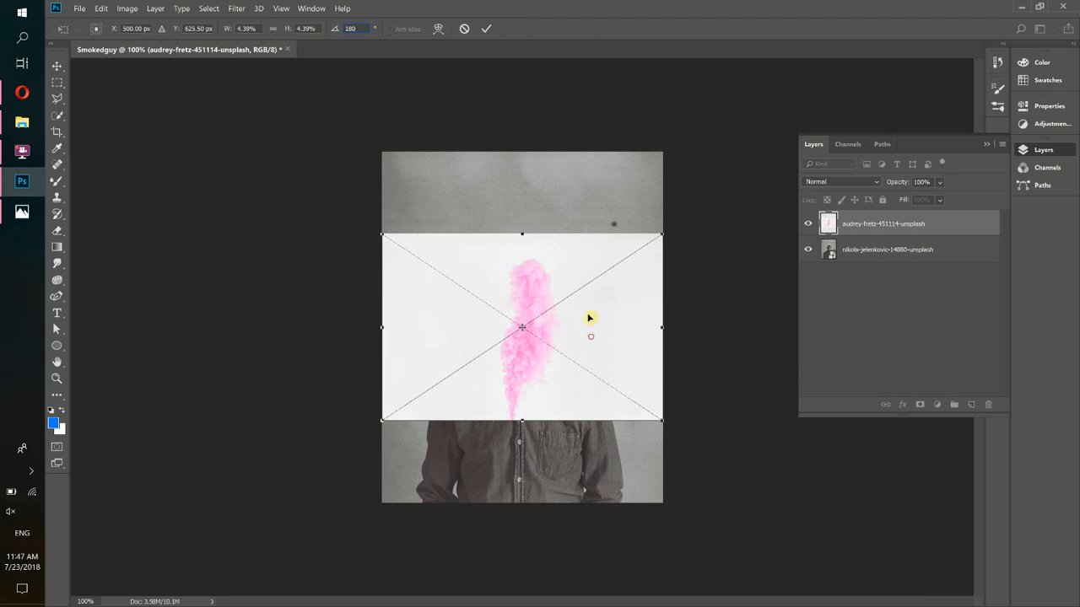
mouse_move(589, 318)
left_mouse_down()
mouse_move(593, 250)
mouse_move(594, 299)
left_mouse_up()
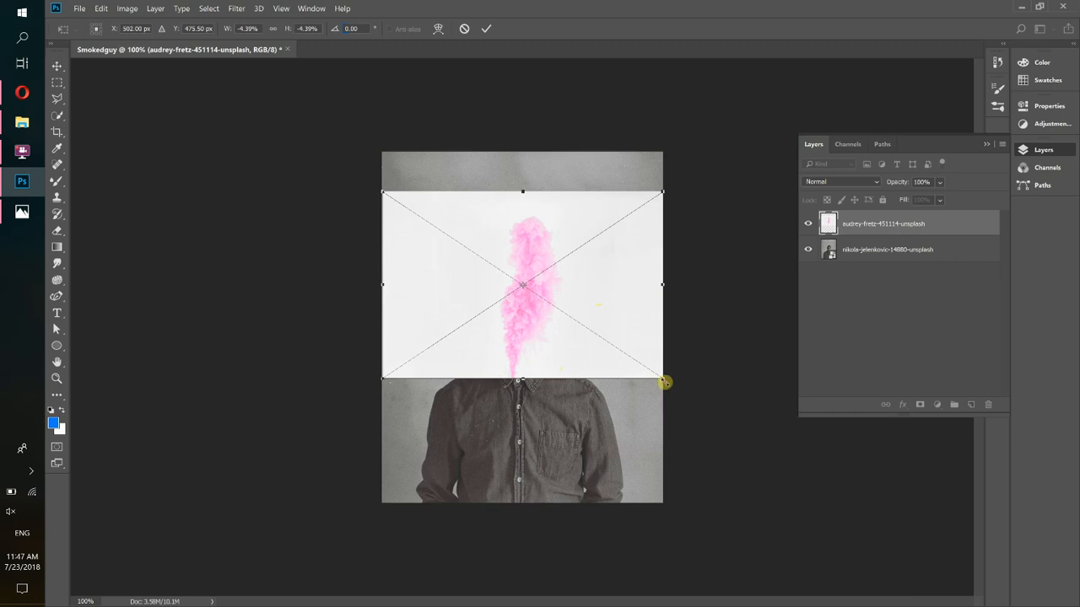
left_click_drag(664, 382, 728, 423)
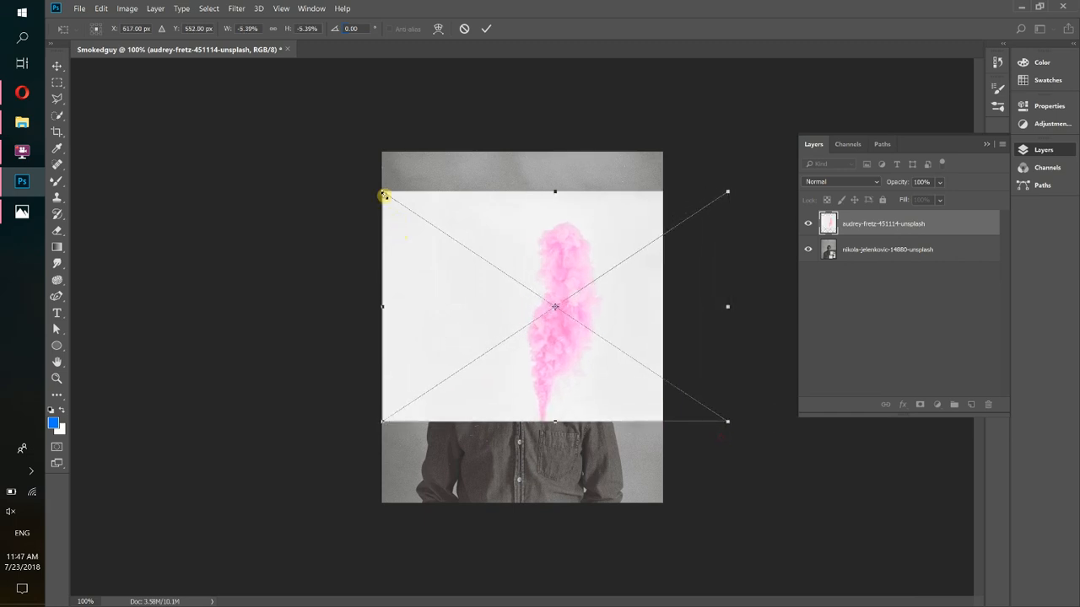
left_click_drag(384, 196, 321, 123)
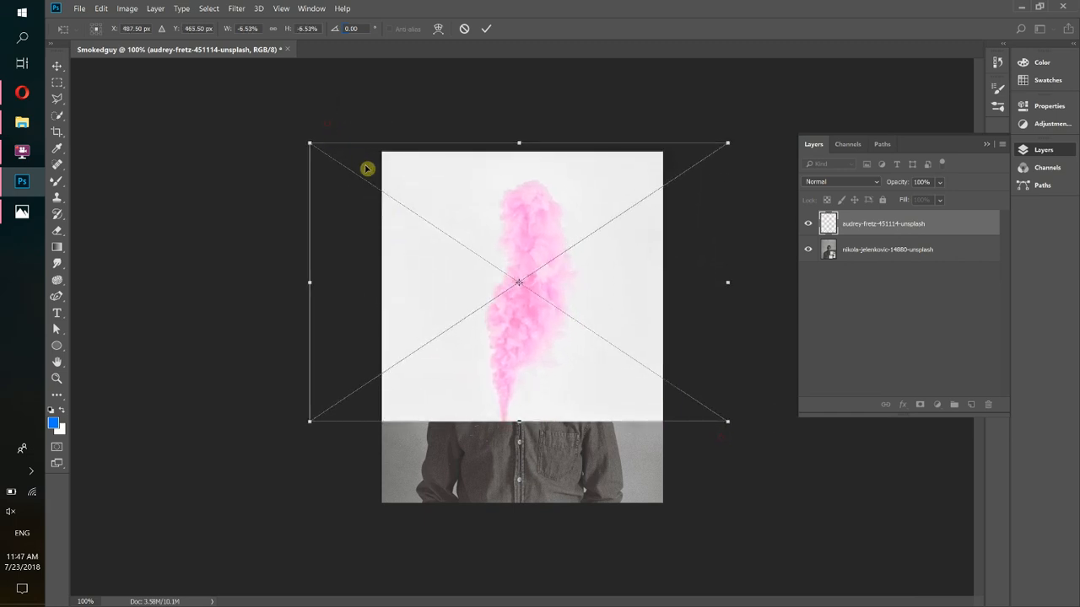
left_click(483, 27)
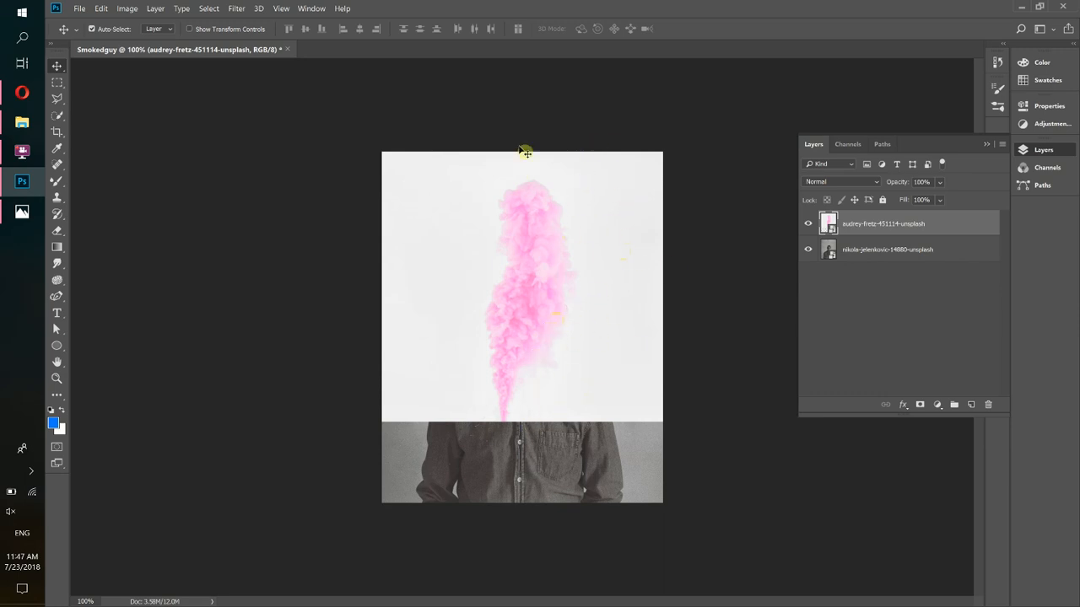
Hide the portrait layer and sample the smoke photo's light background with Color Range, using the Quick Mask selection preview
left_click(808, 250)
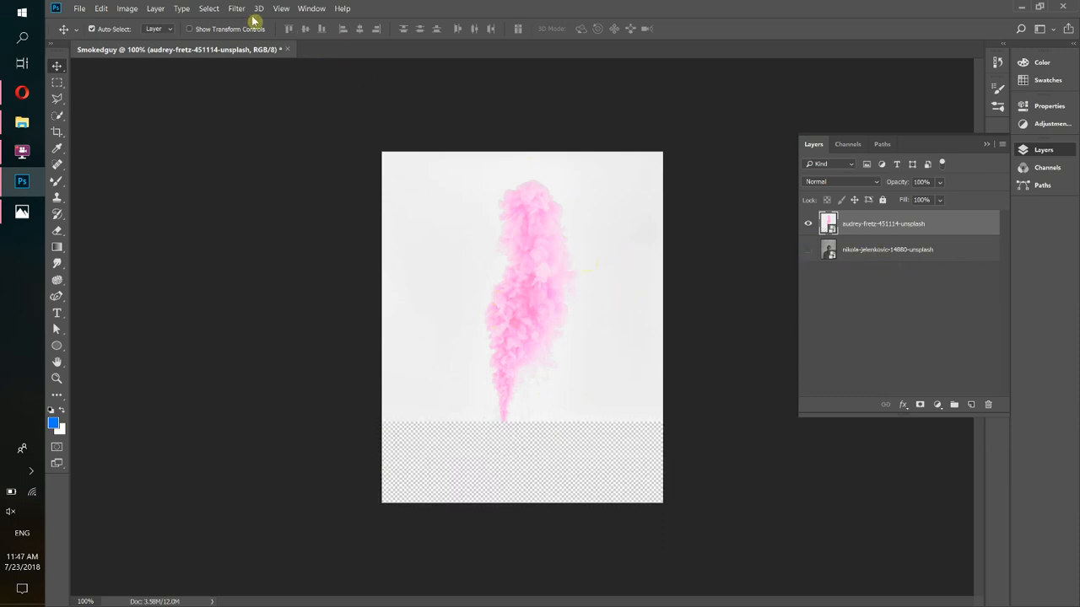
left_click(208, 8)
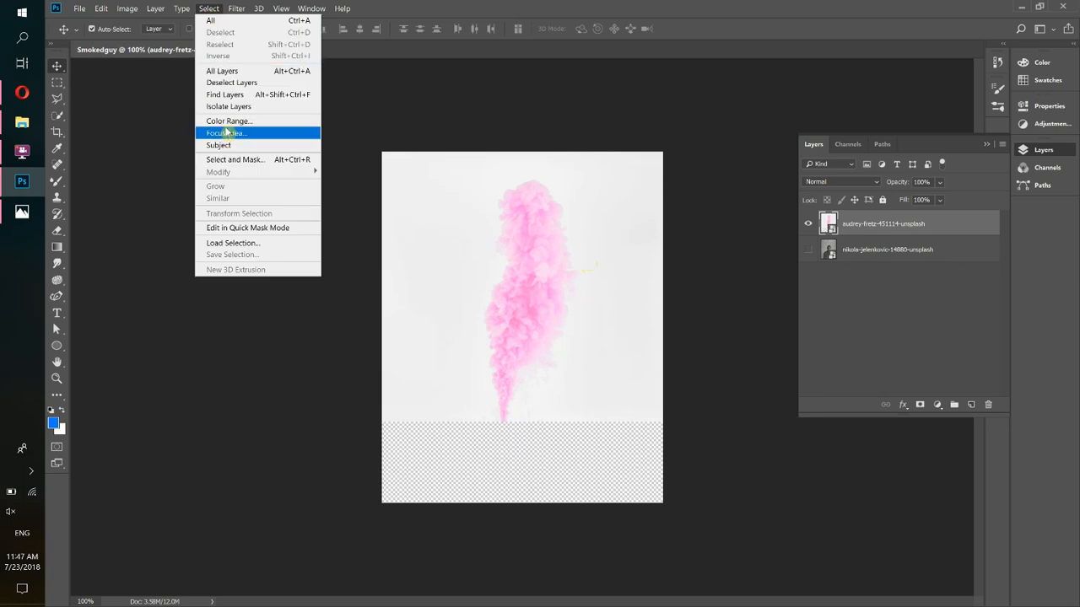
left_click(876, 218)
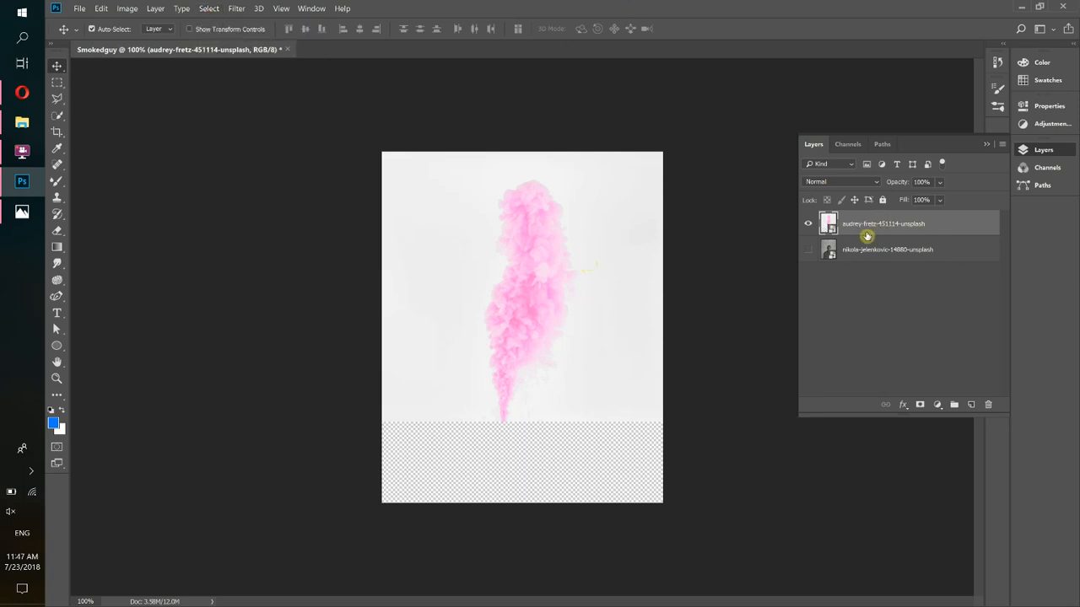
left_click(208, 8)
left_click(229, 122)
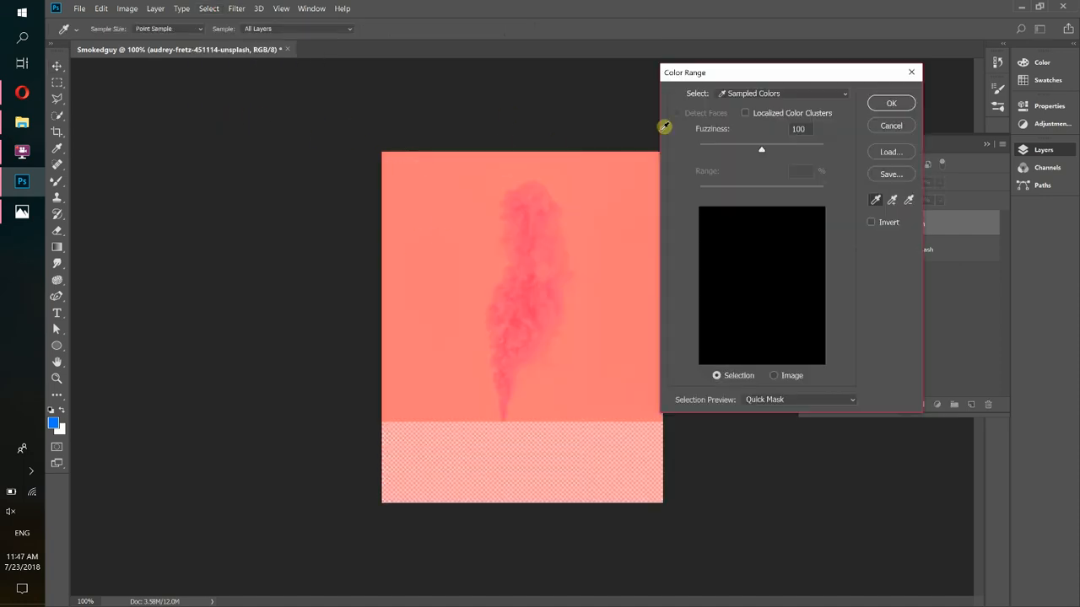
left_click(429, 187)
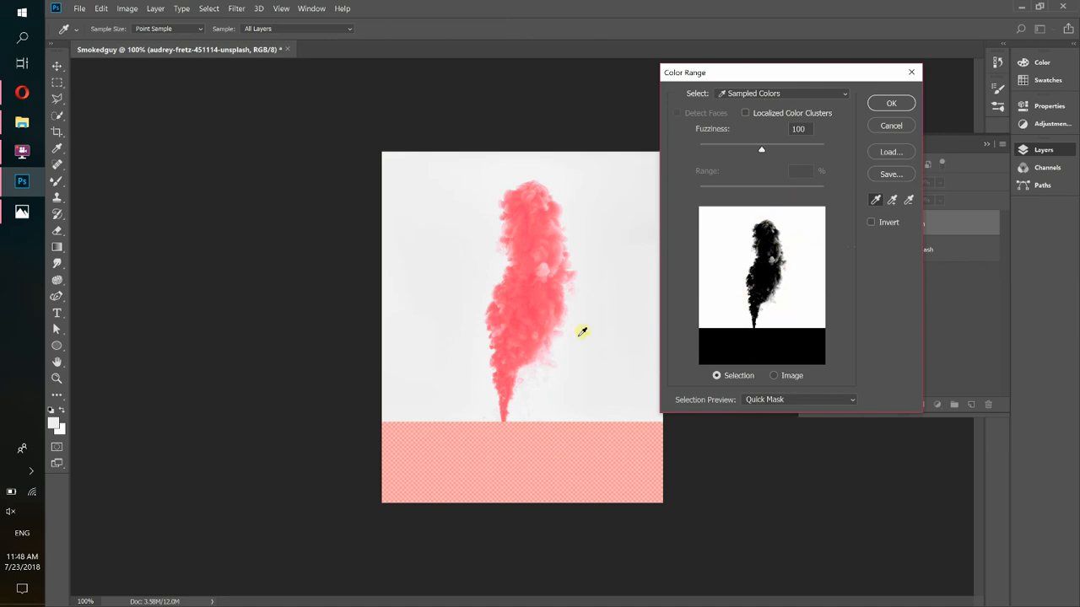
left_click(785, 400)
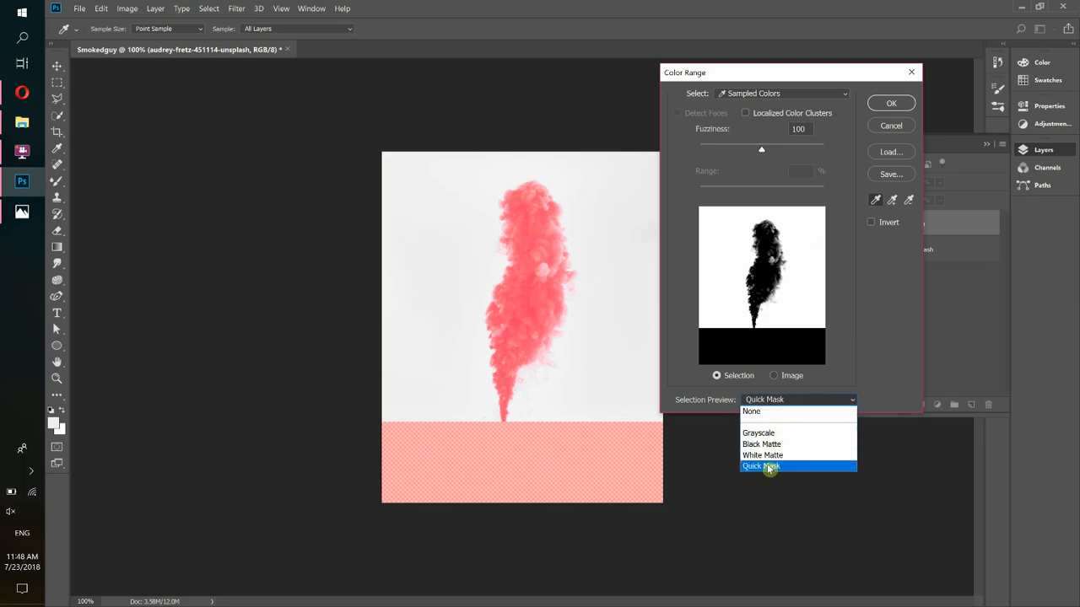
left_click(766, 465)
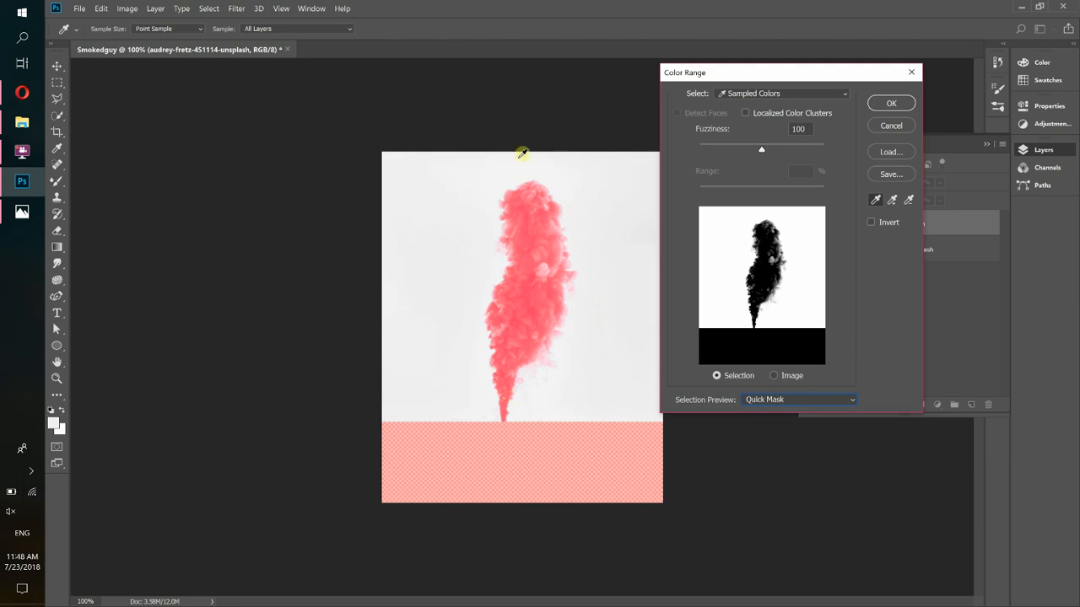
Mask the smoke layer with the inverted Color Range selection at fuzziness 100, and show the portrait layer again
left_click(870, 222)
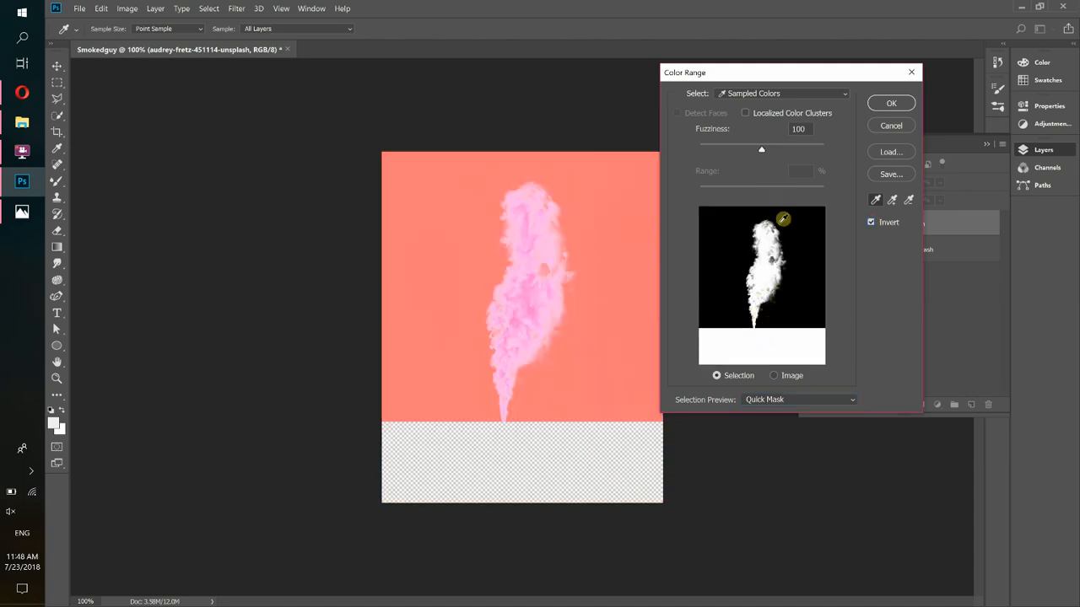
mouse_move(761, 153)
left_mouse_down()
mouse_move(808, 148)
mouse_move(739, 152)
mouse_move(773, 157)
mouse_move(760, 155)
left_mouse_up()
left_click(891, 102)
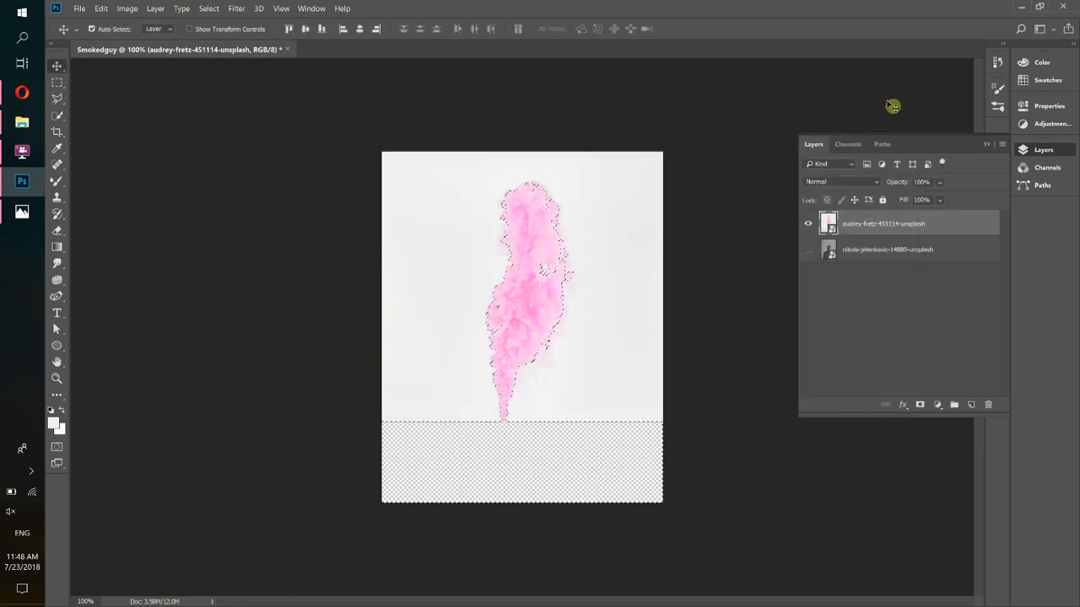
left_click(919, 406)
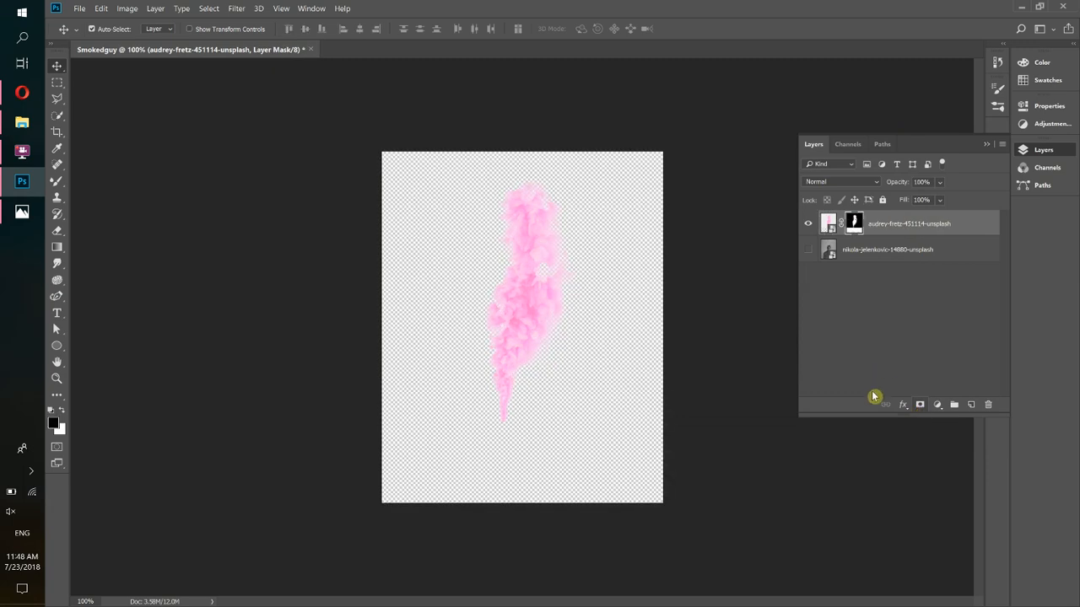
left_click(807, 252)
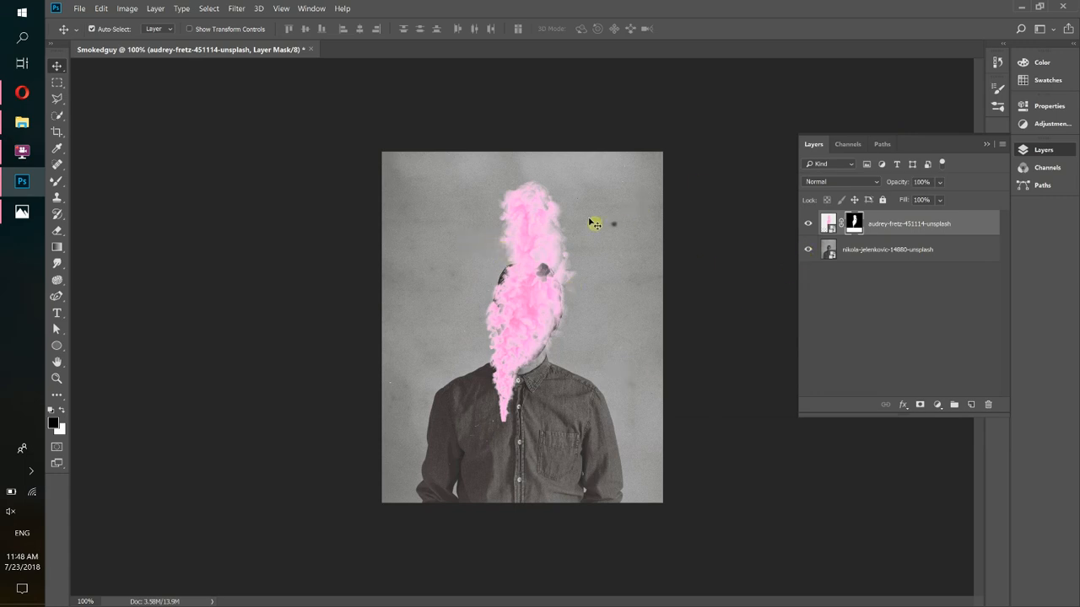
Enlarge the masked smoke layer to about 130.6% with Free Transform and reposition it over the man's head
mouse_move(533, 329)
left_mouse_down()
mouse_move(509, 222)
mouse_move(534, 334)
left_mouse_up()
left_click(101, 10)
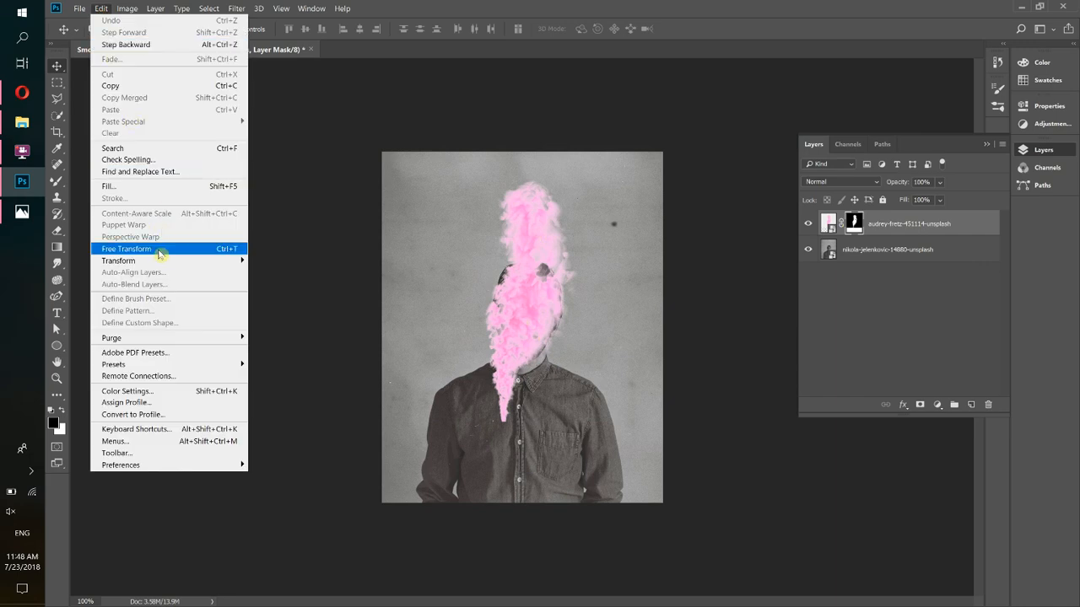
left_click(219, 249)
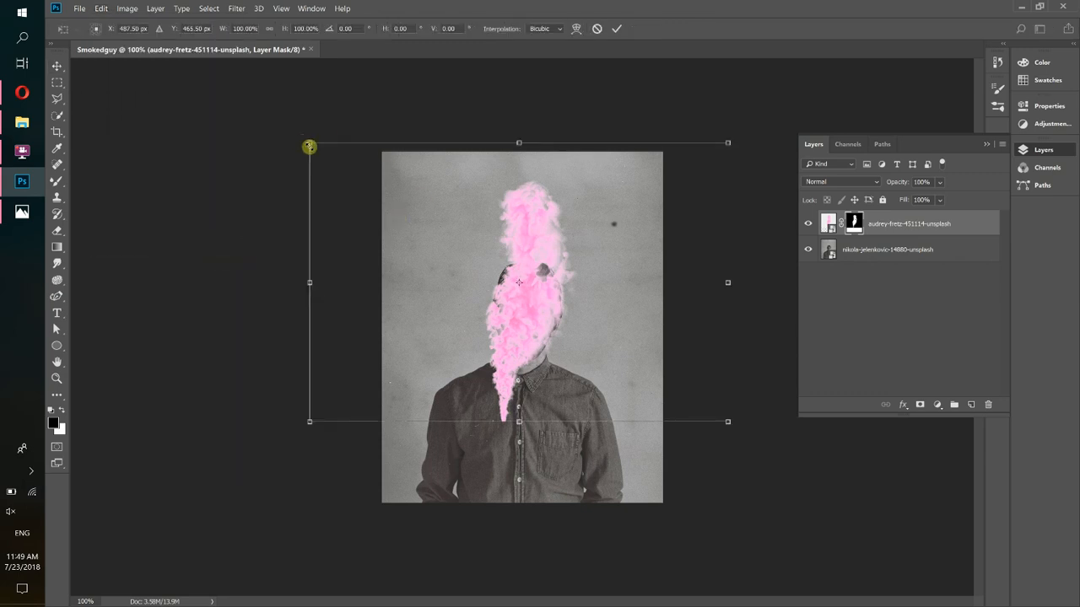
left_click_drag(310, 147, 228, 82)
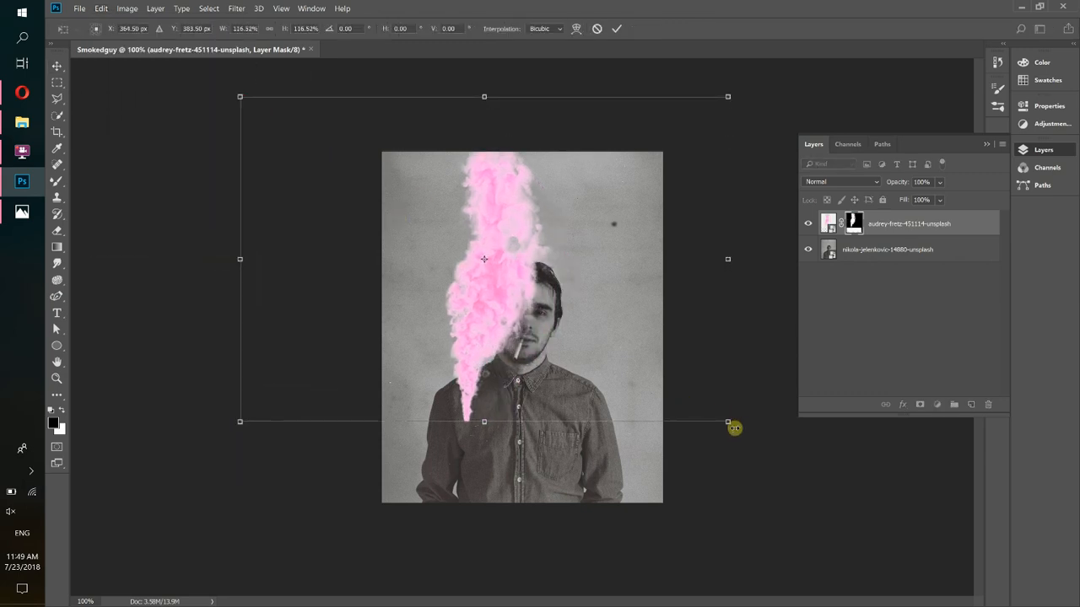
left_click_drag(730, 427, 786, 462)
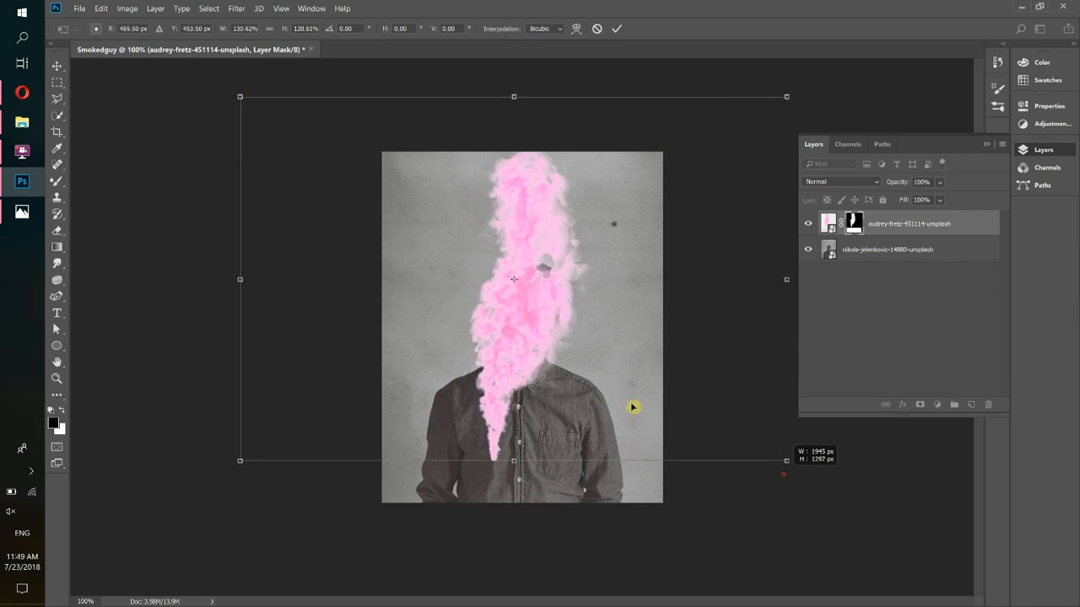
left_click_drag(526, 329, 526, 319)
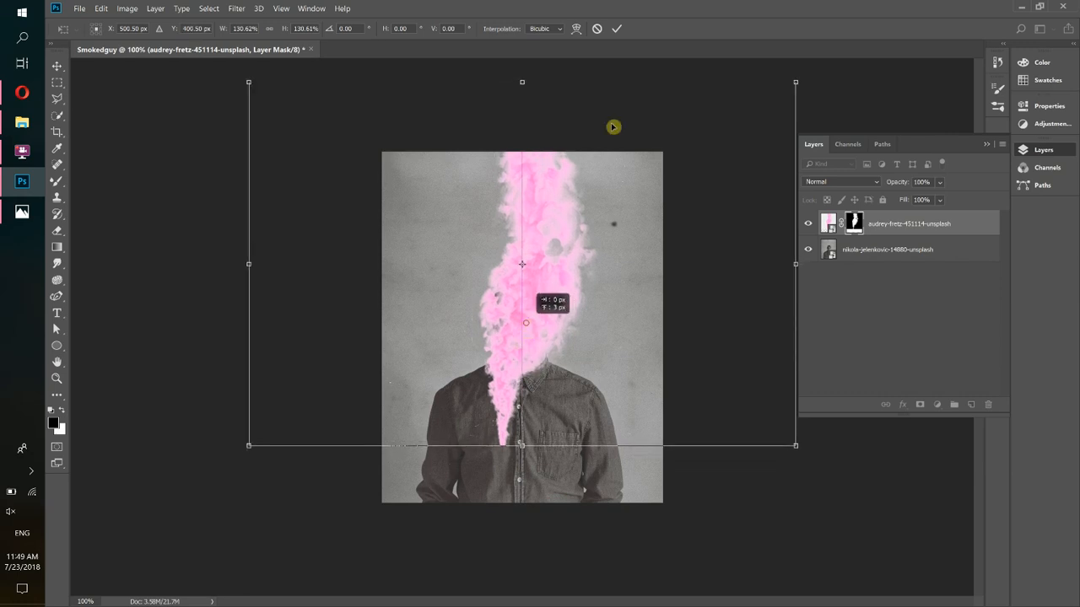
left_click(618, 26)
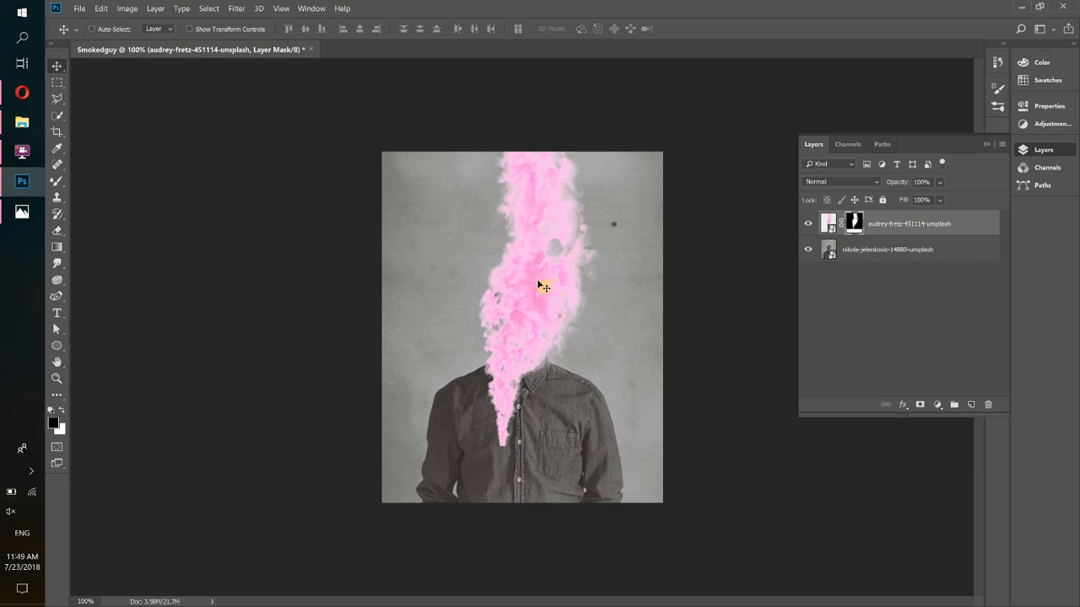
Paint white on the smoke layer's mask with a hard round 40 px Brush to fill the large holes in the smoke
key("ctrl+space")
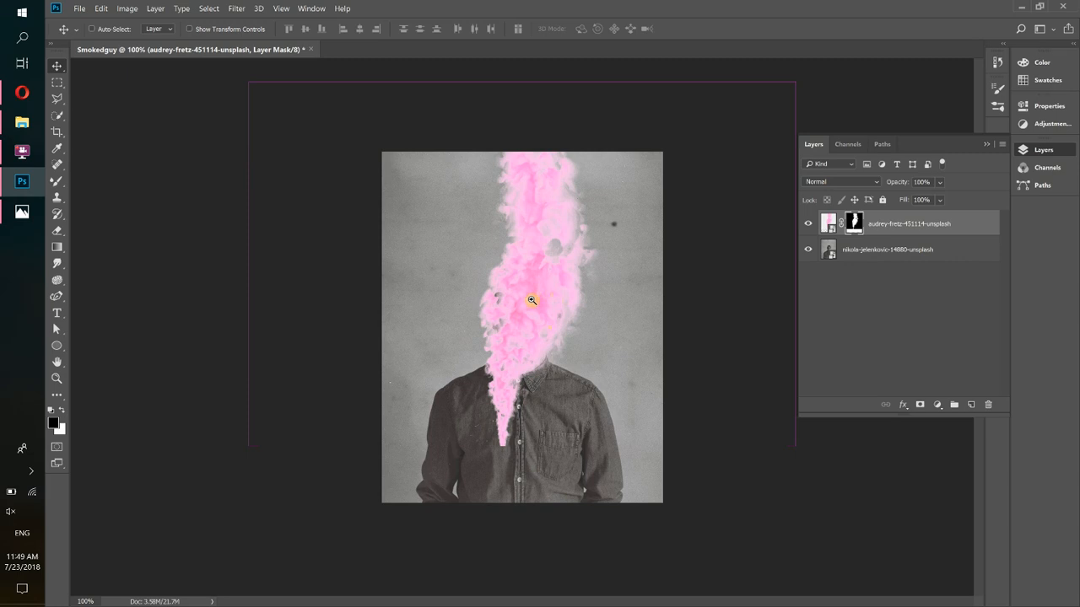
mouse_move(517, 304)
left_mouse_down()
mouse_move(552, 307)
mouse_move(520, 315)
mouse_move(525, 301)
mouse_move(525, 313)
left_mouse_up()
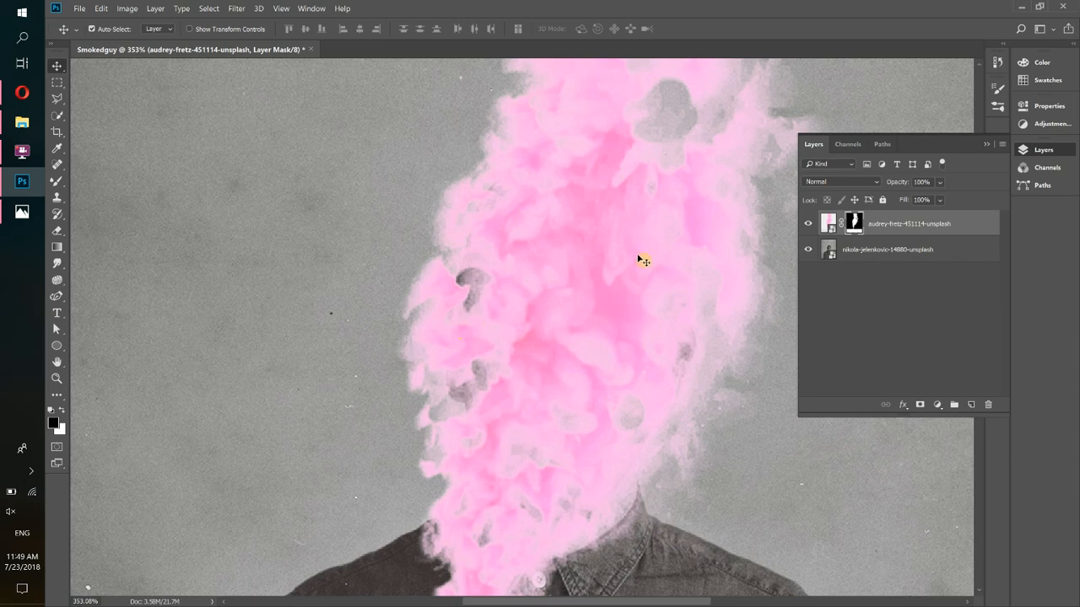
left_click_drag(601, 283, 568, 309)
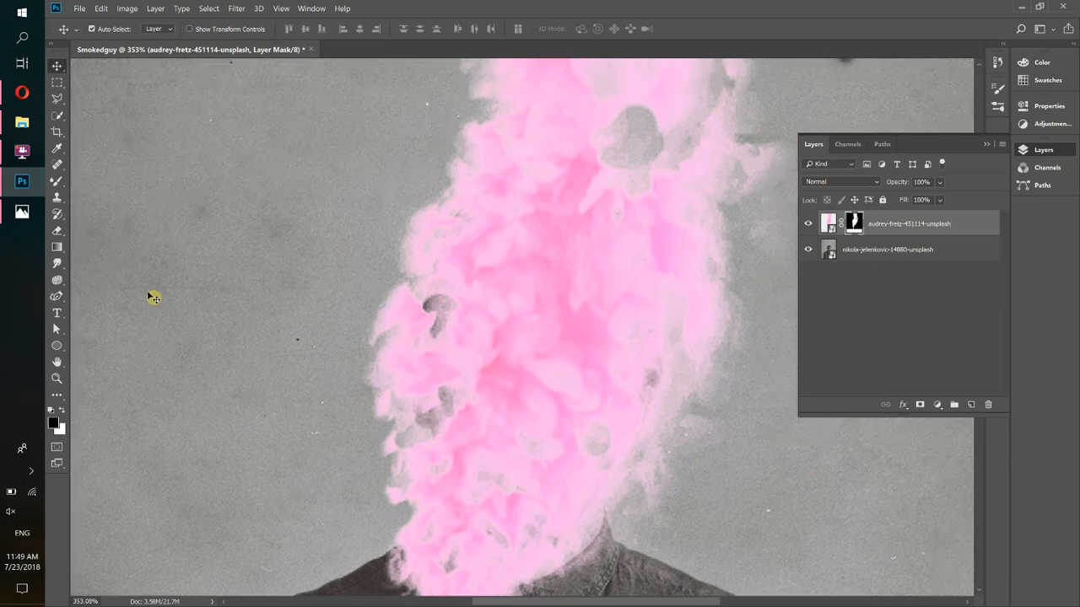
right_click(57, 182)
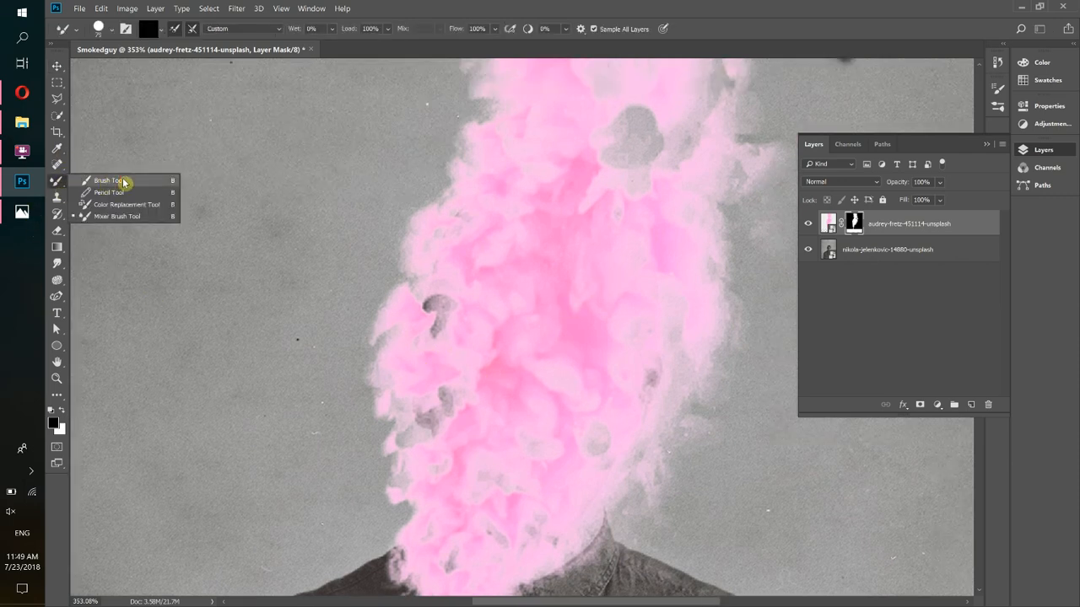
left_click(120, 180)
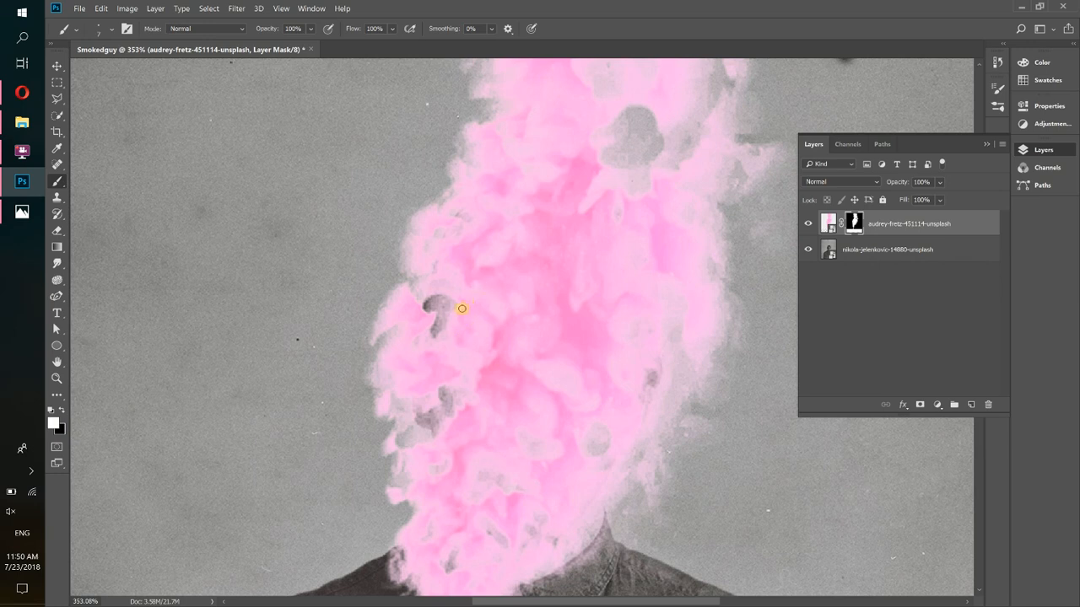
left_click(111, 28)
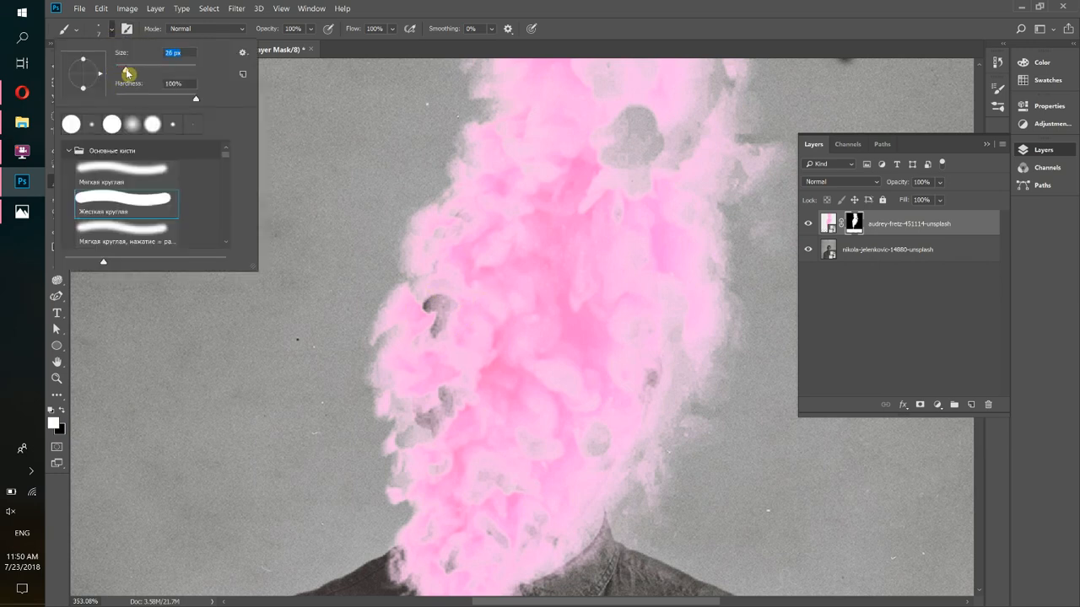
left_click(415, 6)
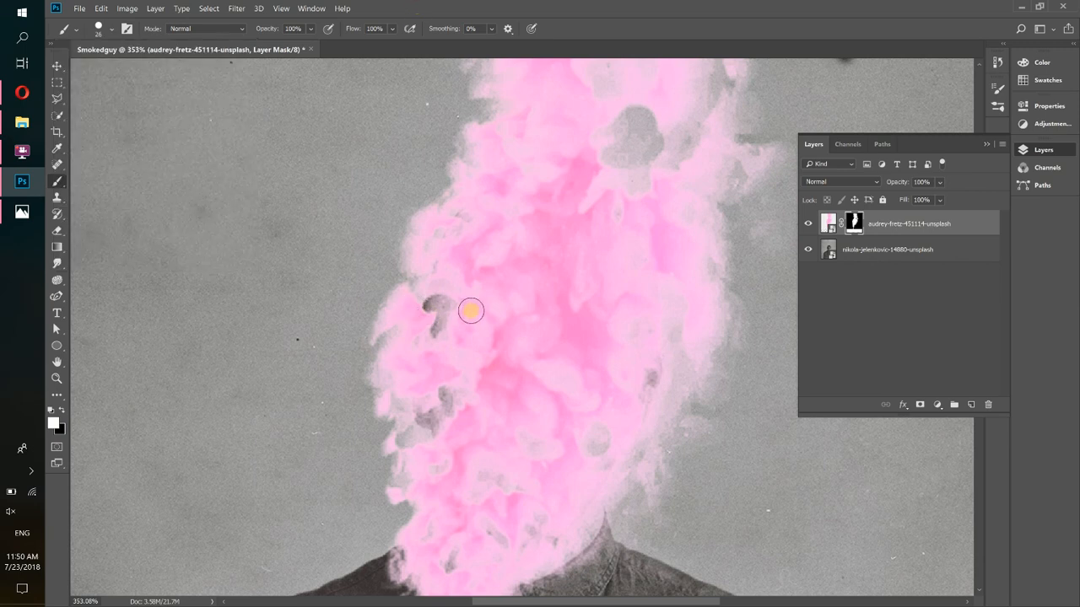
left_click_drag(470, 311, 433, 334)
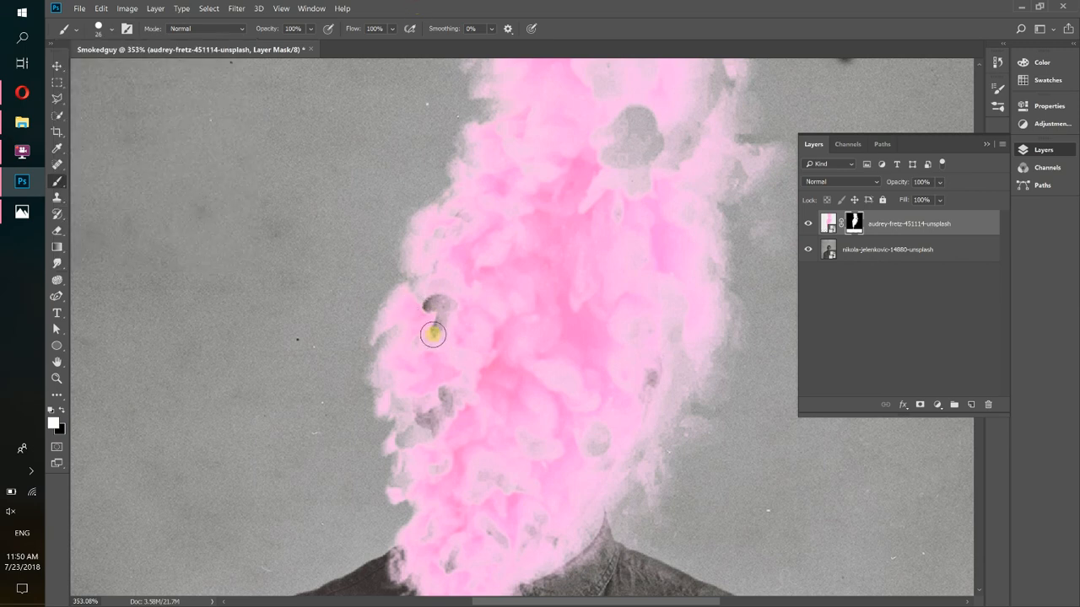
key("bracketright")
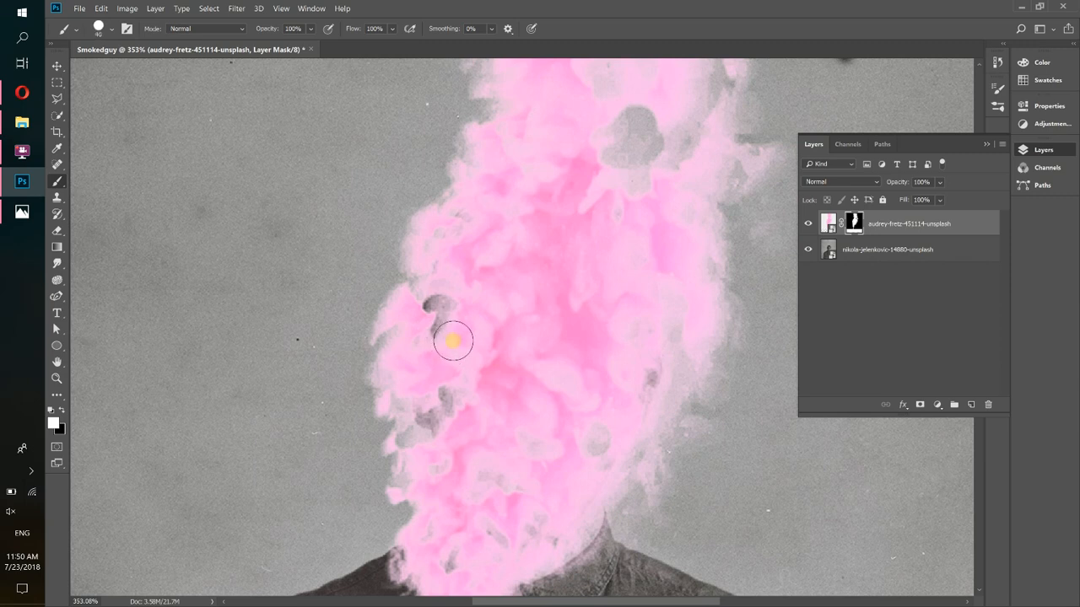
left_click_drag(451, 342, 436, 318)
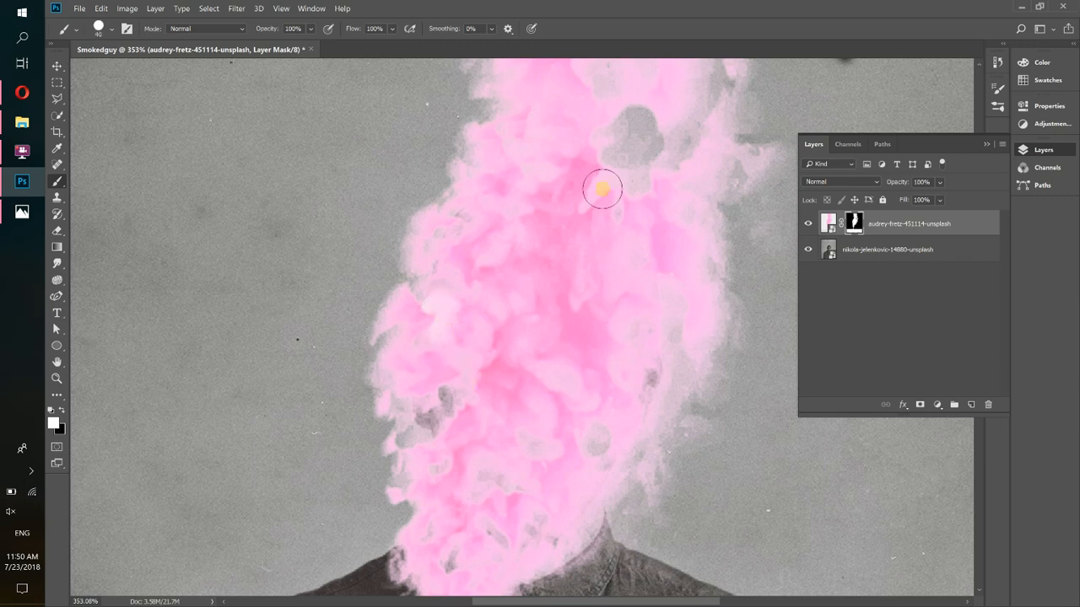
mouse_move(610, 178)
left_mouse_down()
mouse_move(641, 125)
mouse_move(643, 187)
mouse_move(609, 146)
left_mouse_up()
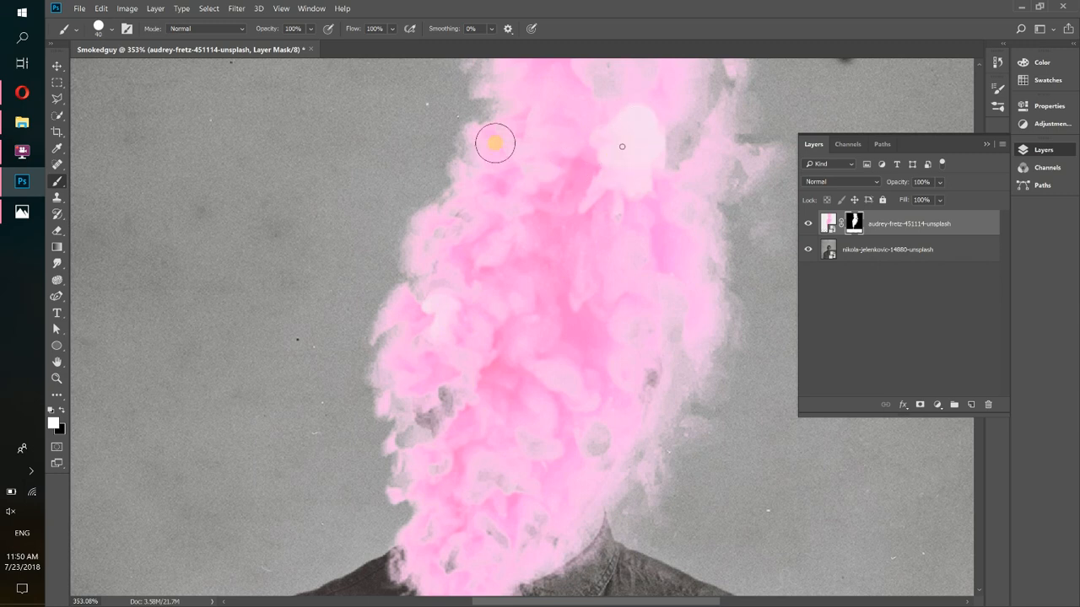
Soften the brush's hardness and paint white over the remaining gaps in the smoke covering the head
left_click(111, 29)
left_click_drag(170, 99, 92, 97)
left_click(608, 5)
mouse_move(652, 184)
left_mouse_down()
mouse_move(651, 156)
mouse_move(662, 158)
mouse_move(645, 120)
mouse_move(626, 93)
mouse_move(599, 85)
left_mouse_up()
left_click_drag(433, 308, 439, 295)
left_click(436, 339)
mouse_move(436, 340)
left_mouse_down()
mouse_move(457, 390)
mouse_move(441, 420)
mouse_move(428, 402)
mouse_move(439, 430)
mouse_move(508, 479)
mouse_move(528, 465)
mouse_move(499, 478)
mouse_move(522, 505)
mouse_move(545, 458)
mouse_move(565, 461)
mouse_move(640, 372)
mouse_move(647, 324)
left_mouse_up()
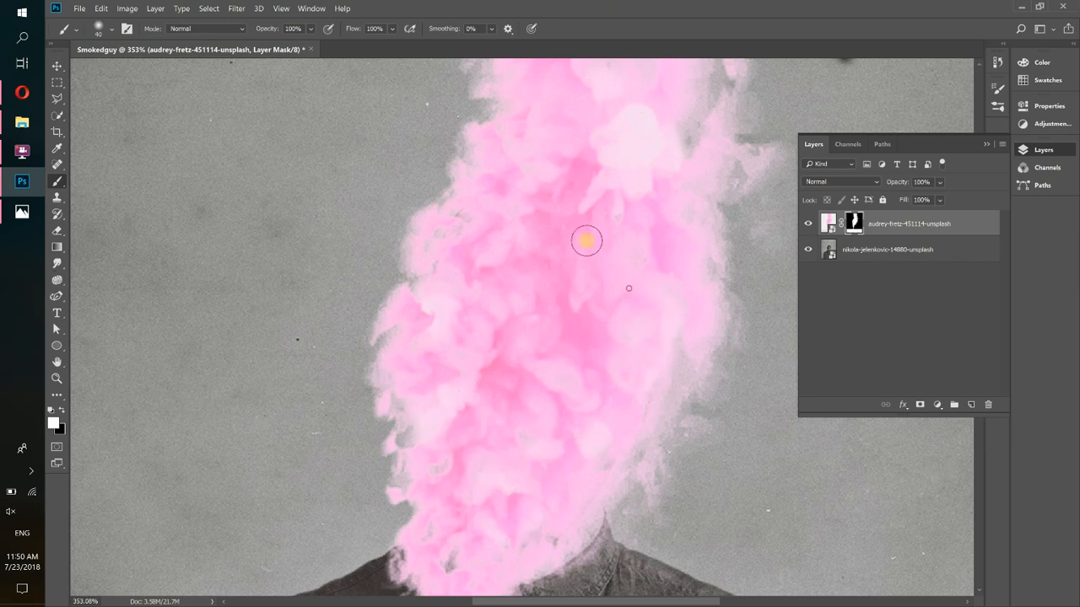
left_click_drag(617, 216, 549, 243)
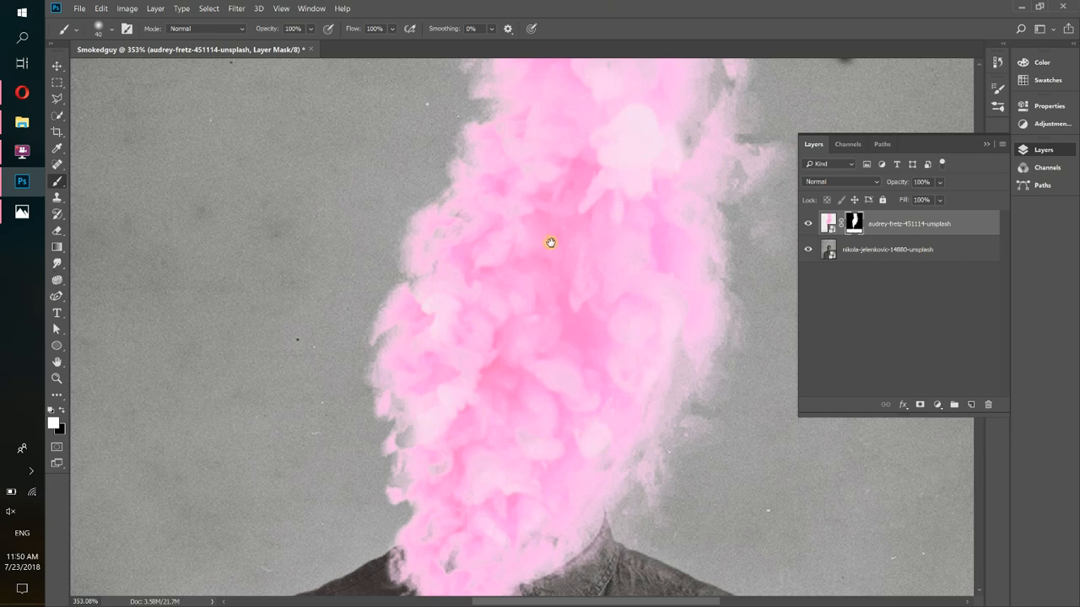
Fill the gaps in the upper smoke column on the mask with the soft white brush
left_click_drag(595, 176, 484, 463)
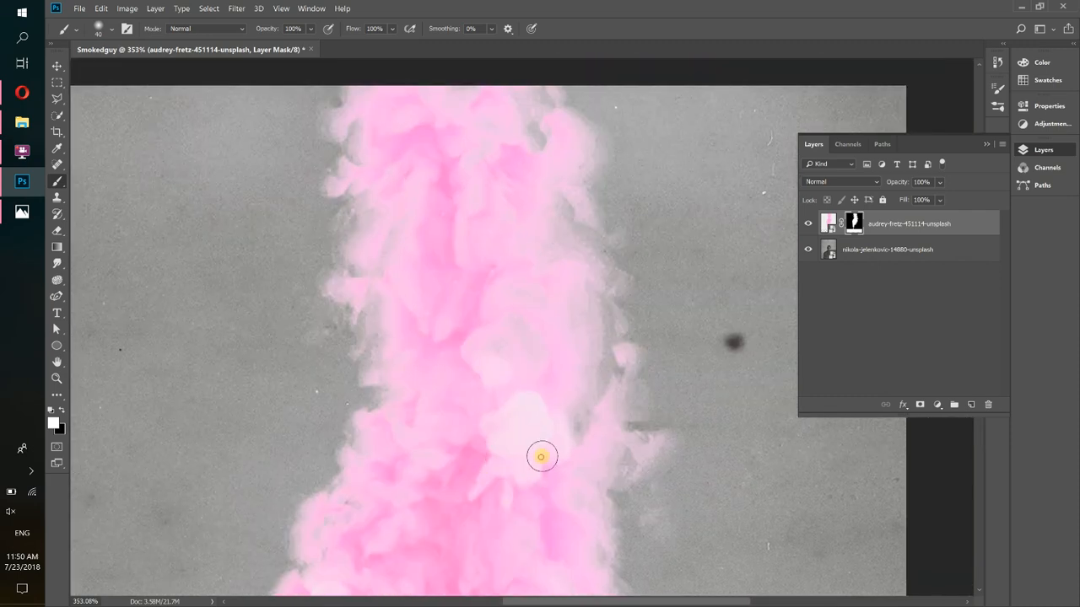
mouse_move(537, 236)
left_mouse_down()
mouse_move(447, 266)
mouse_move(423, 233)
mouse_move(399, 233)
mouse_move(399, 178)
mouse_move(417, 153)
mouse_move(466, 154)
mouse_move(506, 134)
mouse_move(473, 93)
mouse_move(463, 96)
mouse_move(458, 380)
left_mouse_up()
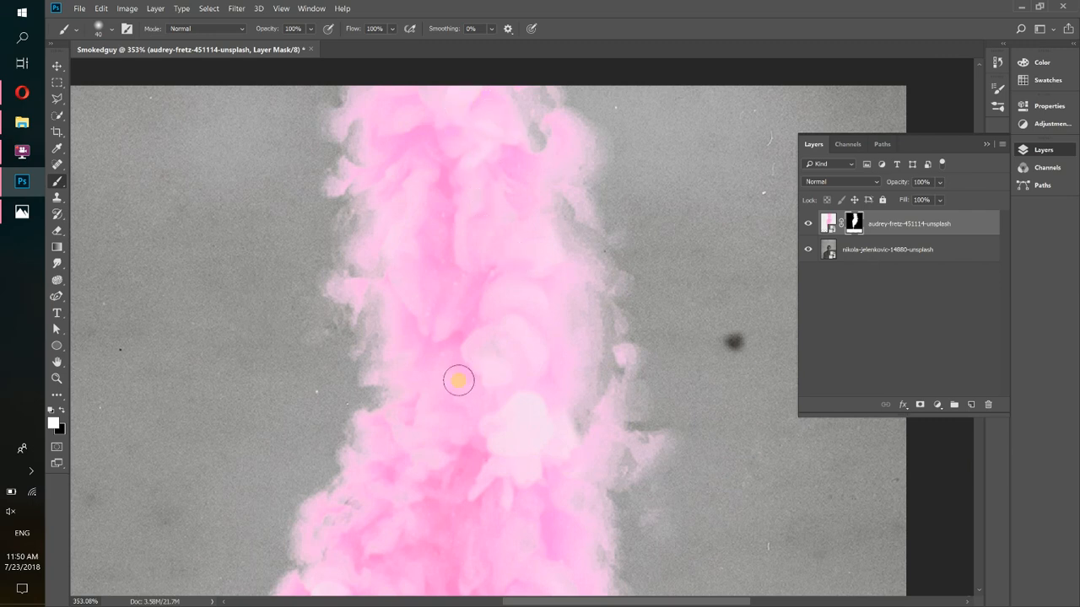
key("ctrl+1")
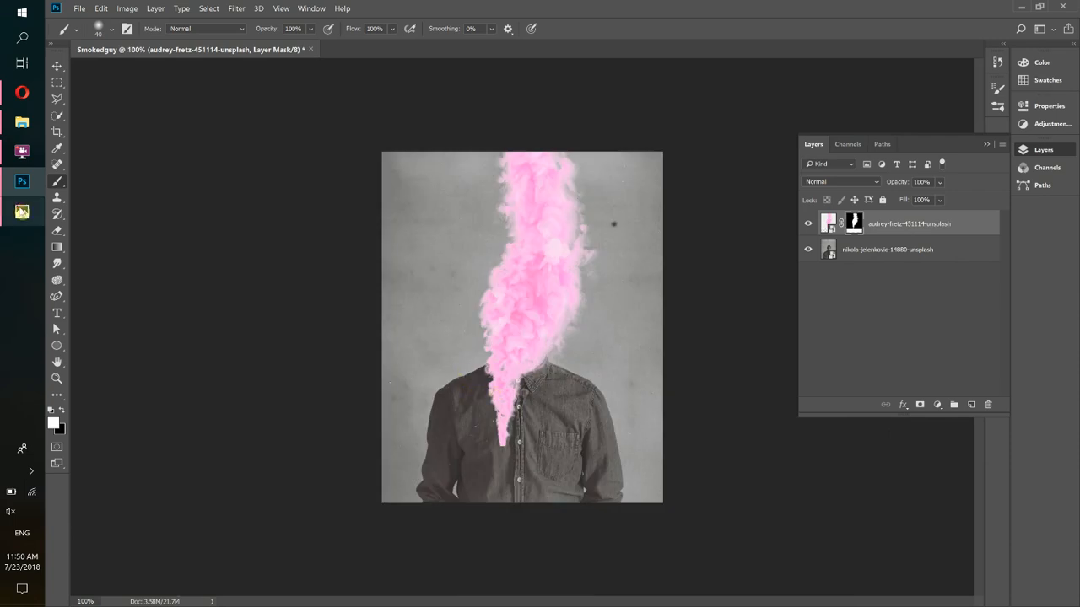
Check the finished poster in Photos, then add a Hue/Saturation adjustment layer above the smoke layer in Photoshop
left_click(17, 212)
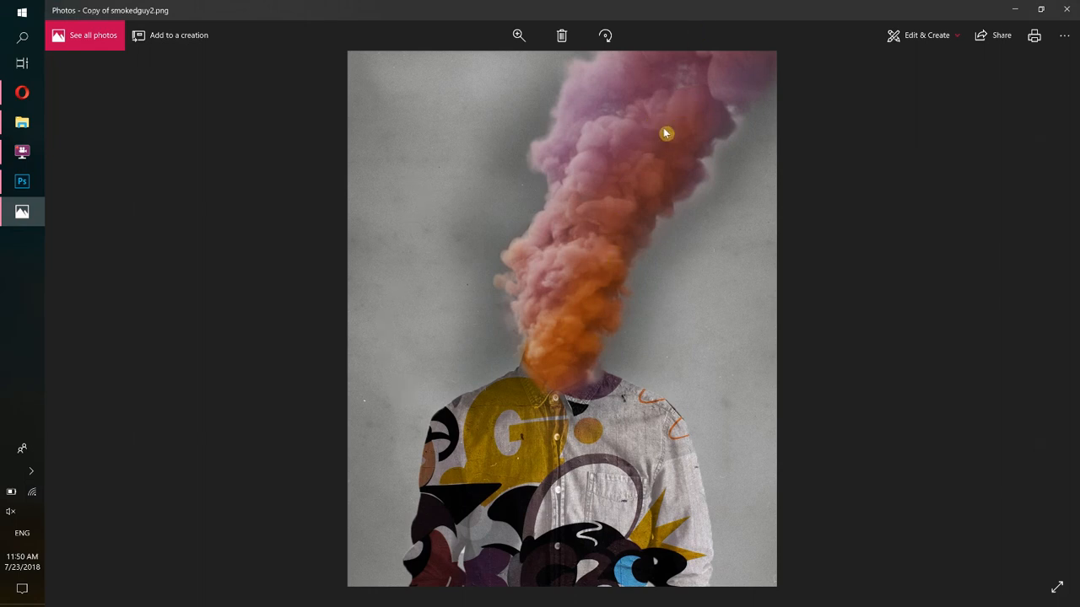
left_click(1011, 14)
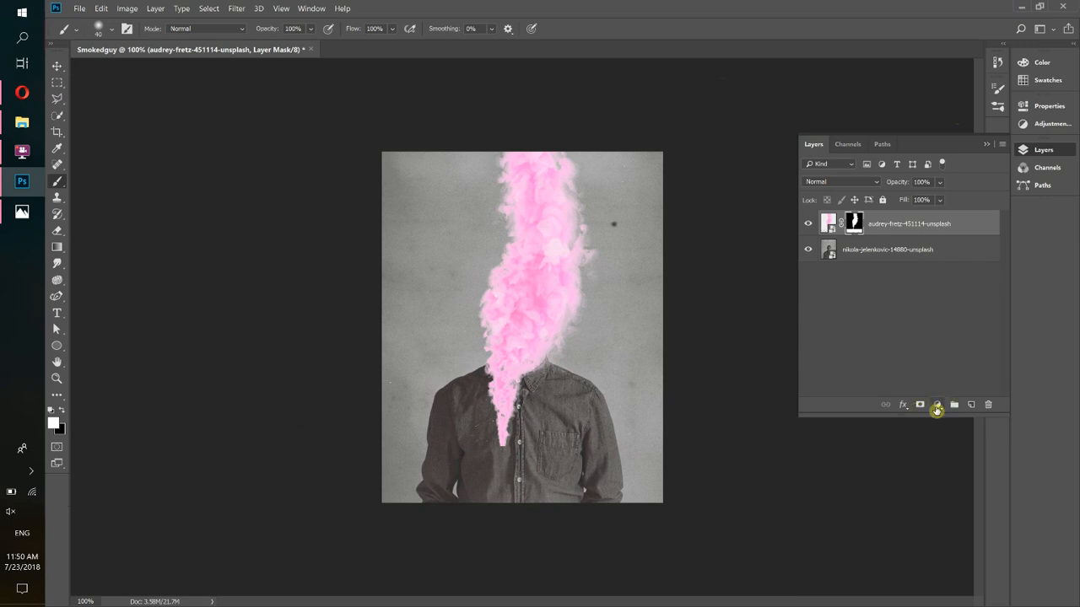
left_click(936, 409)
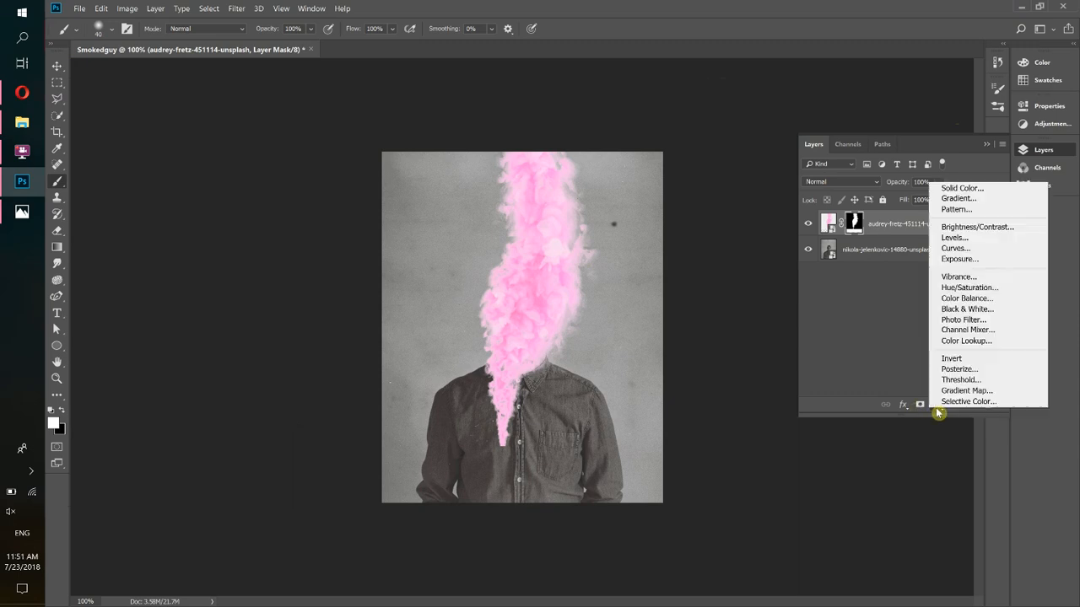
left_click(968, 288)
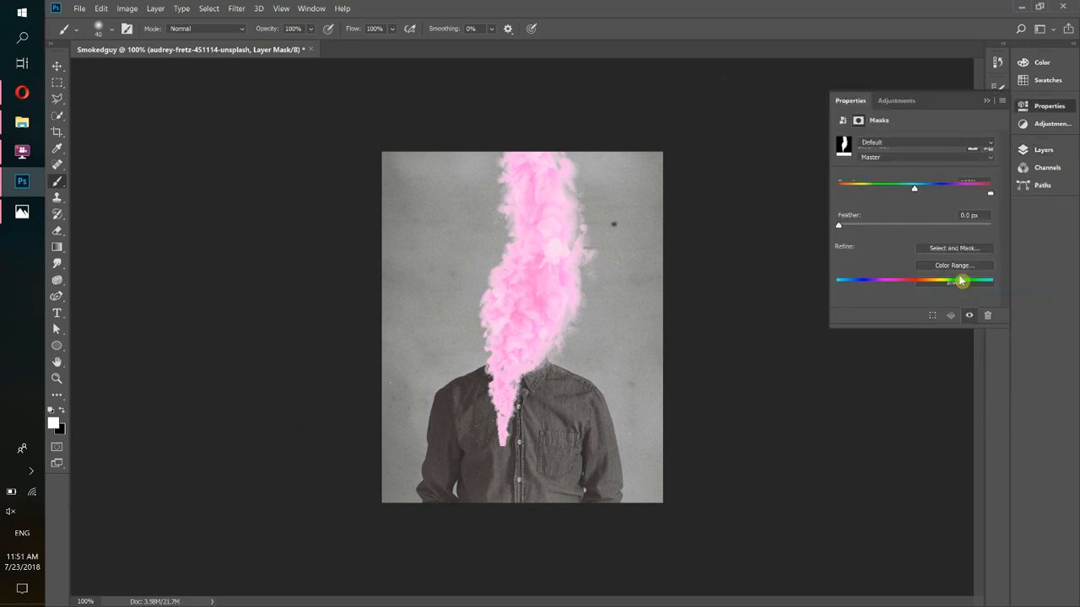
left_click(1029, 151)
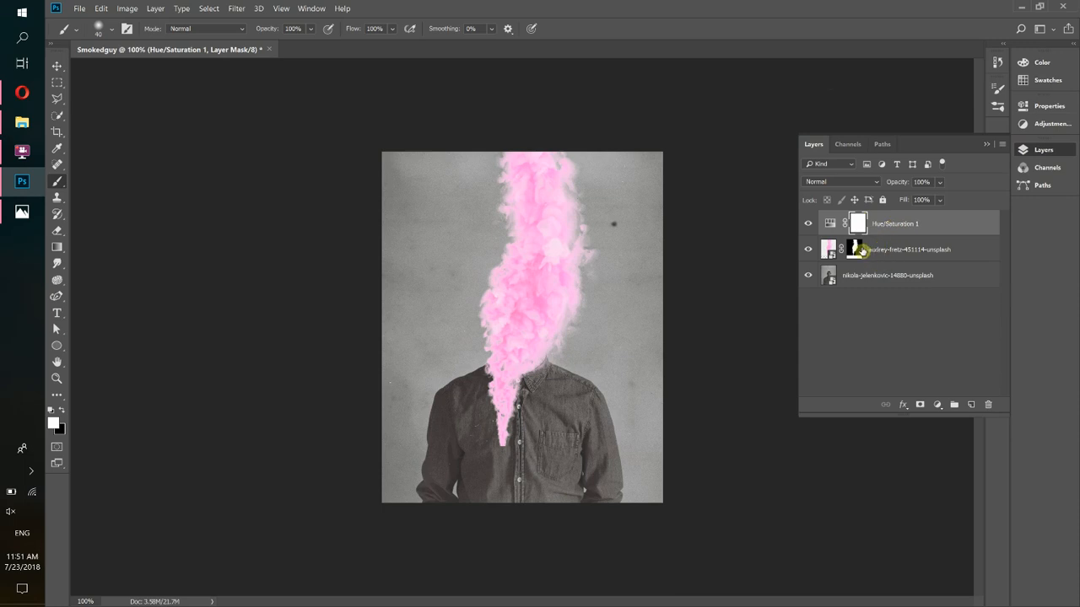
Set the adjustment's Hue to -24 and clip the Hue/Saturation layer to the smoke layer
left_click(833, 249)
left_click(832, 226)
double_click(832, 226)
mouse_move(912, 188)
left_mouse_down()
mouse_move(877, 186)
mouse_move(972, 185)
mouse_move(897, 190)
left_mouse_up()
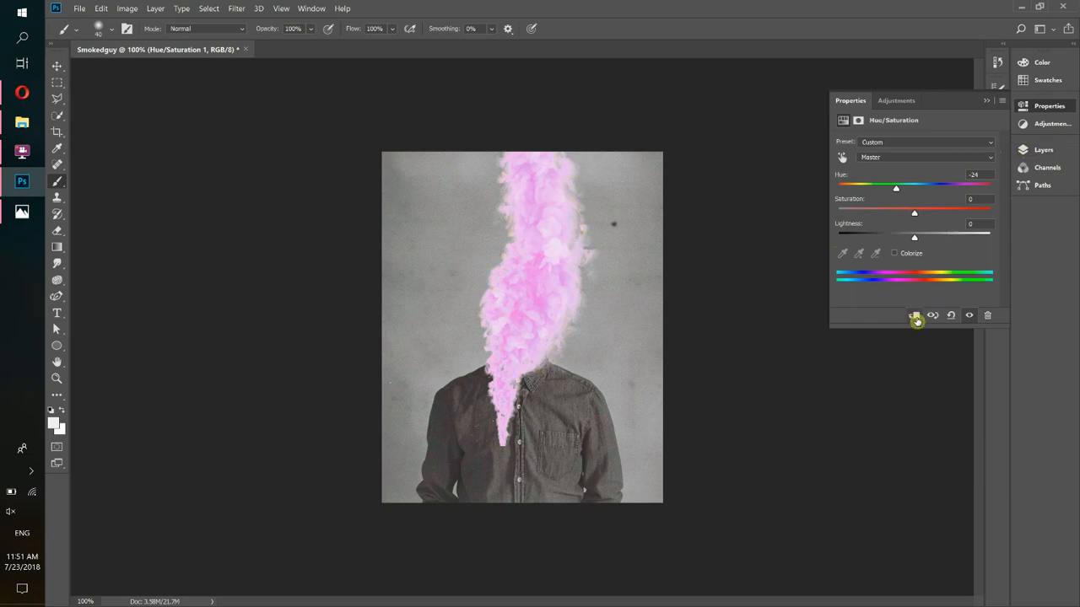
left_click(1039, 151)
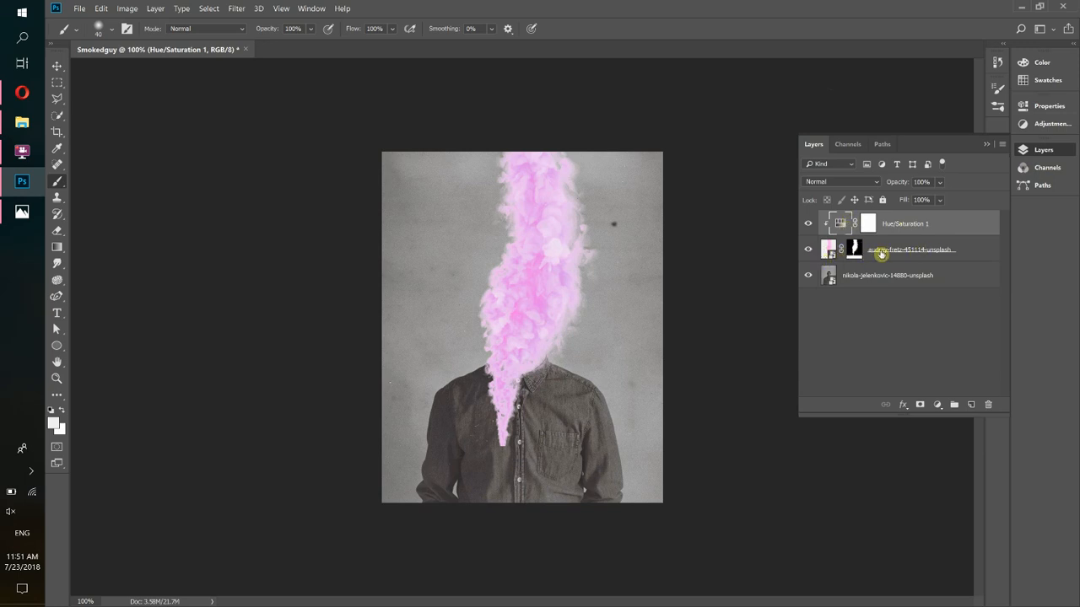
Recolour the smoke orange by setting the Hue/Saturation layer's Hue to +78, and compare it with the adjustment switched off
left_click(912, 271)
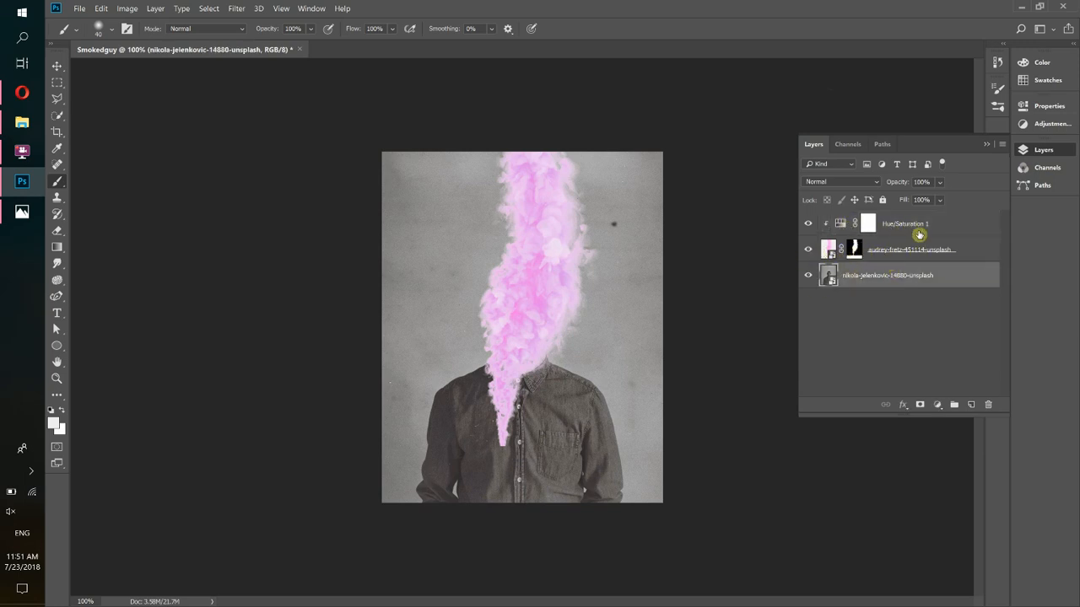
left_click(840, 228)
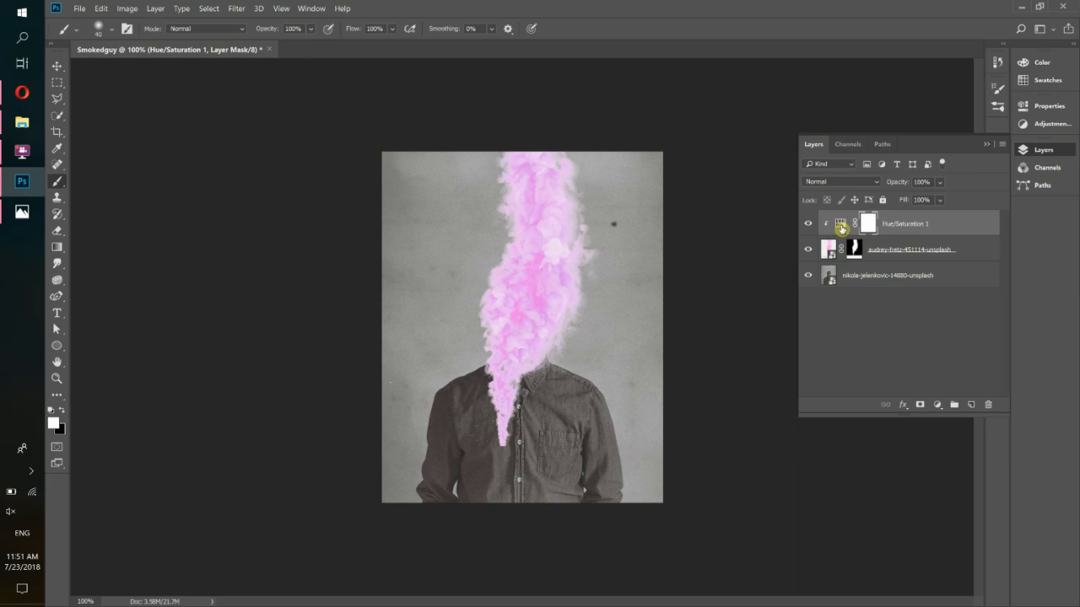
double_click(840, 228)
left_click_drag(887, 186, 961, 197)
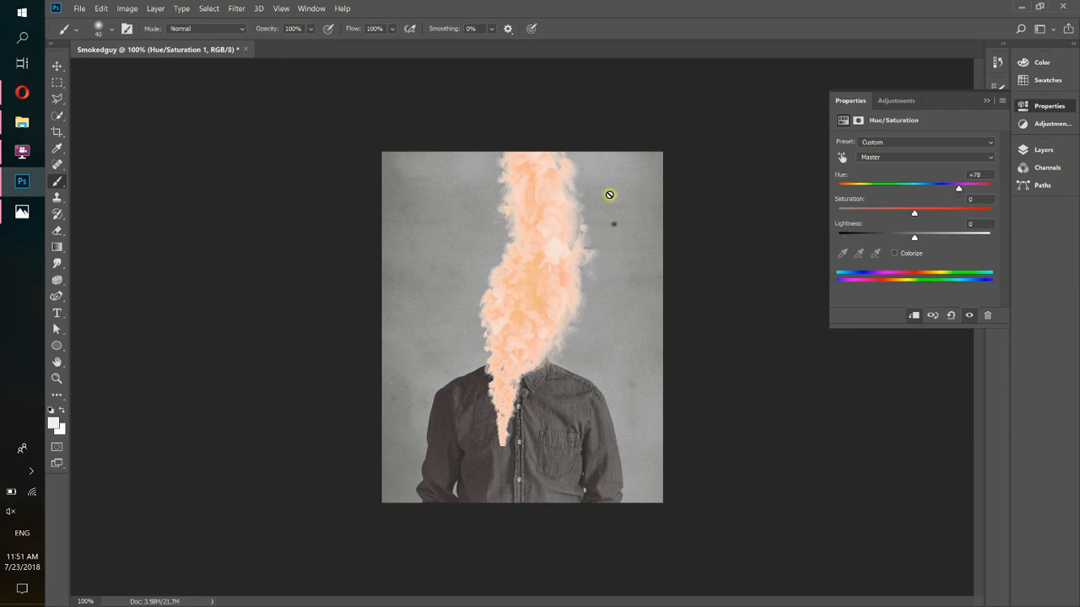
left_click(969, 317)
left_click(970, 318)
left_click(986, 100)
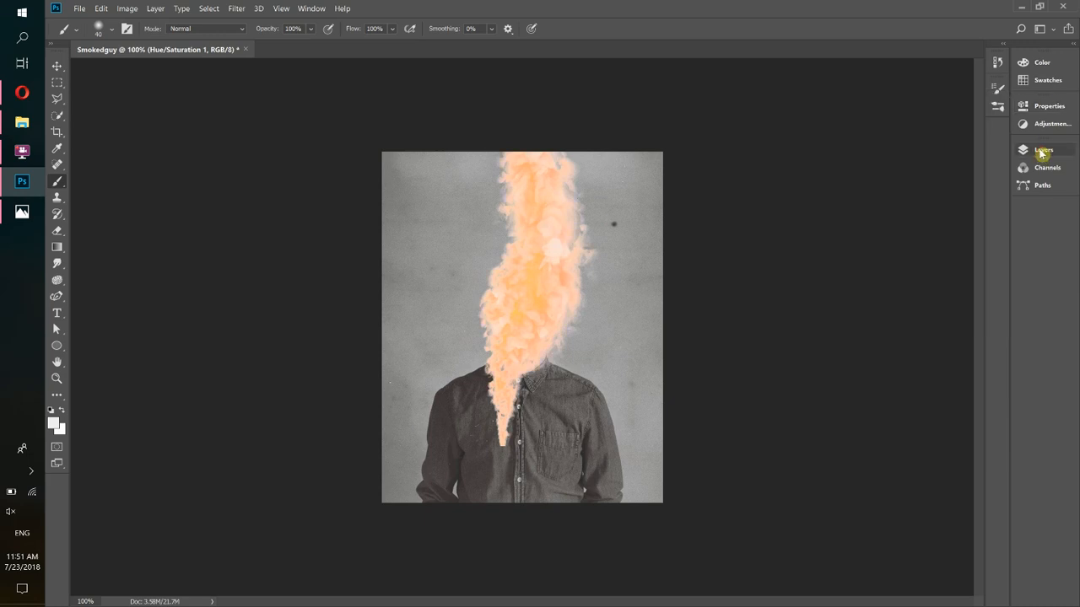
Draw a linear foreground-to-background gradient on the Hue/Saturation layer's mask so the recolouring covers the upper smoke and fades out downwards
left_click(1043, 152)
left_click(867, 224)
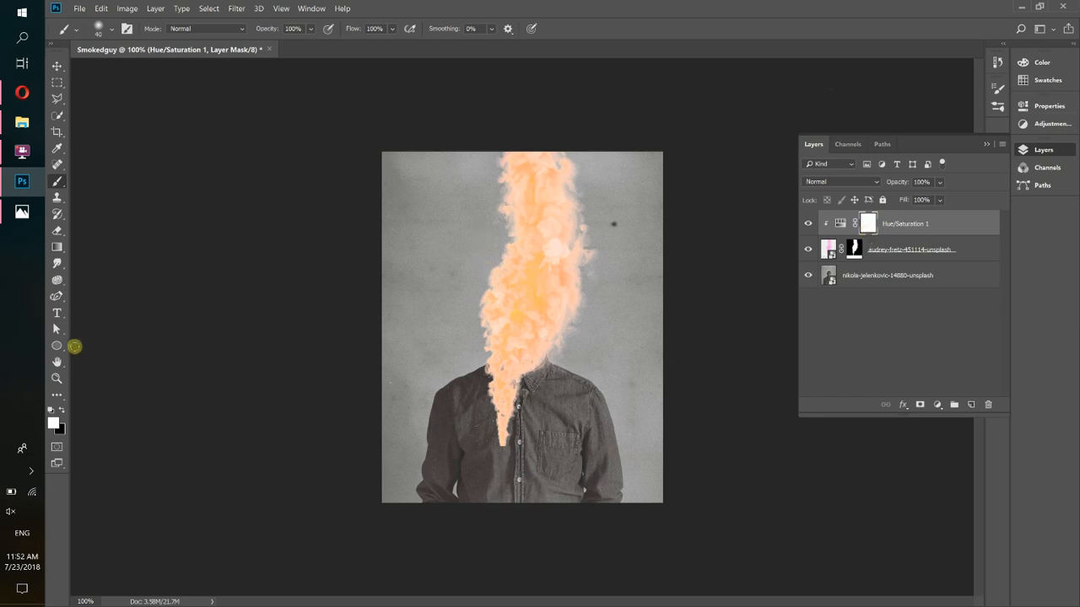
left_click(58, 250)
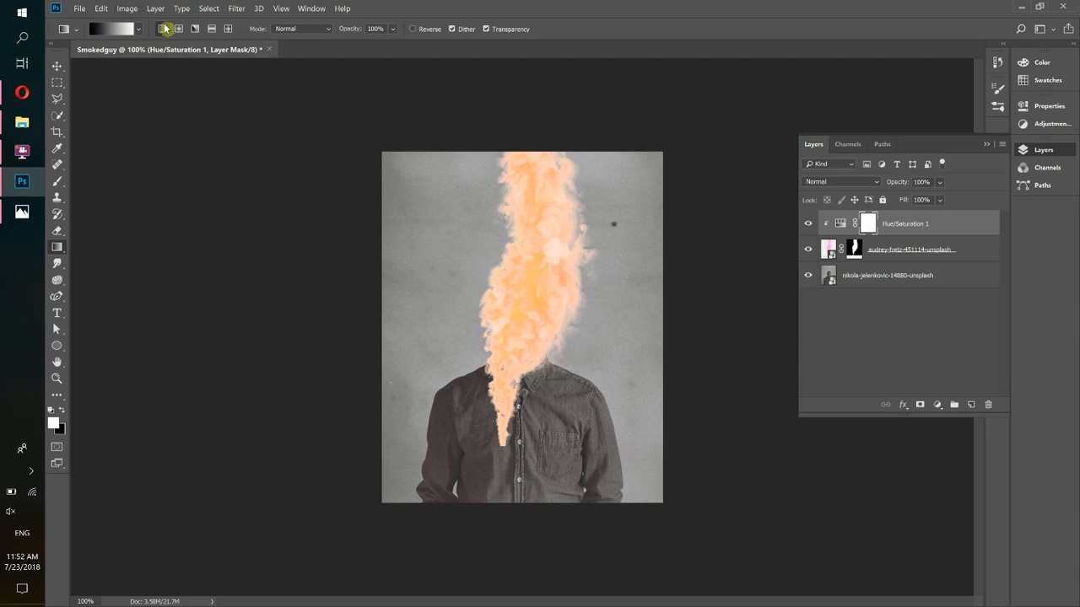
left_click(140, 31)
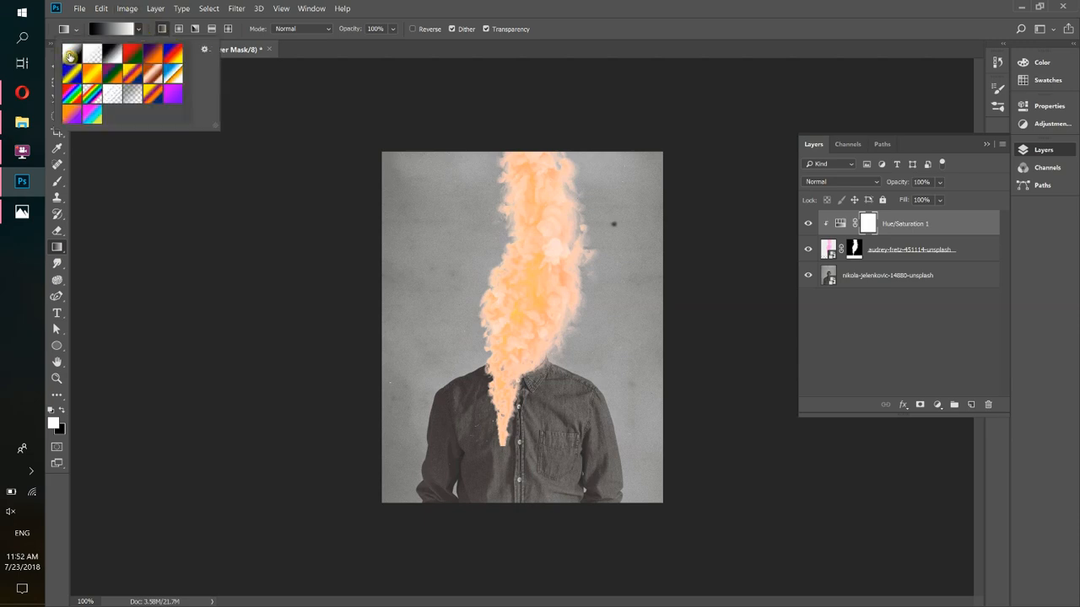
left_click(70, 55)
left_click(163, 27)
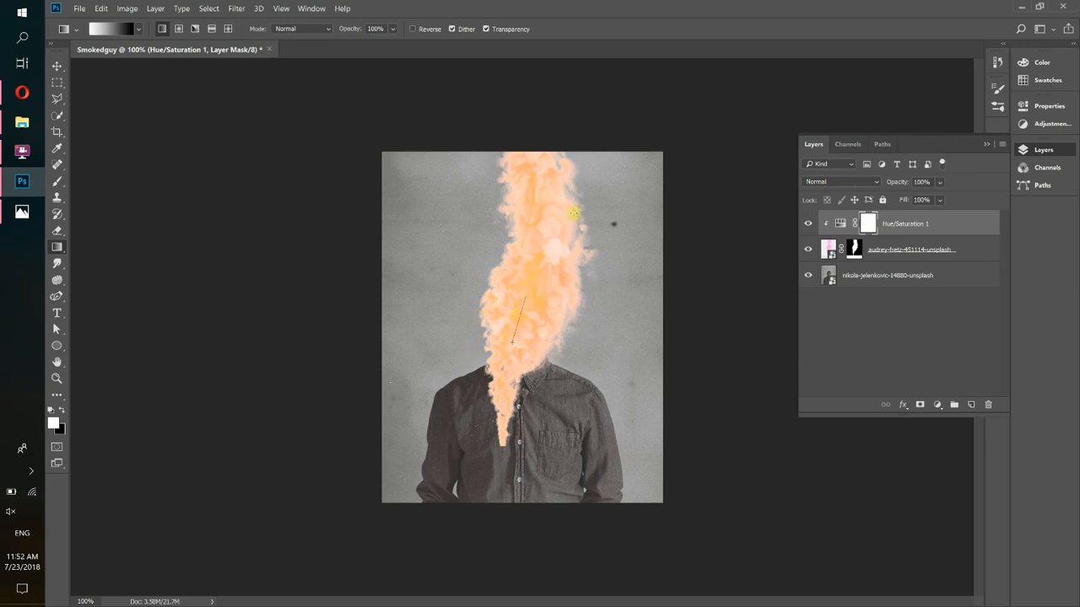
left_click_drag(574, 214, 560, 178)
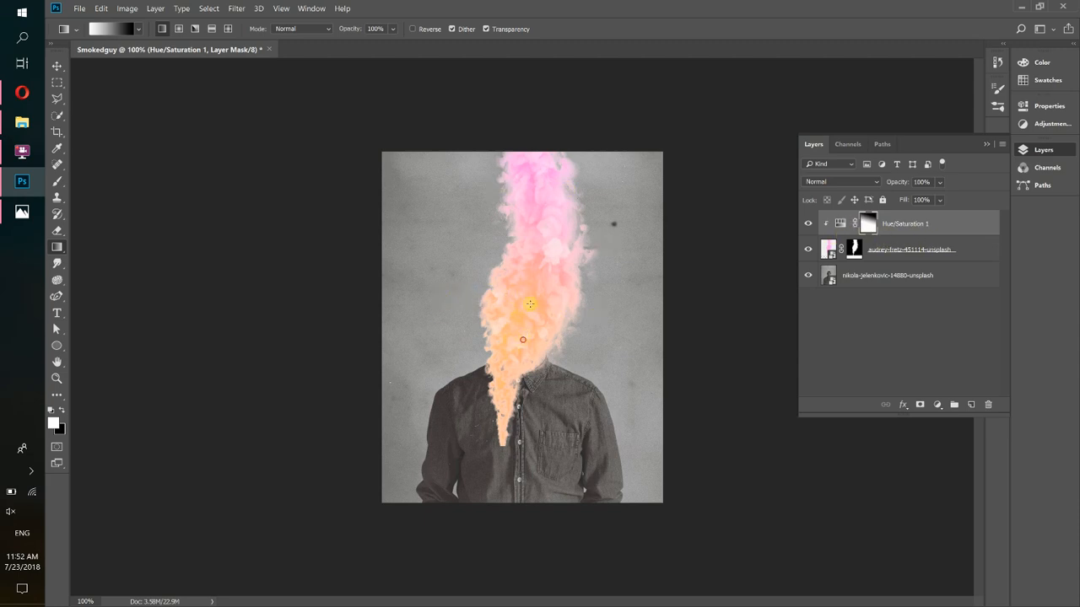
left_click_drag(560, 185, 573, 169)
left_click_drag(538, 285, 502, 367)
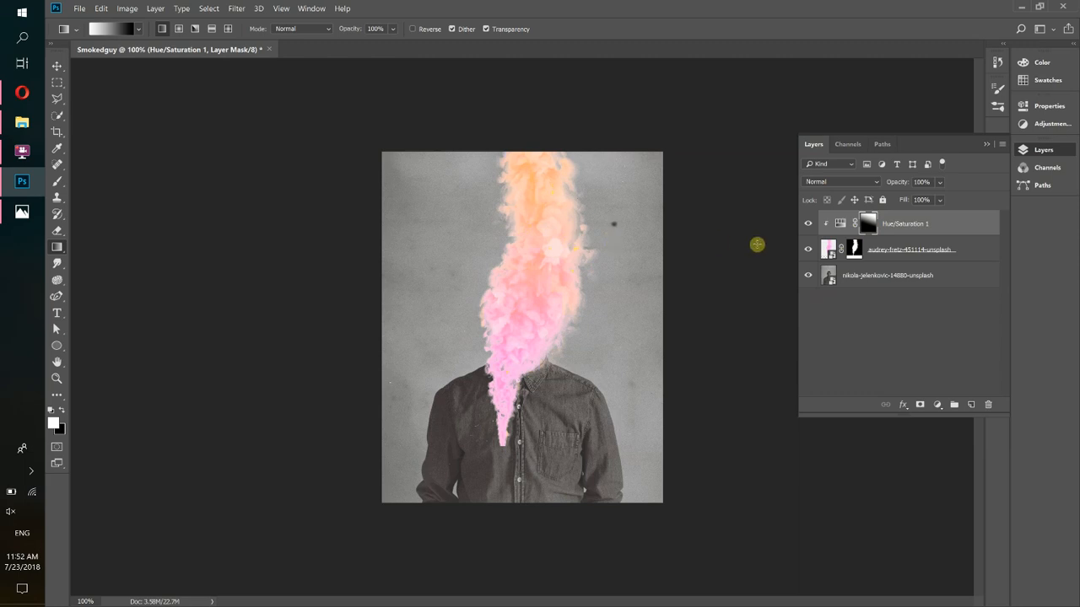
Recolour the upper smoke blue by setting the Hue/Saturation layer's Hue to -108
double_click(840, 224)
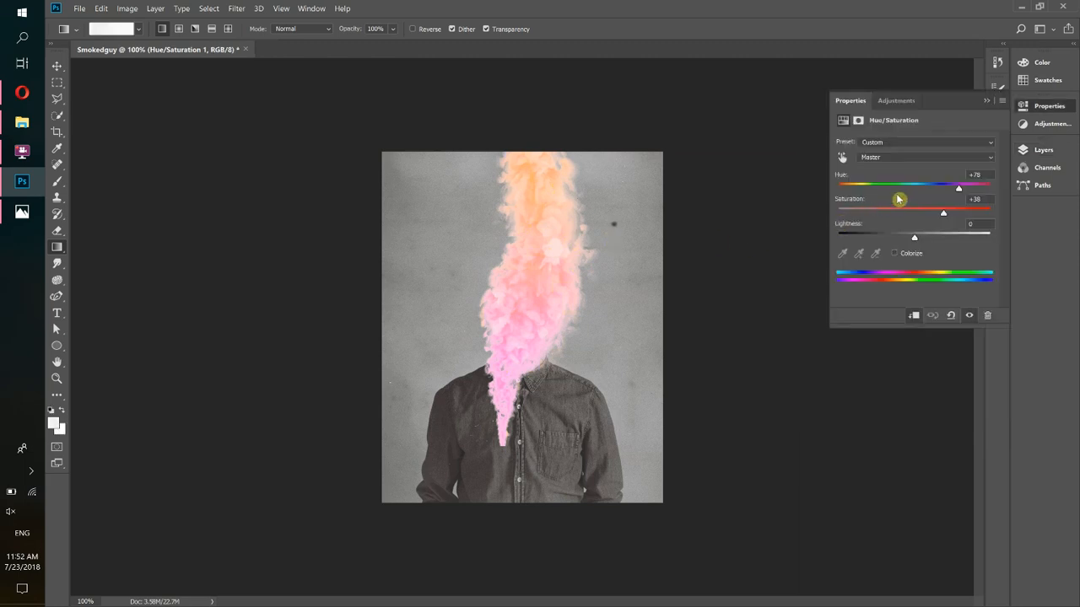
left_click_drag(904, 189, 861, 197)
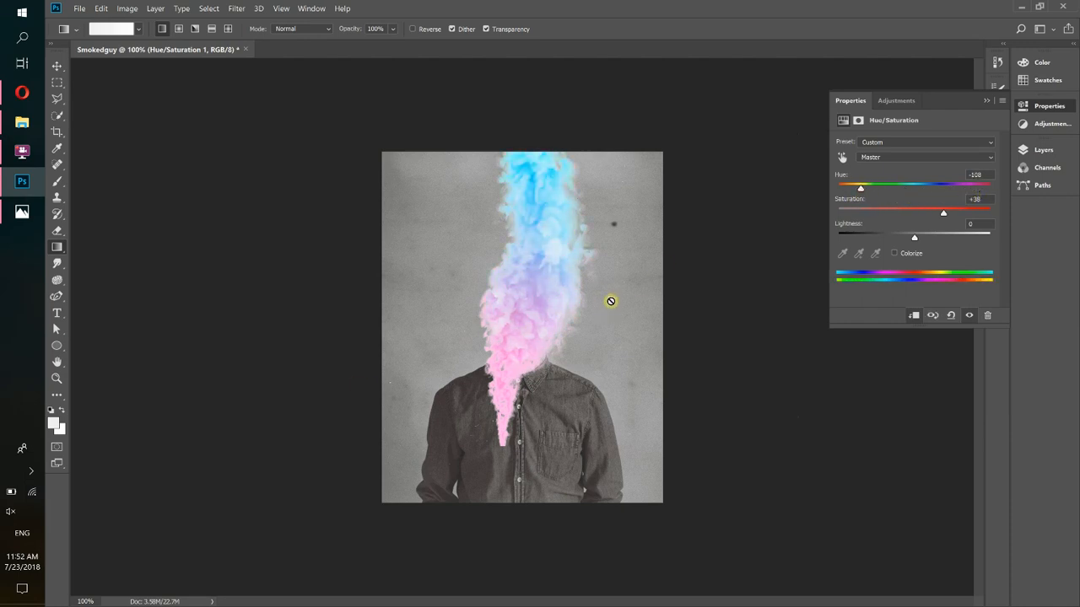
left_click(992, 101)
left_click(1026, 149)
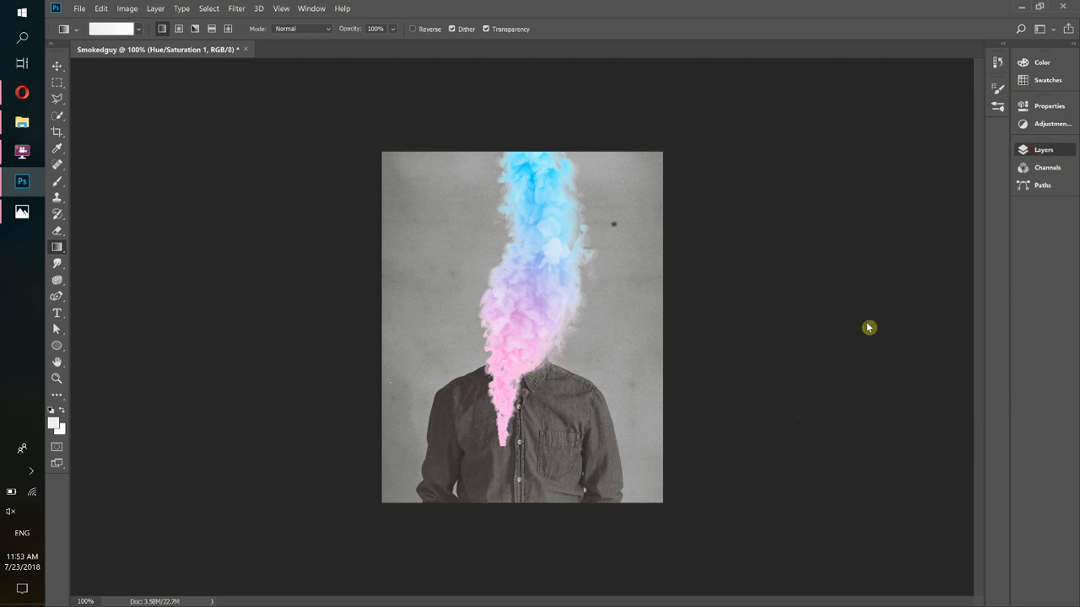
Paint black on the smoke layer's mask with a soft 125 px brush to remove the smoke tail over the shirt and collar
left_click(853, 248)
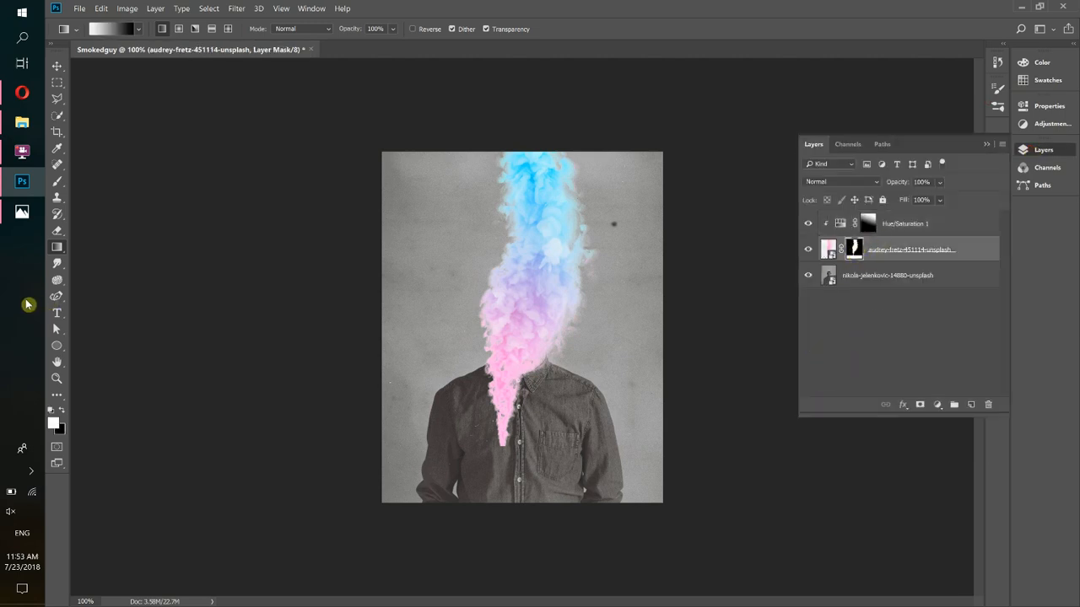
left_click_drag(56, 180, 96, 187)
left_click(96, 184)
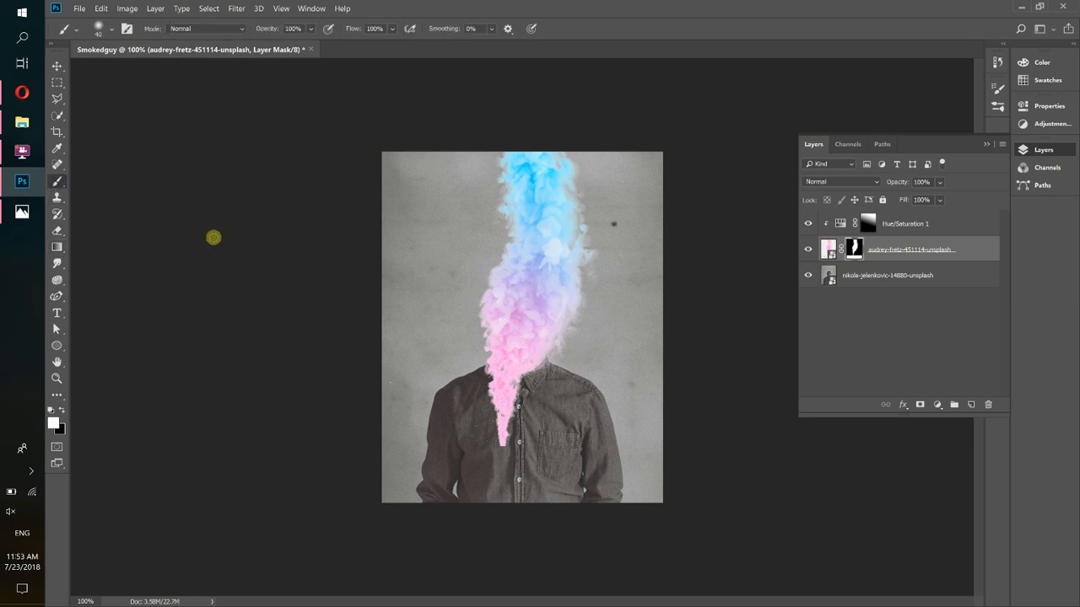
left_click(64, 407)
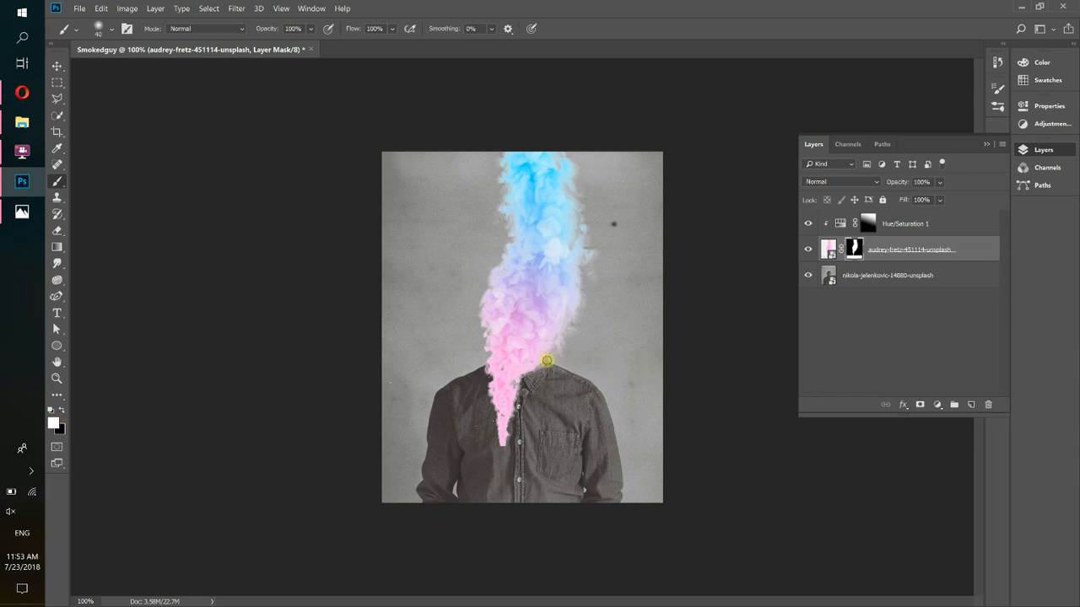
key("bracketright")
key("bracketright")
key("bracketright")
key("bracketright")
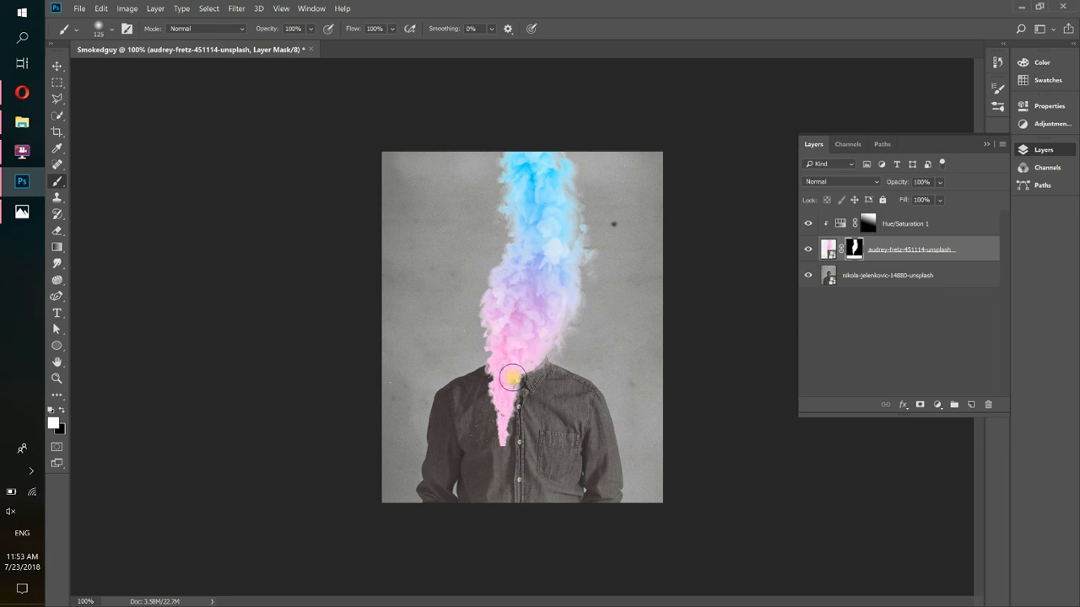
key("x")
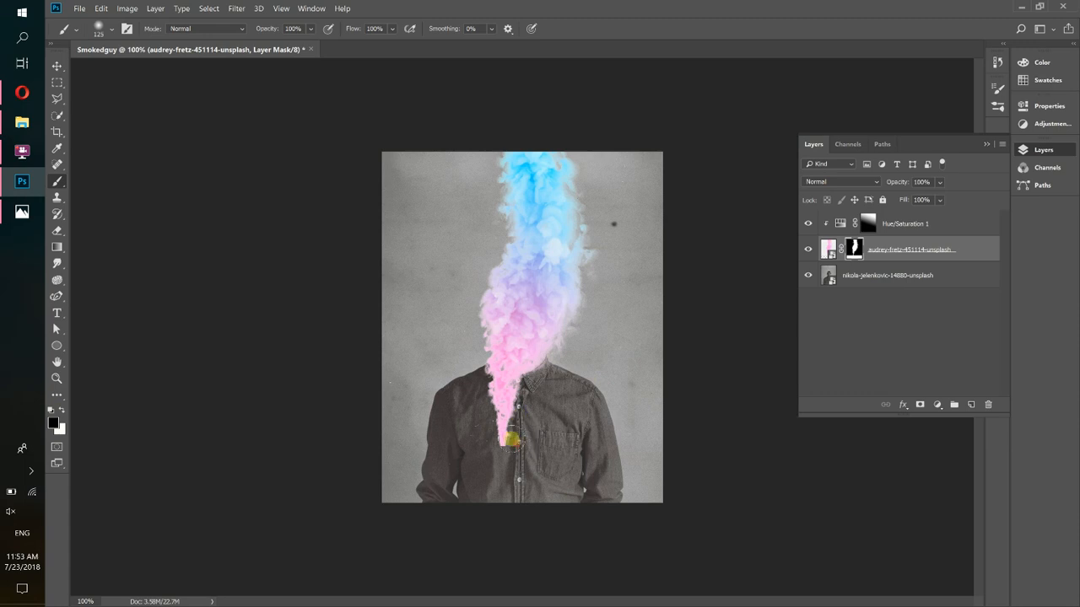
mouse_move(494, 419)
left_mouse_down()
mouse_move(497, 391)
mouse_move(482, 370)
mouse_move(494, 371)
mouse_move(472, 384)
left_mouse_up()
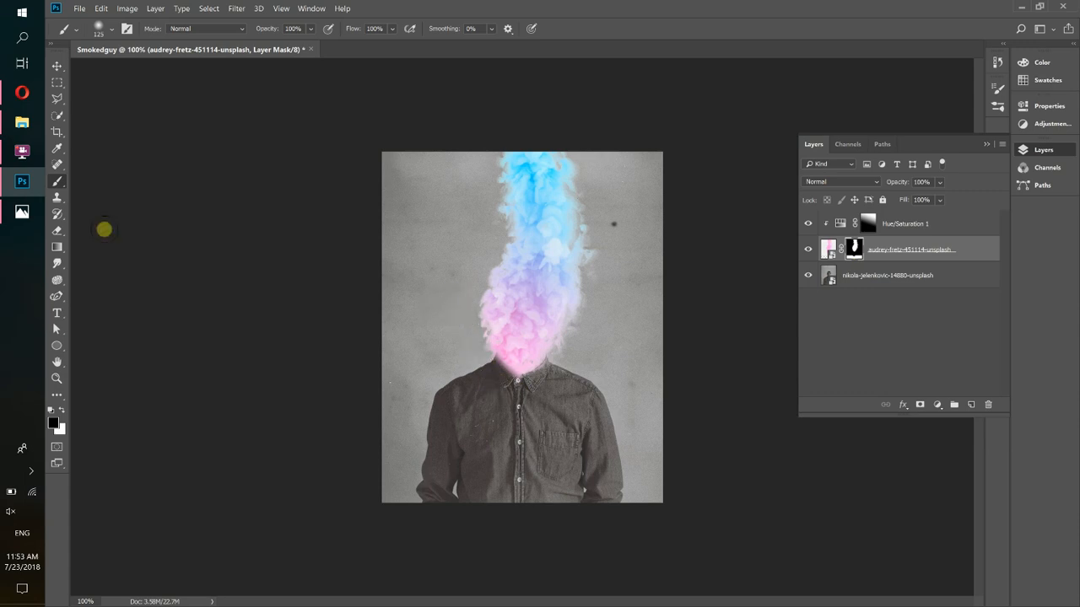
Check the shirt pattern on the finished poster in Photos, then open the assets/patterns folder from Downloads in File Explorer
left_click(22, 212)
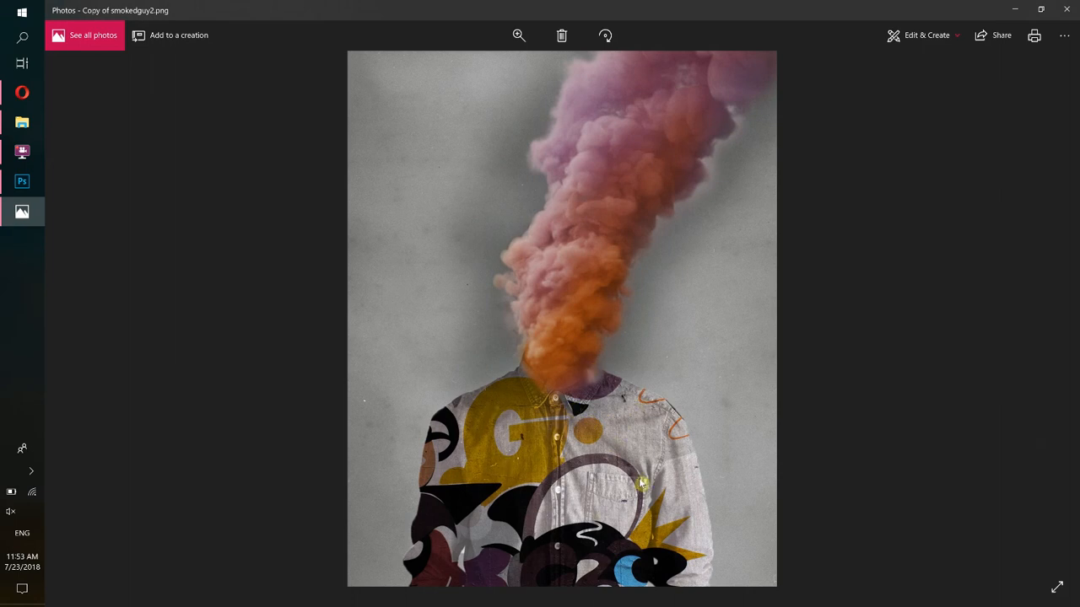
left_click(1015, 9)
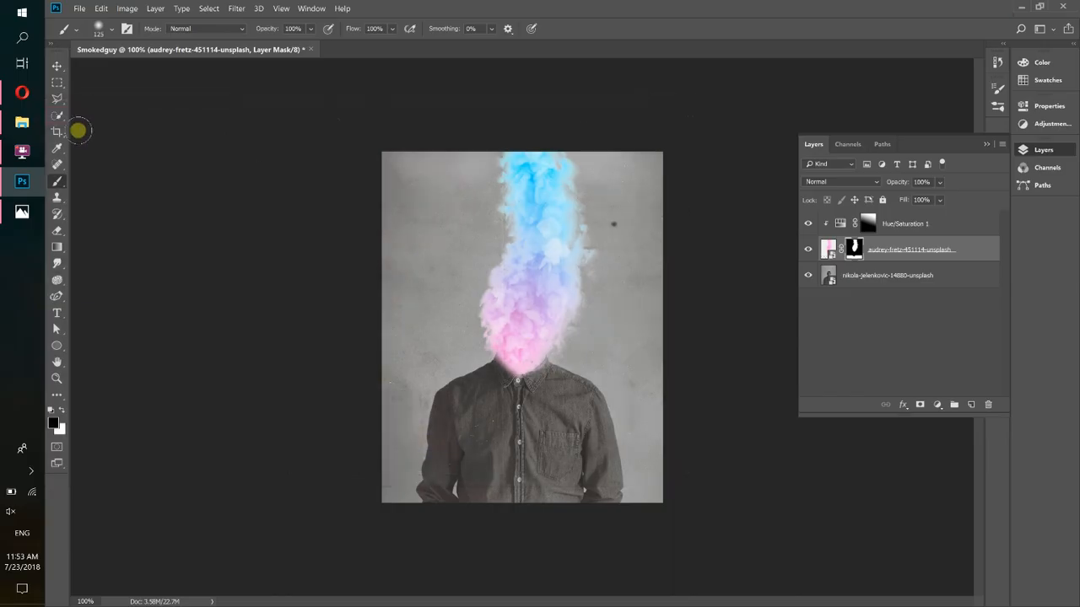
left_click(26, 123)
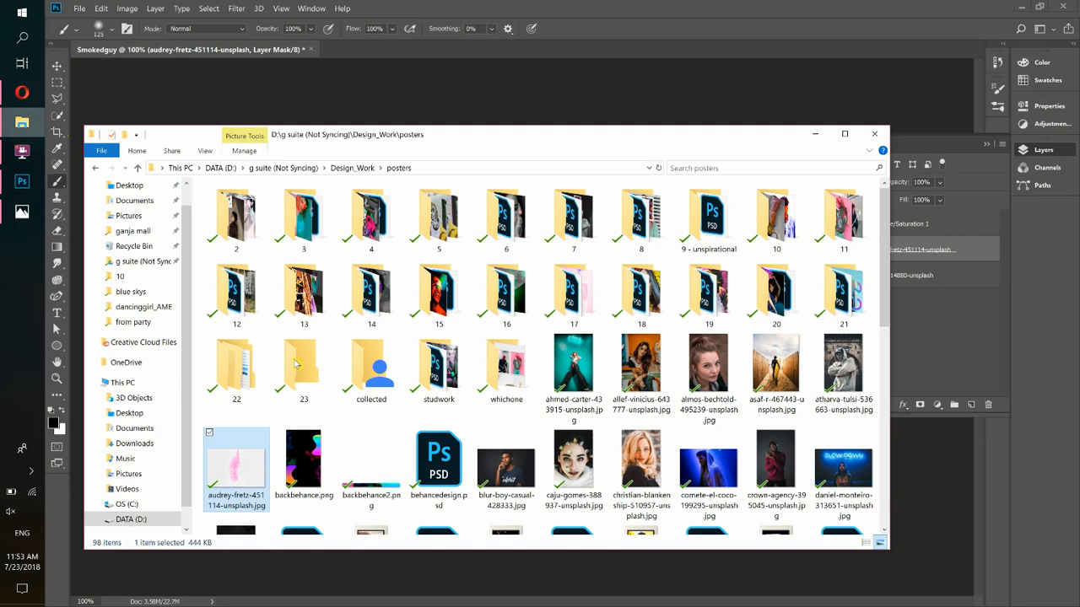
left_click(135, 444)
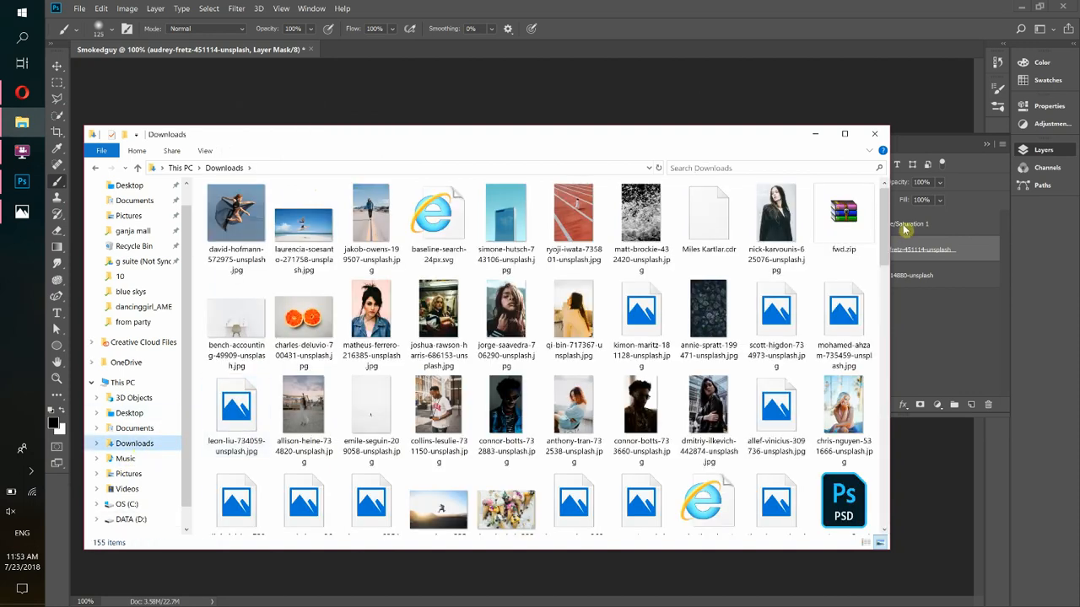
left_click_drag(886, 223, 874, 472)
double_click(643, 333)
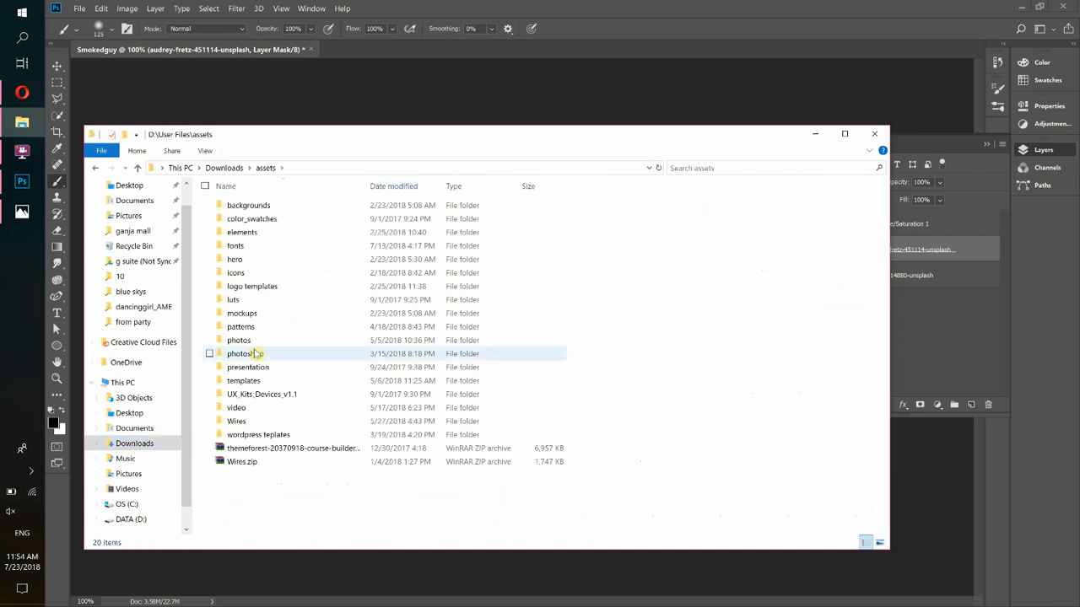
double_click(251, 331)
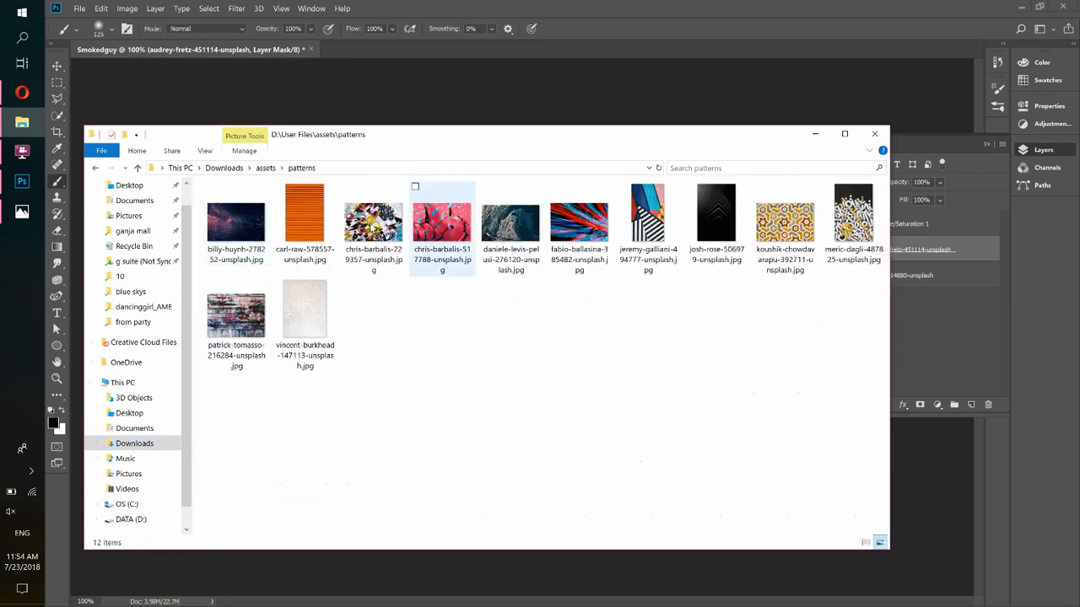
Place the colourful graffiti image from the patterns folder into the poster, aligned over its lower half across the full width
left_click(372, 226)
left_click_drag(390, 136, 418, 300)
left_click_drag(406, 382, 451, 254)
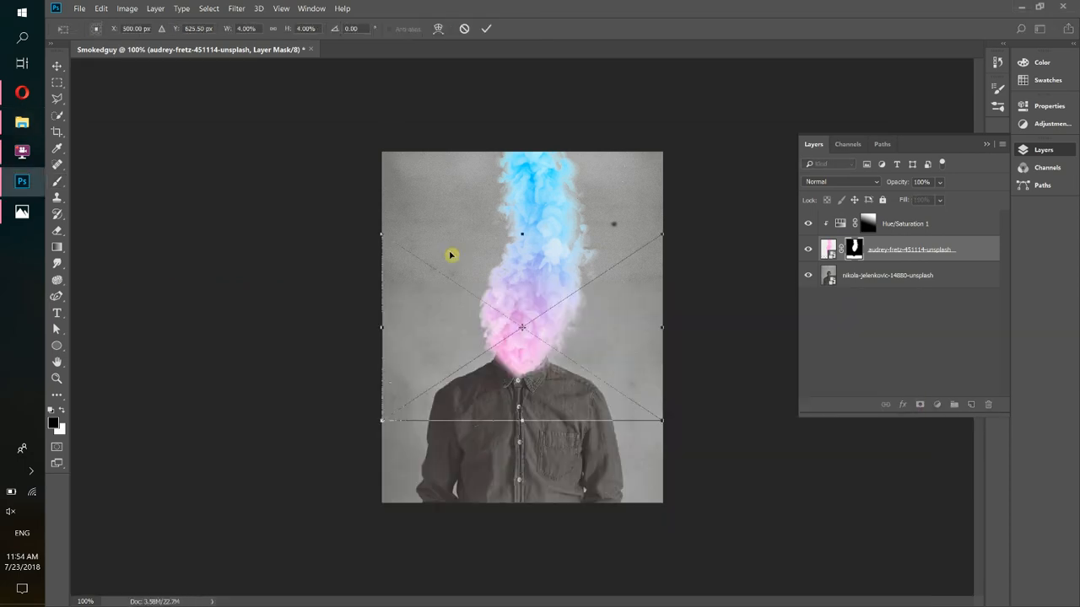
left_click_drag(595, 371, 570, 382)
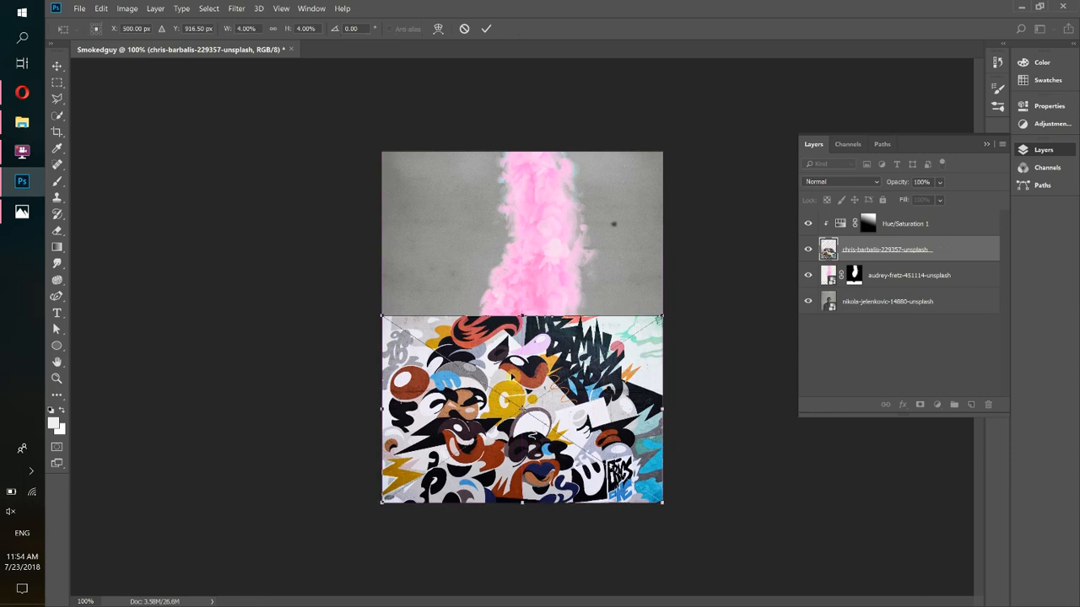
left_click(486, 28)
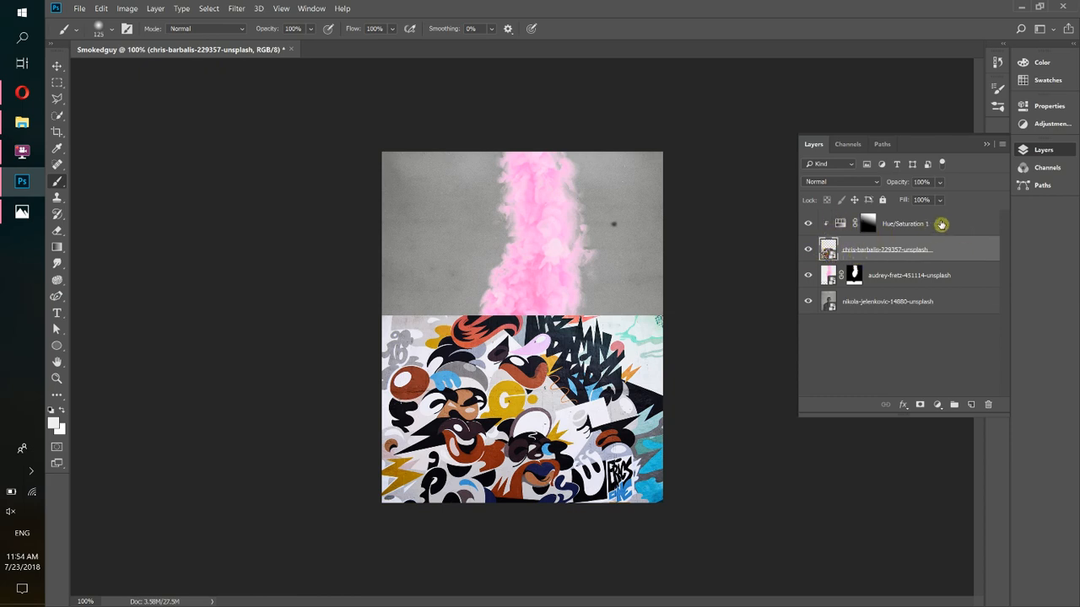
Try to change the colour by setting the Hue/Saturation layer's Hue to +12
left_click(842, 226)
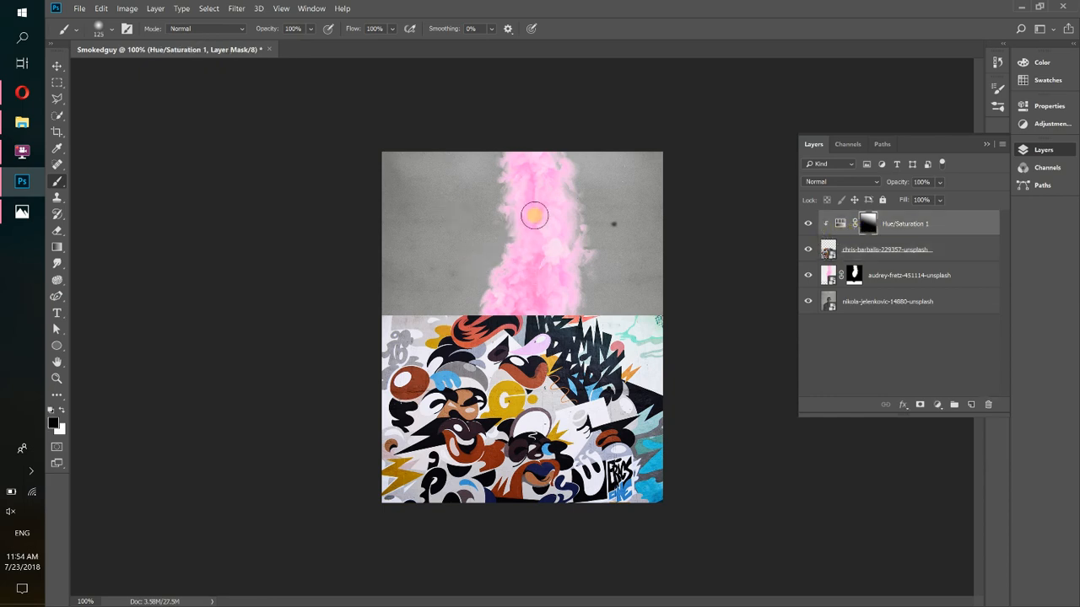
double_click(839, 224)
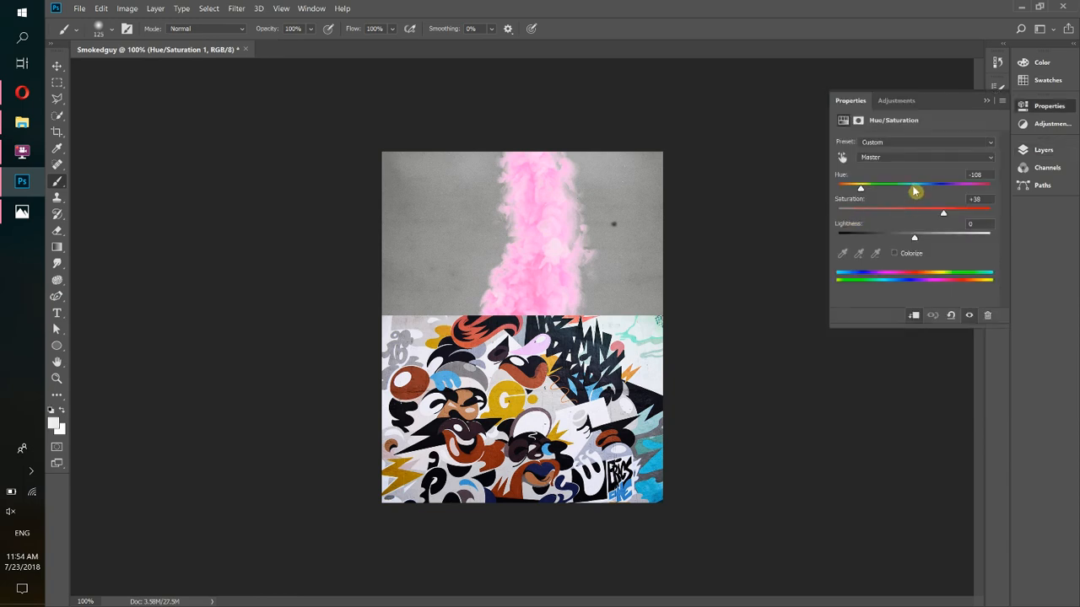
mouse_move(916, 187)
left_mouse_down()
mouse_move(987, 187)
mouse_move(846, 186)
mouse_move(1002, 188)
mouse_move(925, 194)
left_mouse_up()
left_click(988, 103)
left_click(1044, 149)
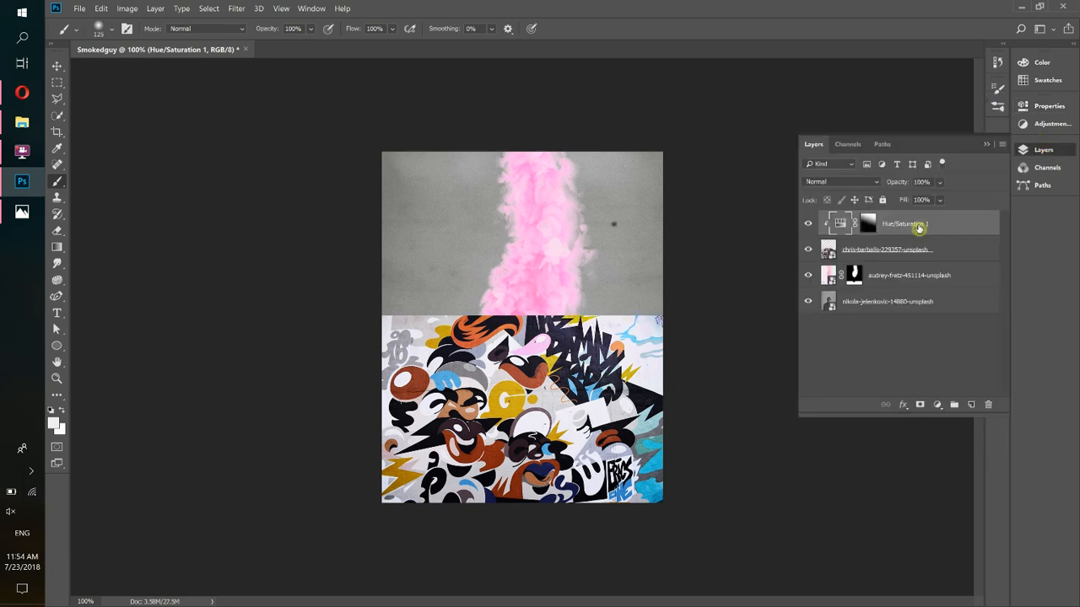
Move the graffiti layer below the smoke layer and clip the Hue/Saturation layer to the smoke layer again
left_click(920, 250)
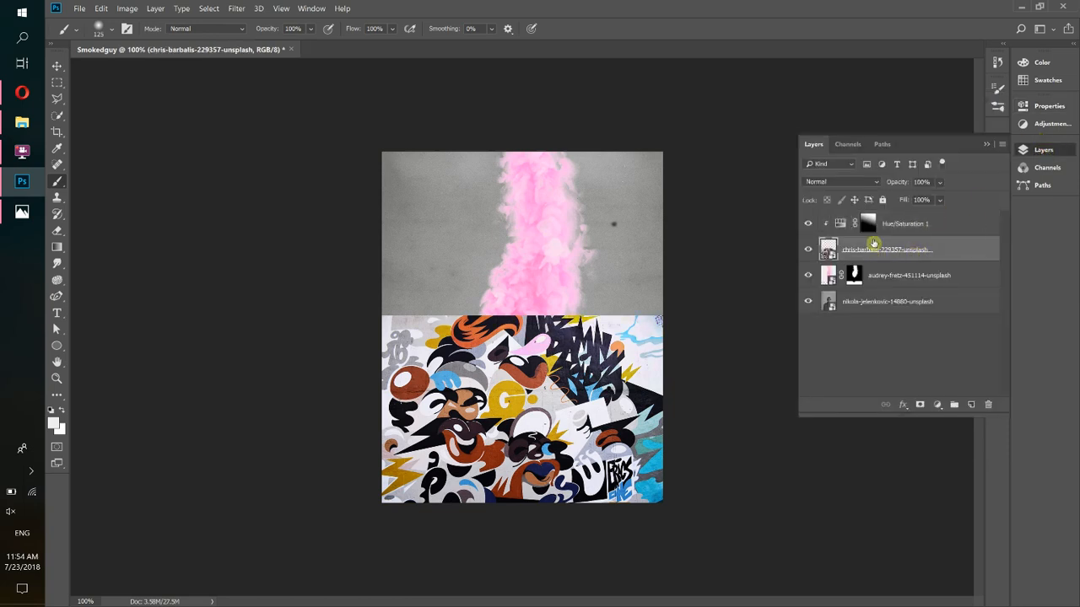
left_click_drag(941, 250, 933, 284)
left_click(832, 221)
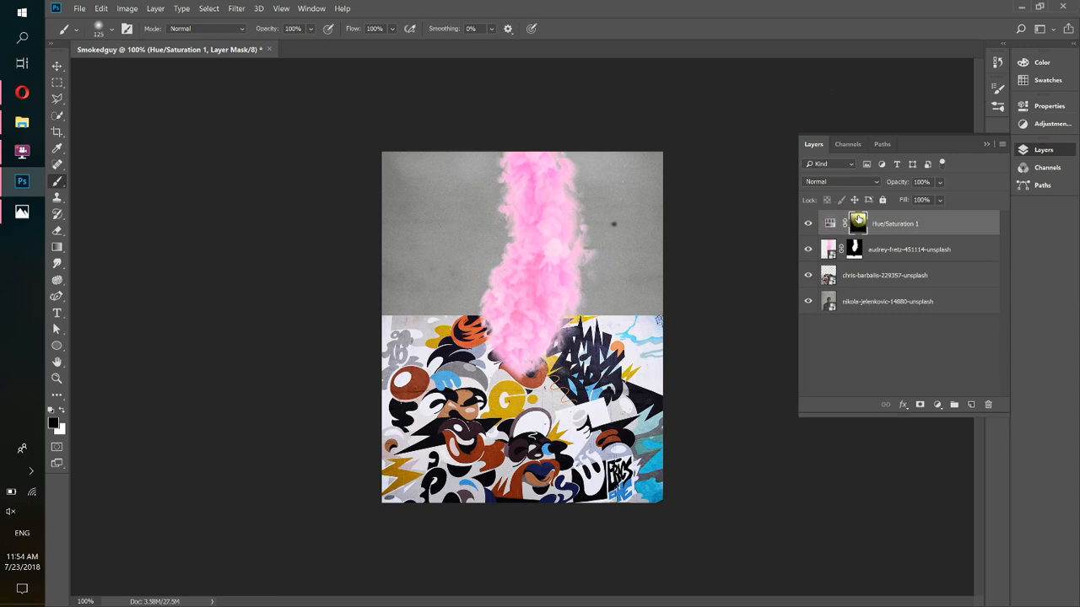
left_click(886, 249)
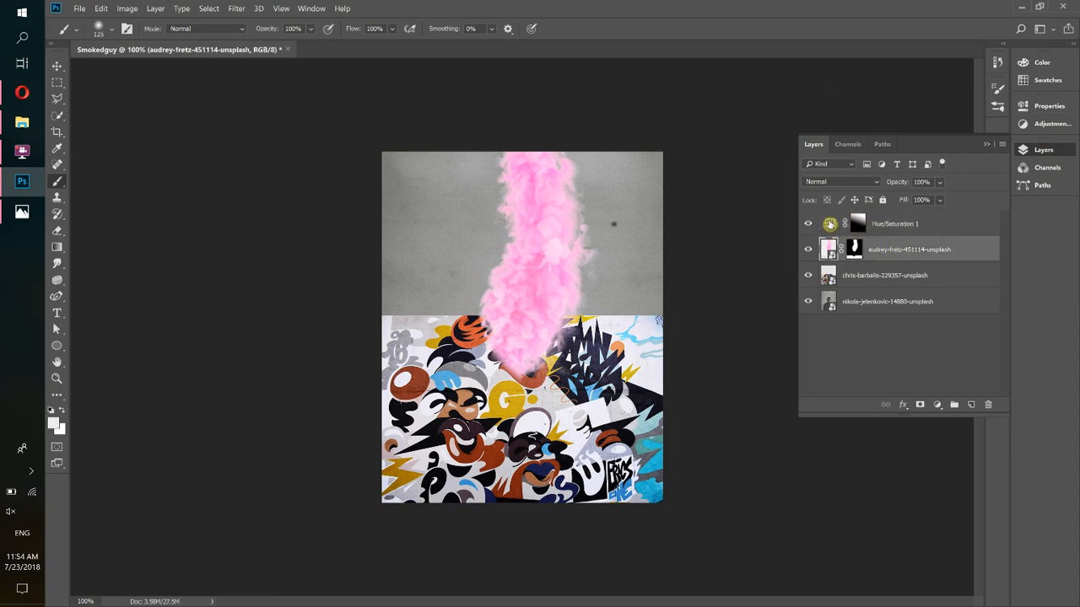
left_click(829, 223)
double_click(829, 224)
left_click(915, 317)
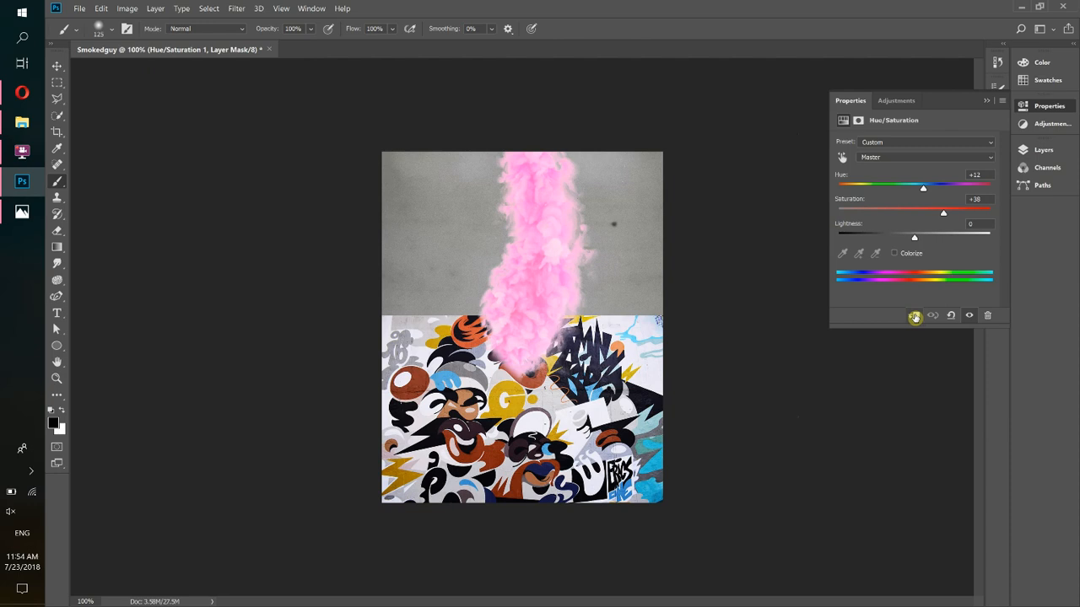
left_click(1041, 149)
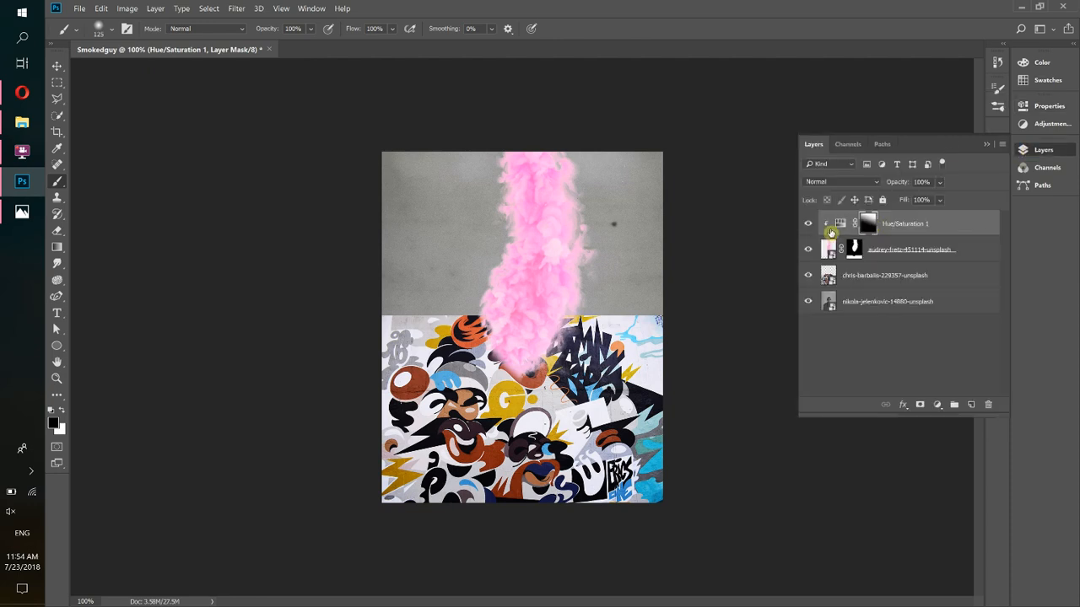
Turn the upper smoke blue with the Hue/Saturation layer's Hue at -92, and select the graffiti layer
left_click(903, 257)
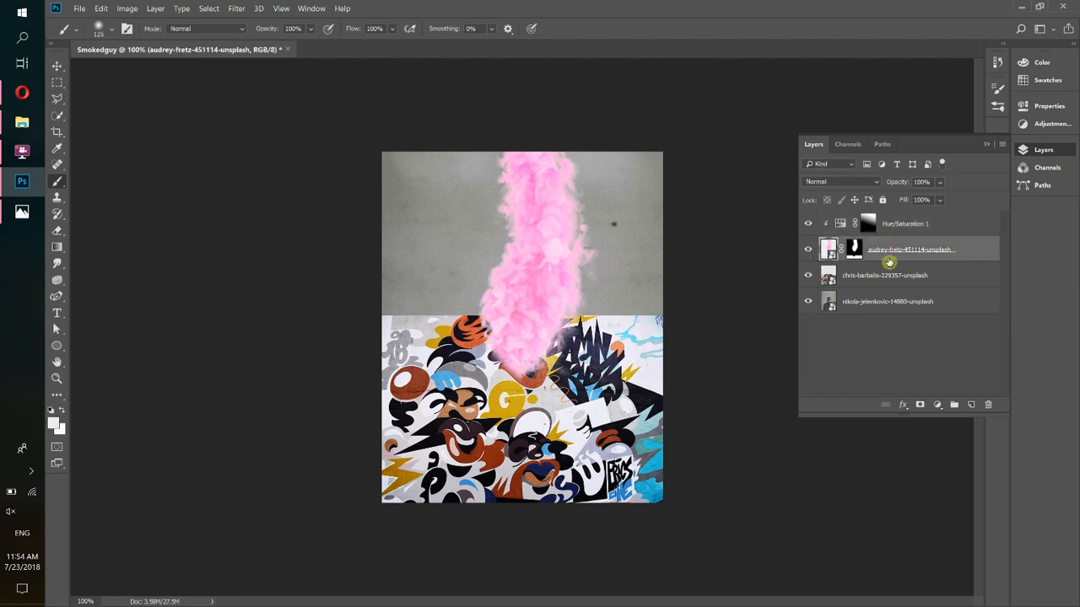
double_click(837, 225)
left_click_drag(914, 187, 865, 188)
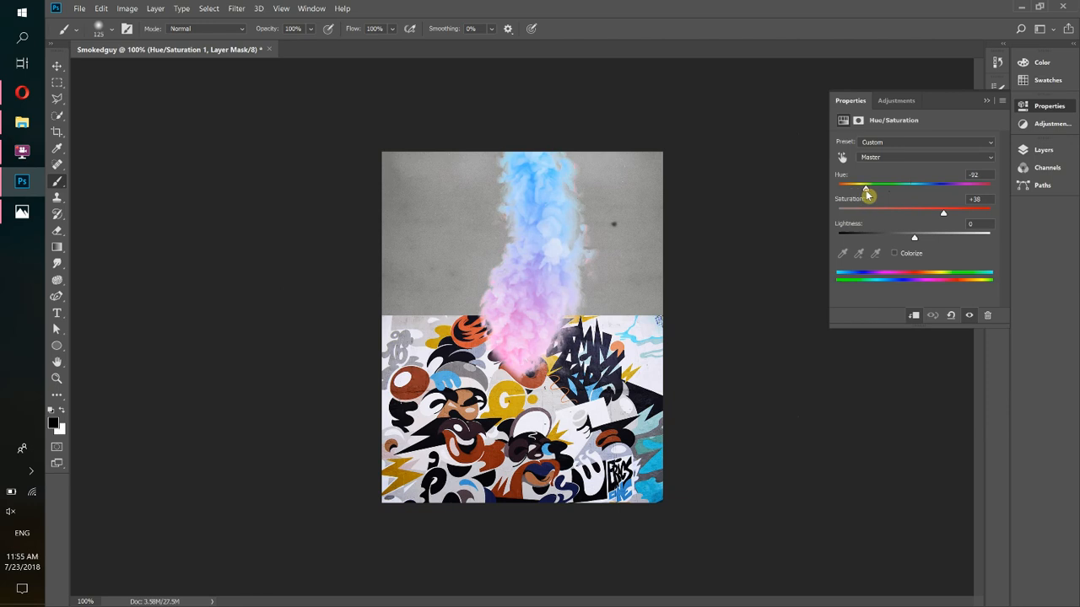
left_click(1043, 149)
left_click(874, 278)
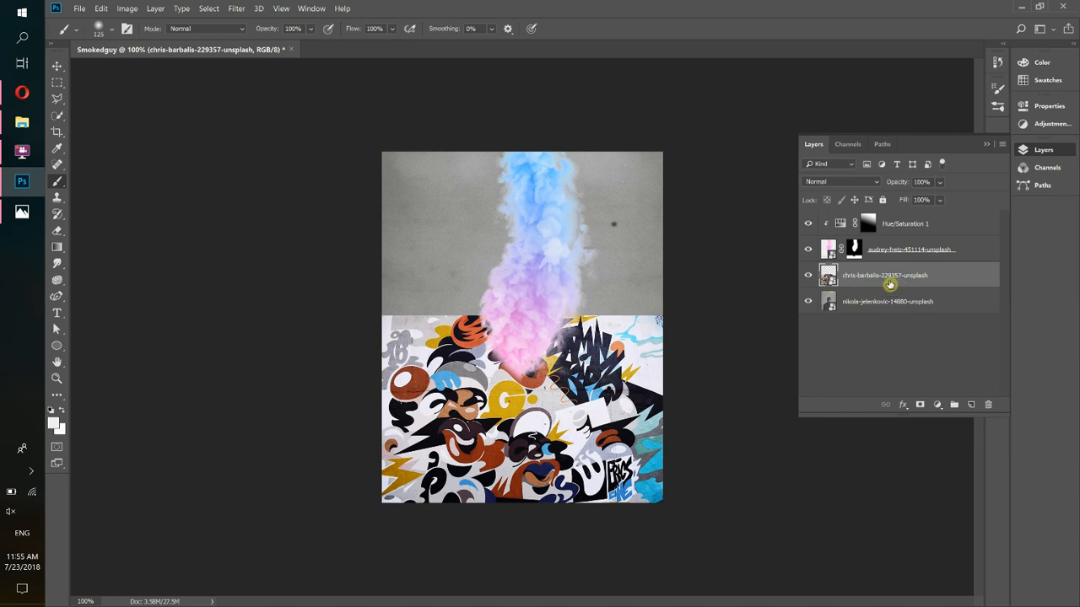
Delete the graffiti layer and select the man's photo layer at the bottom of the stack
left_click_drag(888, 278, 987, 405)
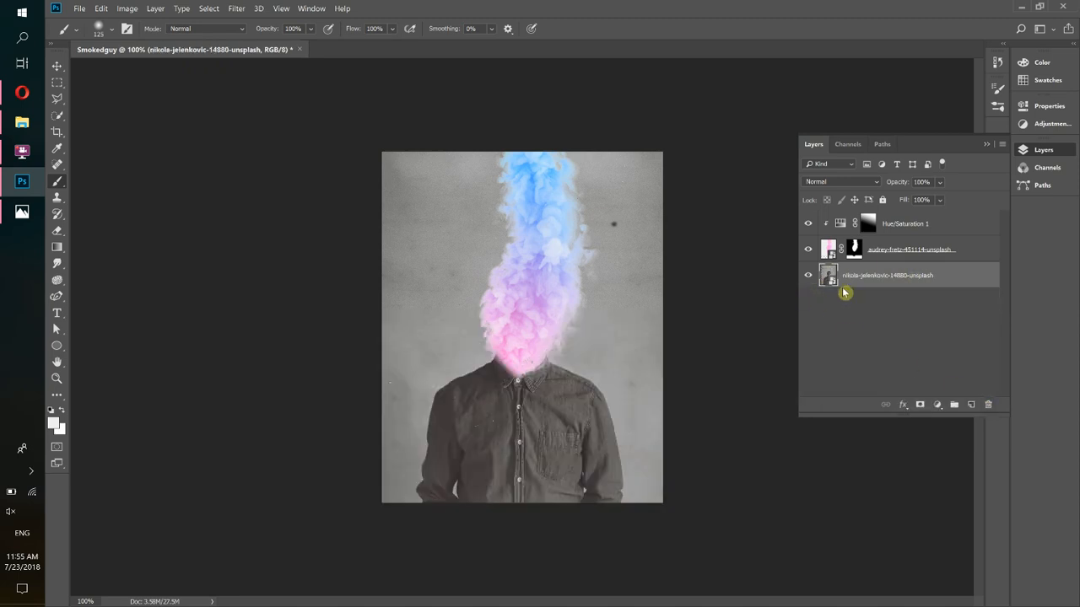
left_click(869, 250)
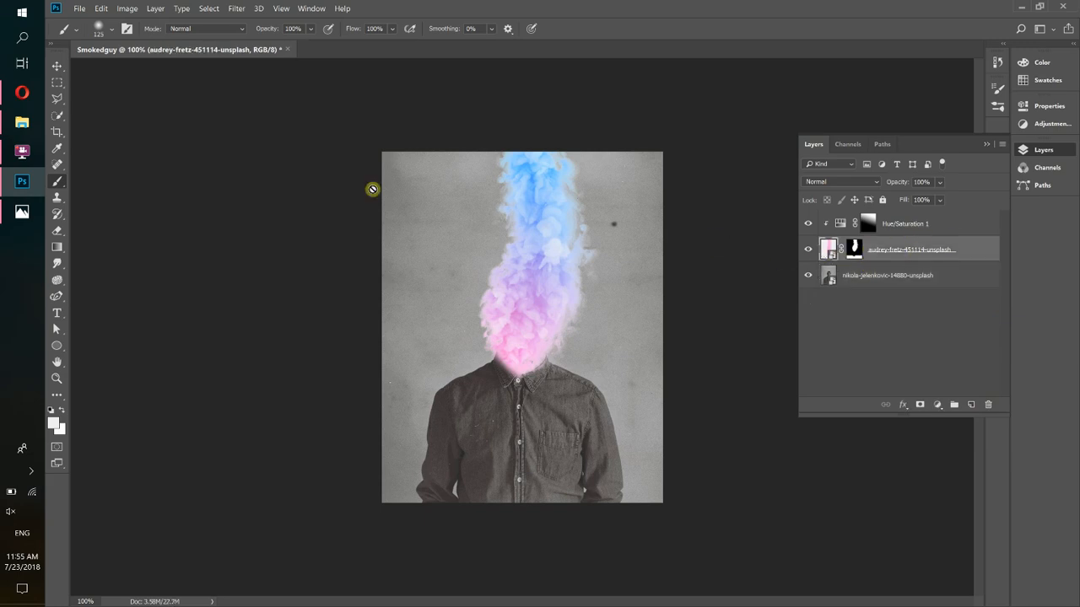
left_click(38, 132)
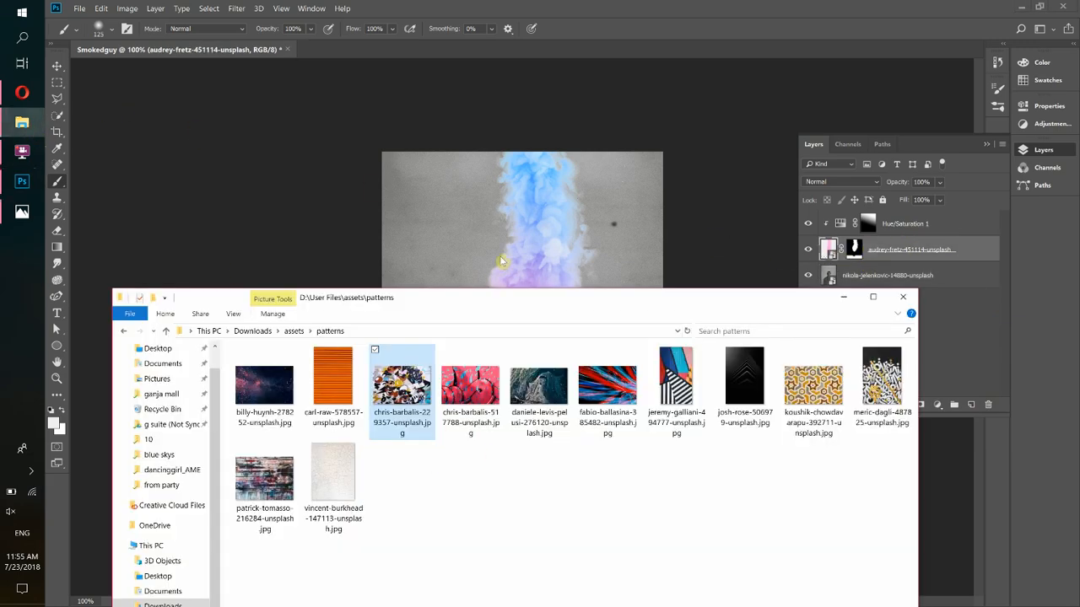
left_click(646, 29)
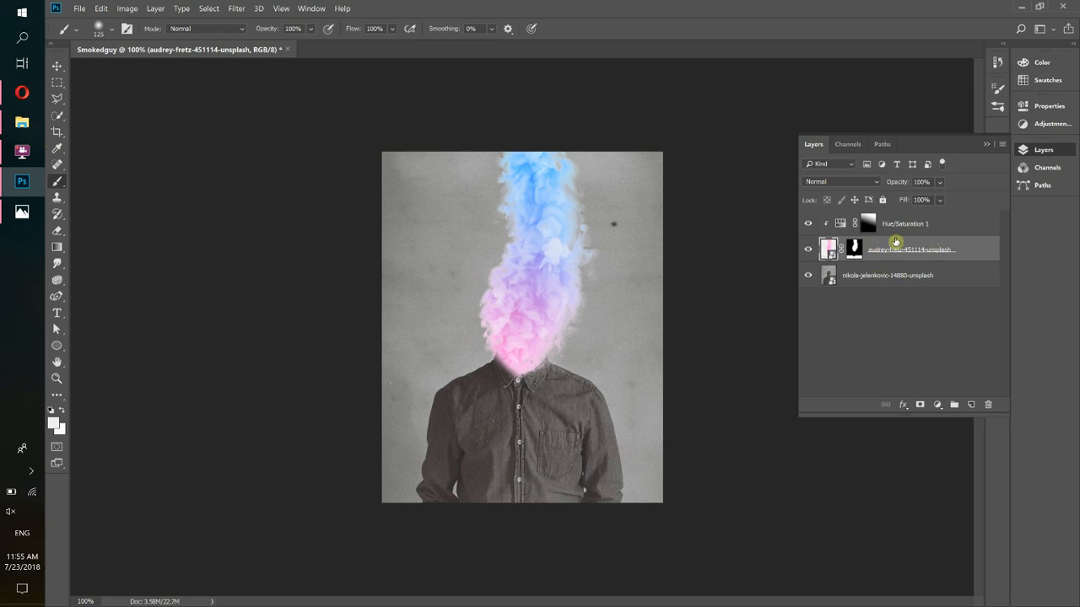
left_click(878, 285)
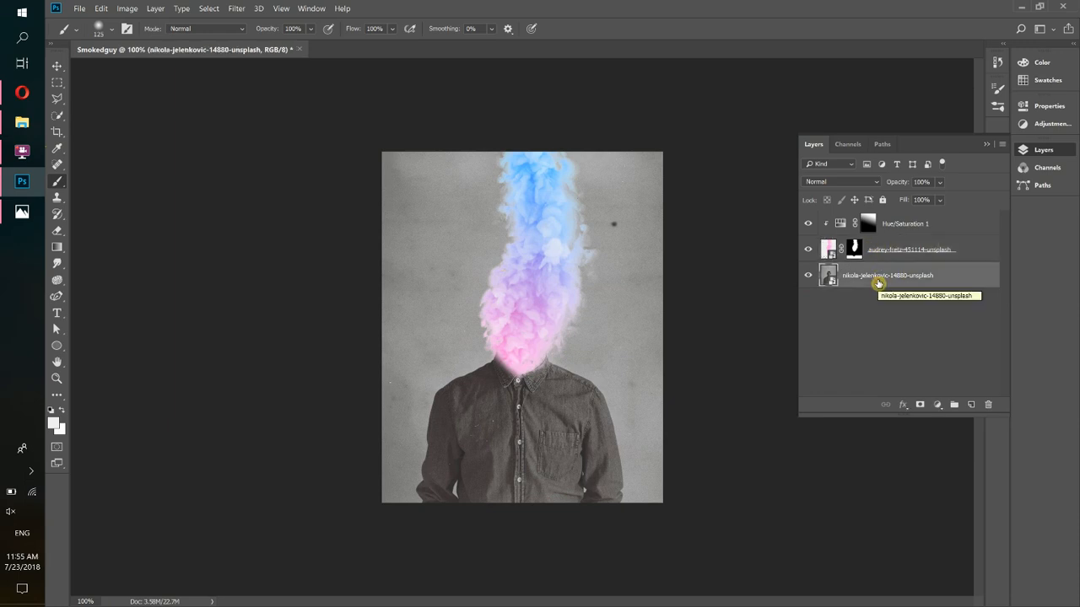
left_click(872, 250)
left_click(874, 282)
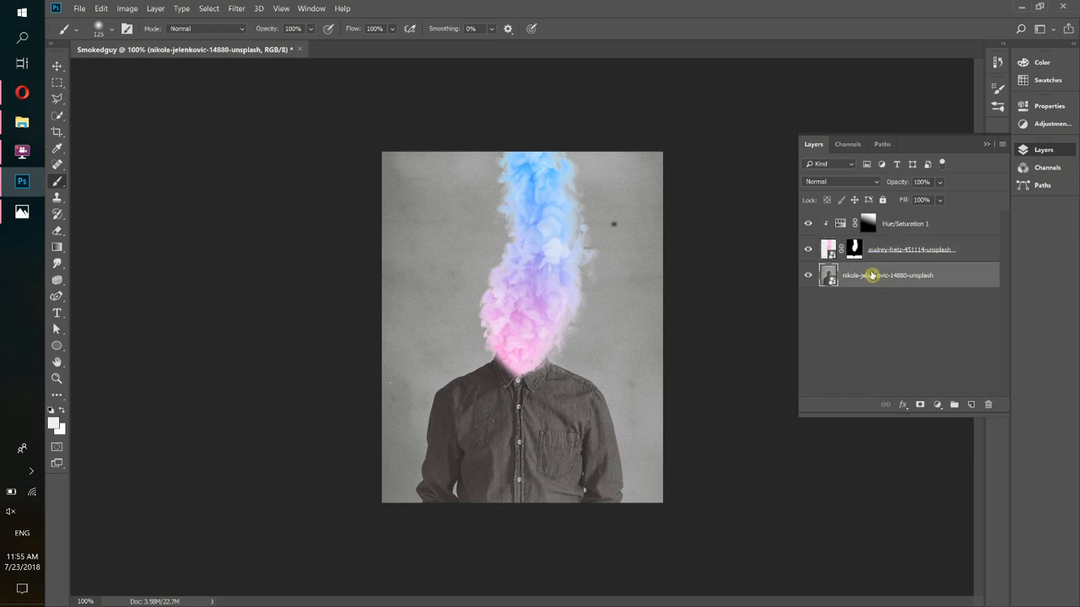
Place the chris-barbalis-229357-unsplash graffiti image directly above the man's photo layer, covering the poster's lower half across the full width
left_click(38, 131)
left_click(456, 255)
left_click_drag(456, 255, 466, 250)
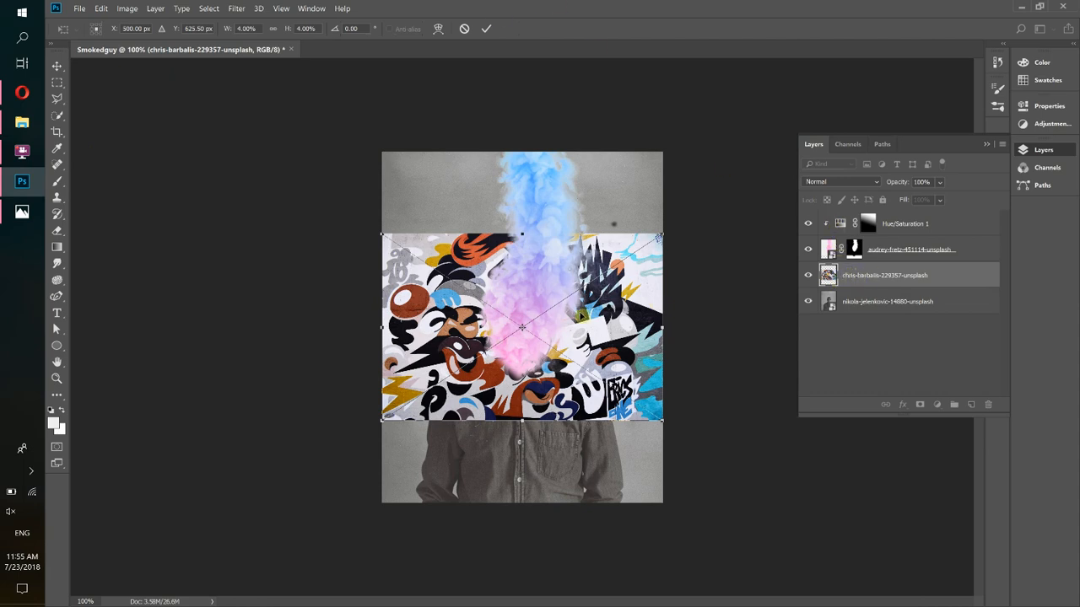
left_click_drag(582, 316, 582, 400)
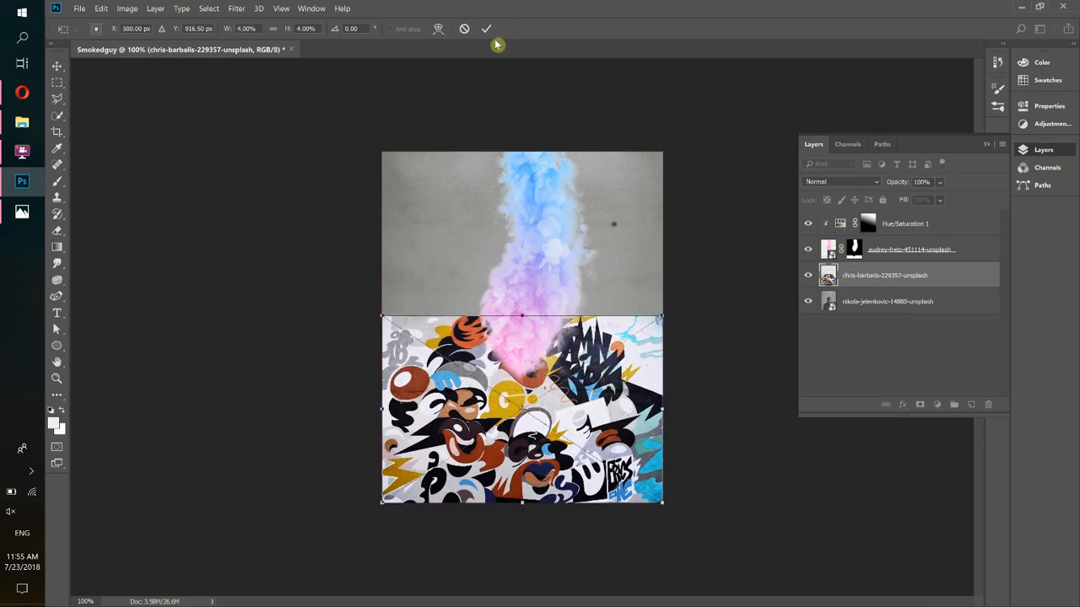
left_click(488, 32)
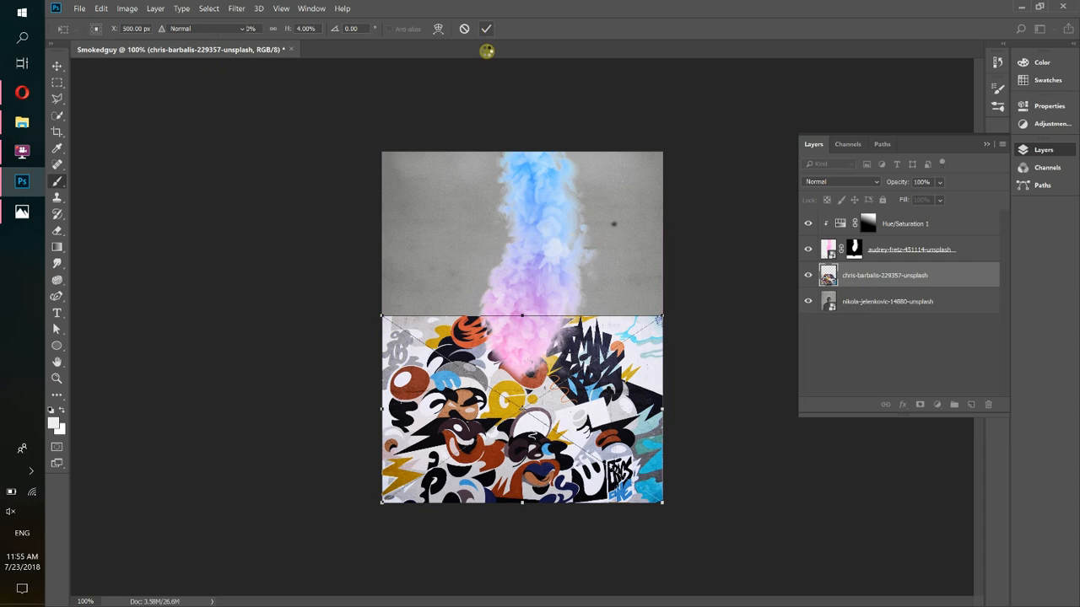
Hide the graffiti layer and select the man's whole shirt on his photo layer with the Quick Selection tool
left_click(808, 276)
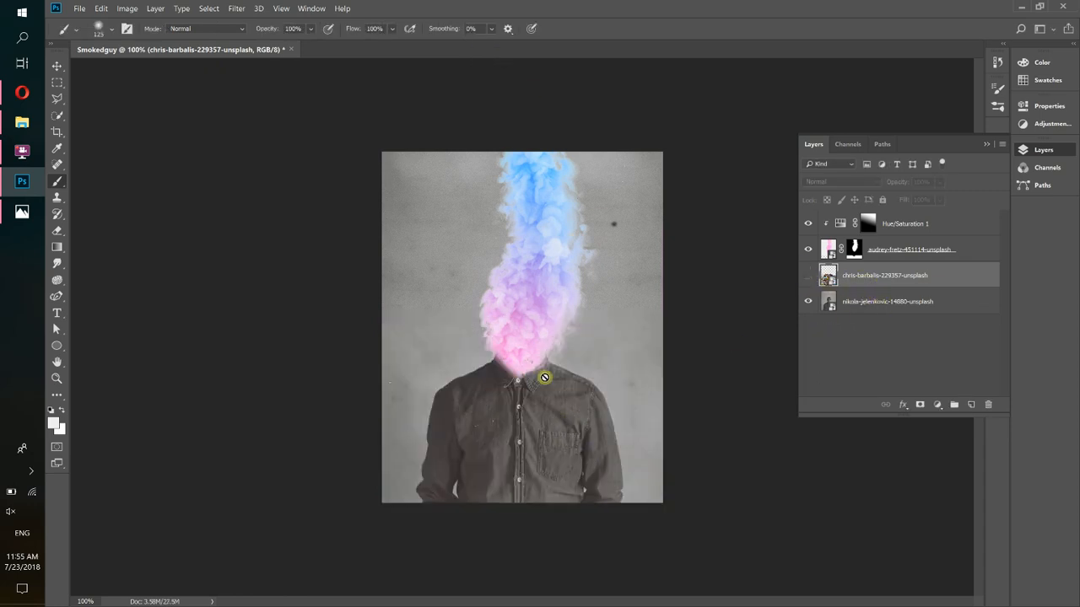
left_click(808, 274)
left_click(808, 276)
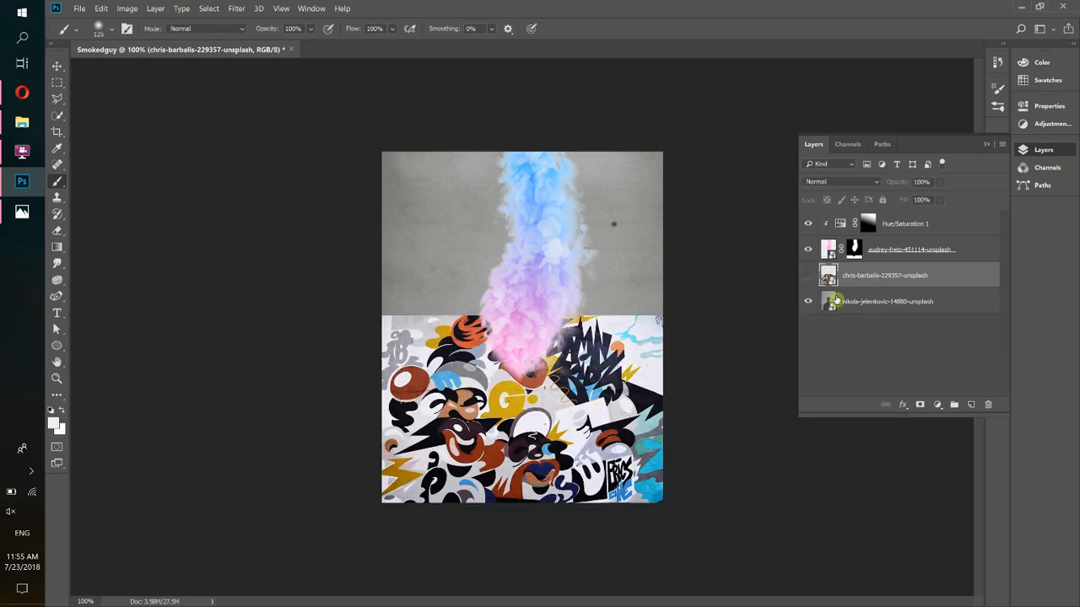
left_click(864, 304)
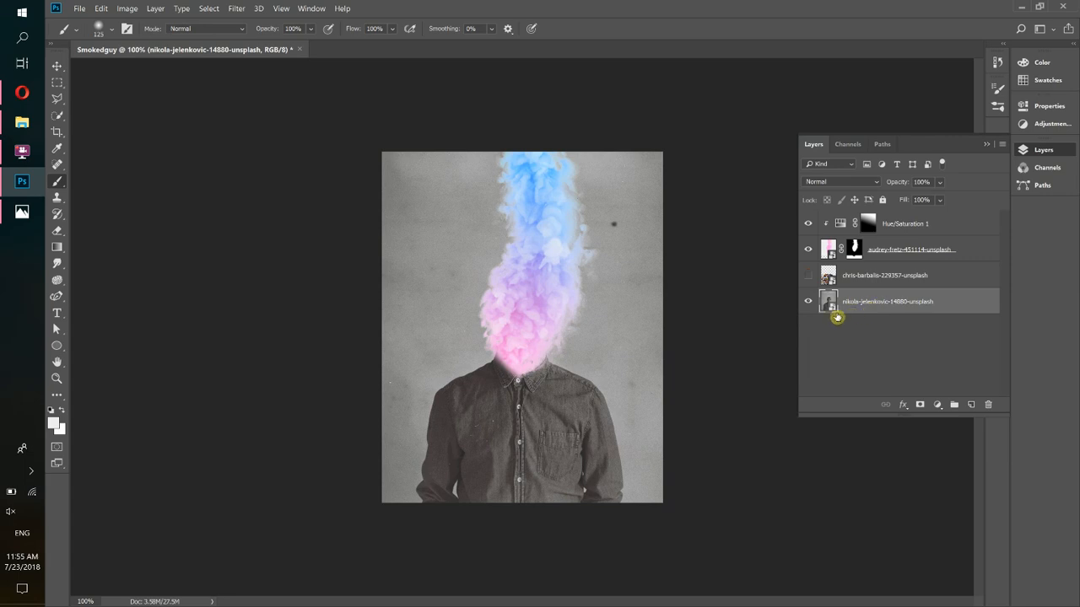
left_click(59, 117)
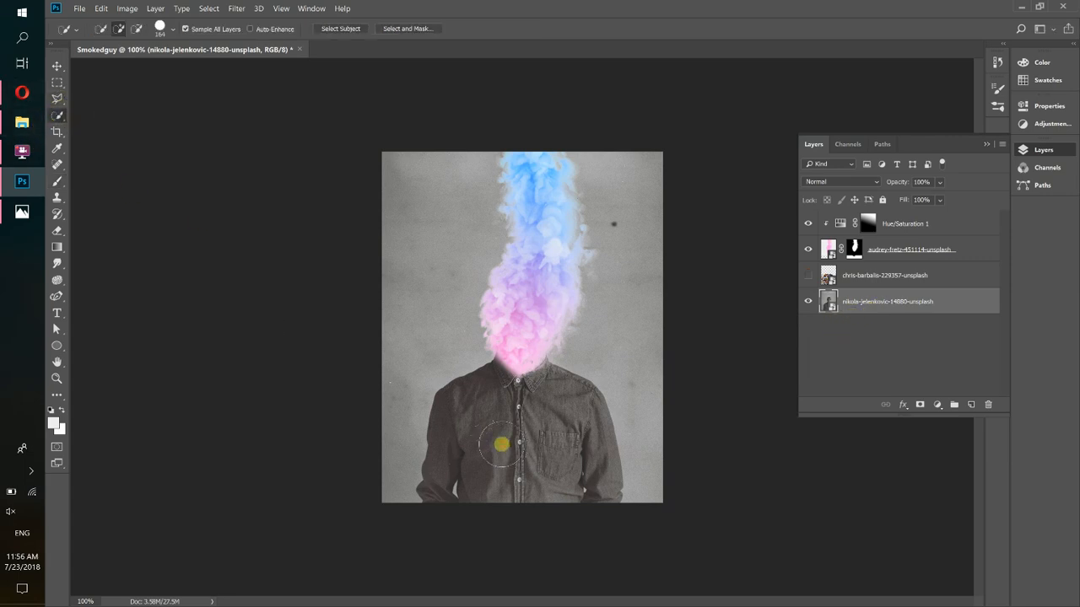
mouse_move(501, 445)
left_mouse_down()
mouse_move(537, 448)
mouse_move(520, 448)
mouse_move(540, 458)
mouse_move(519, 456)
mouse_move(500, 373)
mouse_move(461, 437)
left_mouse_up()
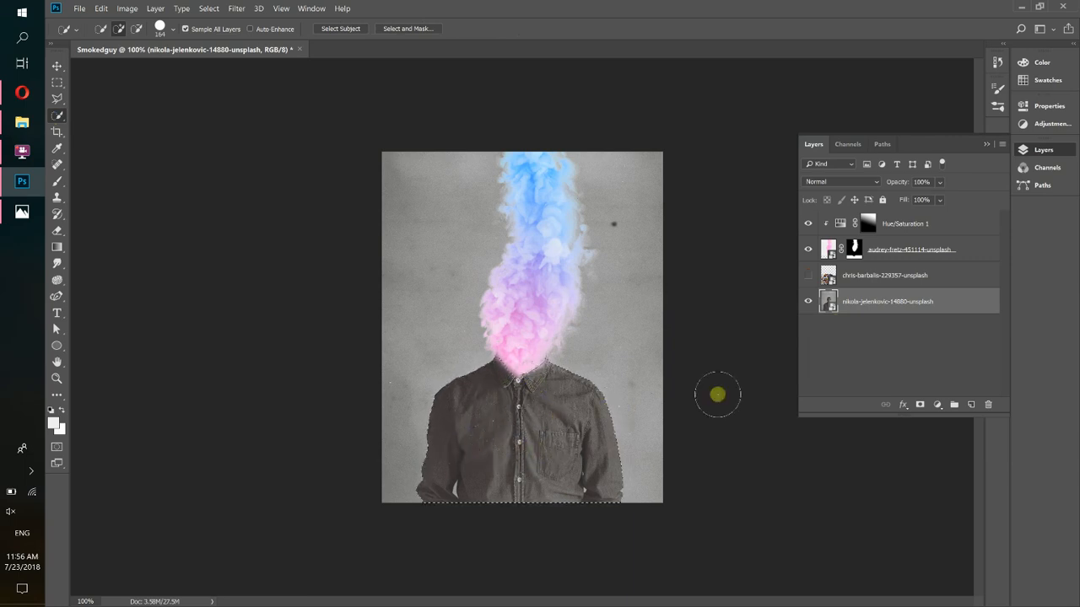
Show the graffiti layer again and add a layer mask to it from the shirt selection
left_click(847, 275)
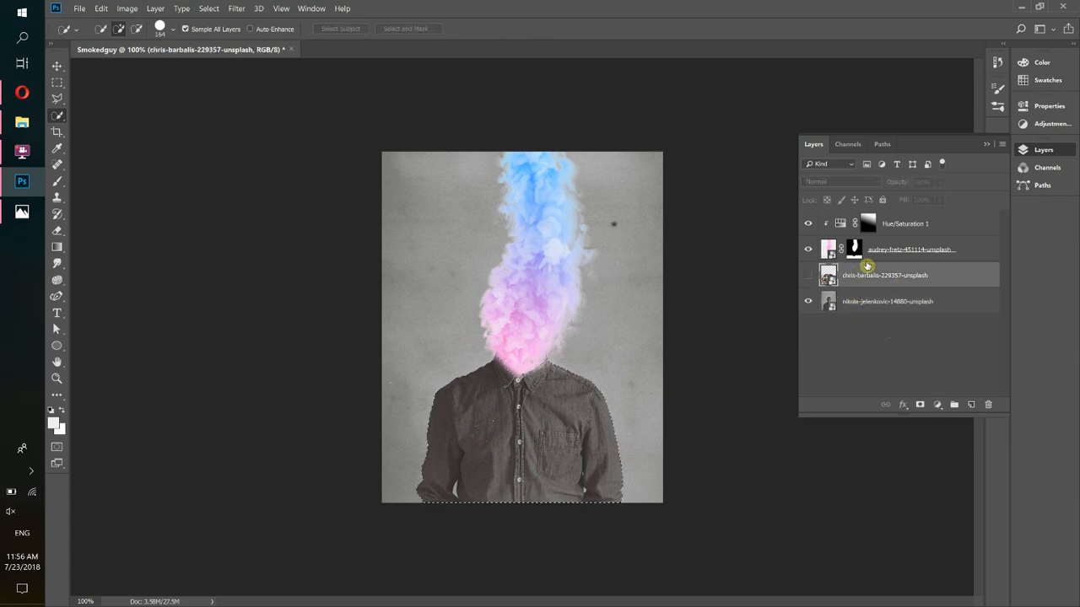
left_click(812, 277)
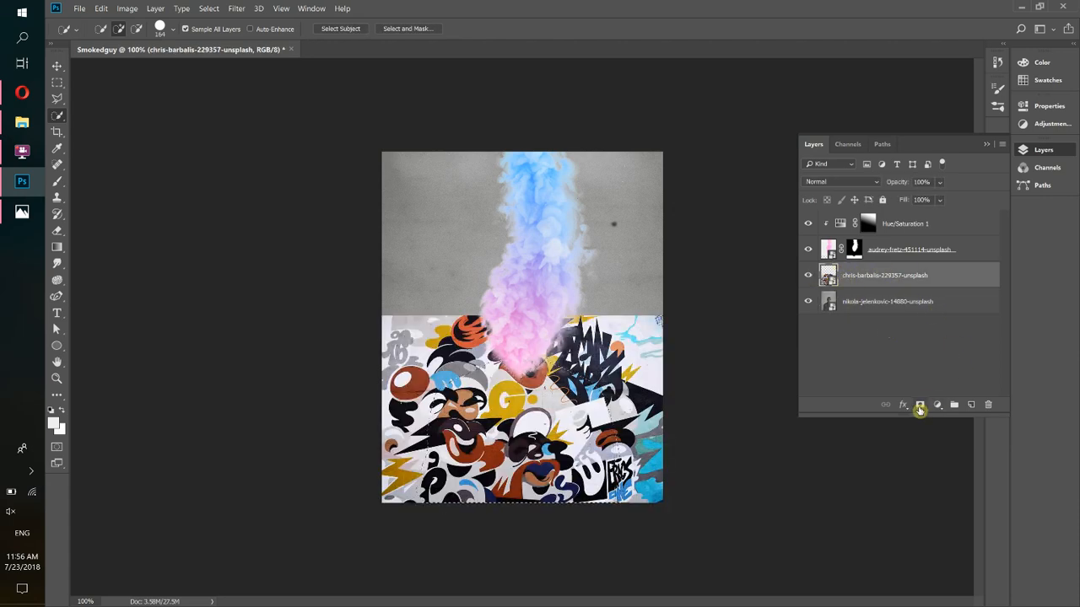
left_click(919, 406)
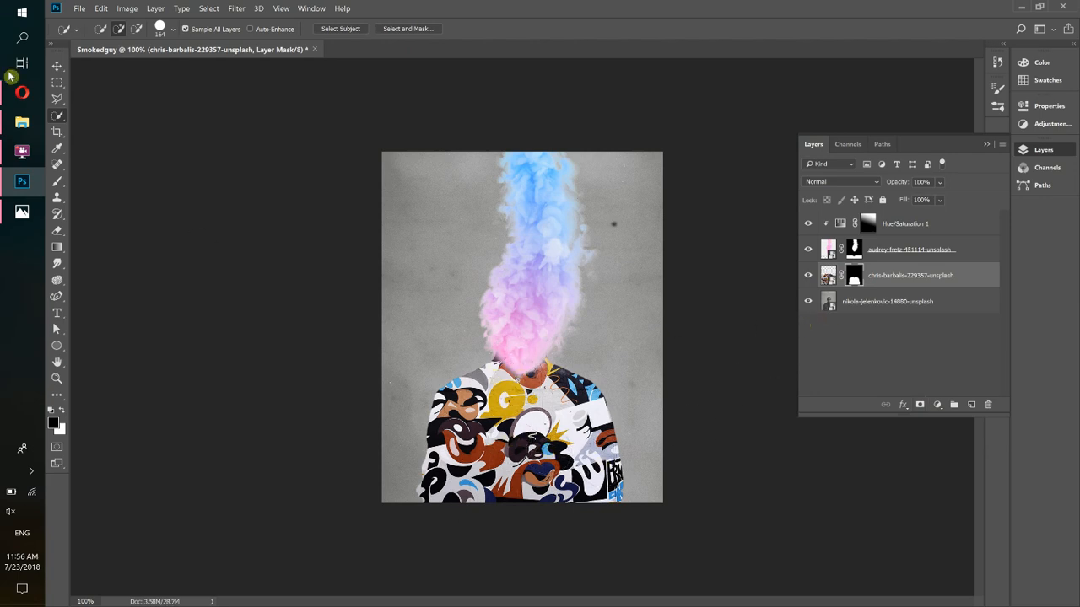
Lower the graffiti layer's opacity to 18% and deselect all layers
left_click(56, 67)
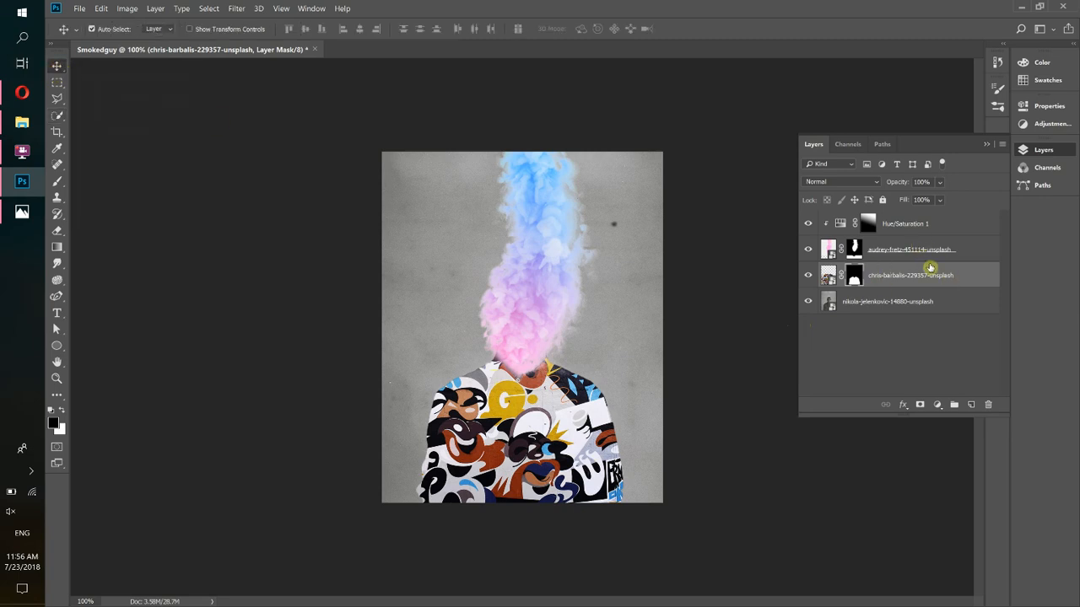
left_click(940, 184)
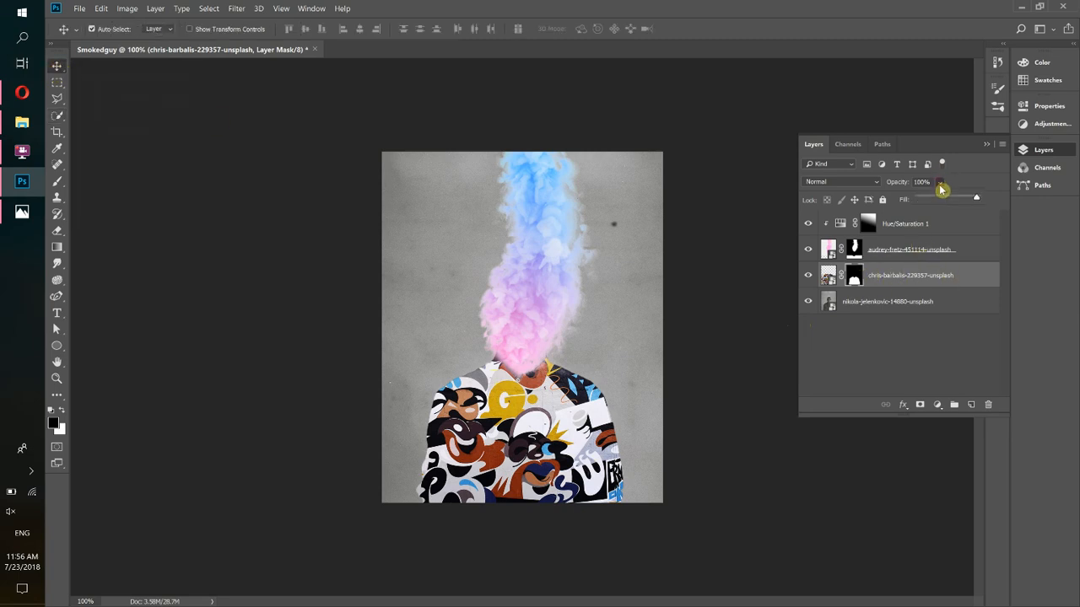
left_click_drag(949, 201, 933, 200)
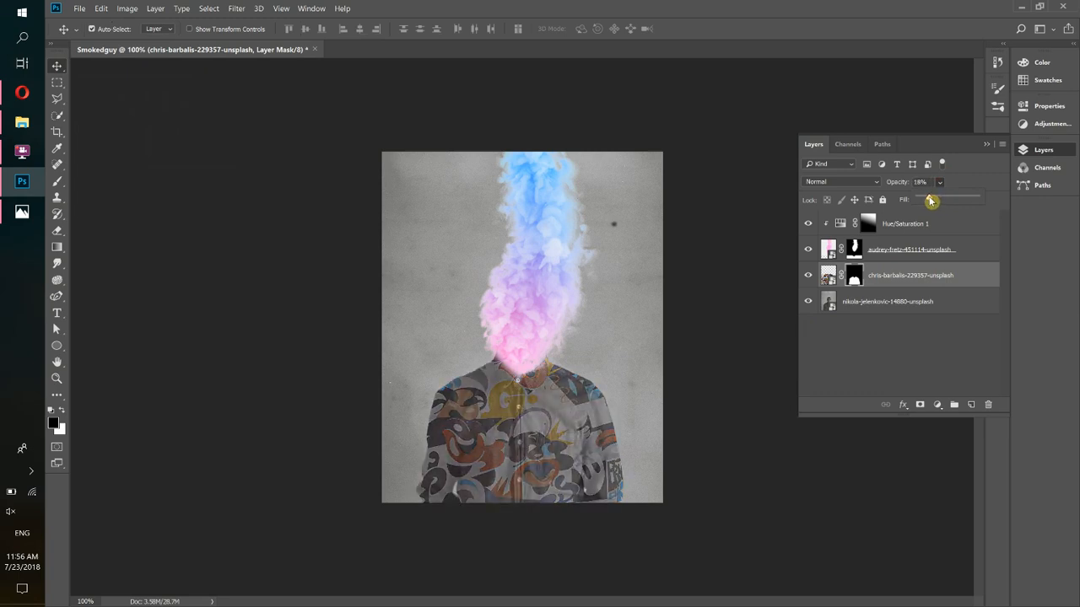
left_click(845, 385)
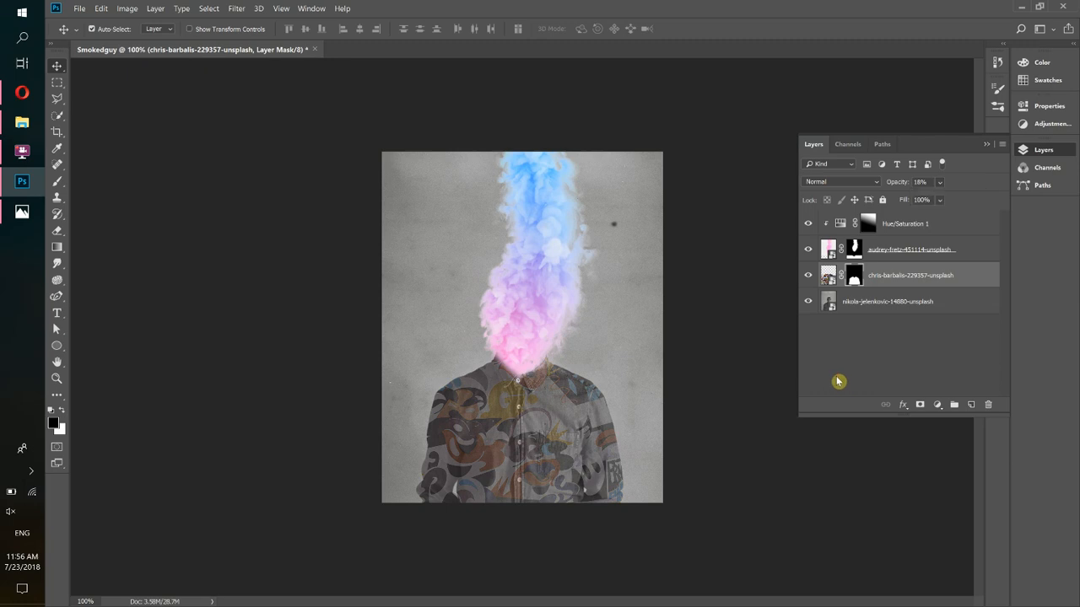
left_click(845, 386)
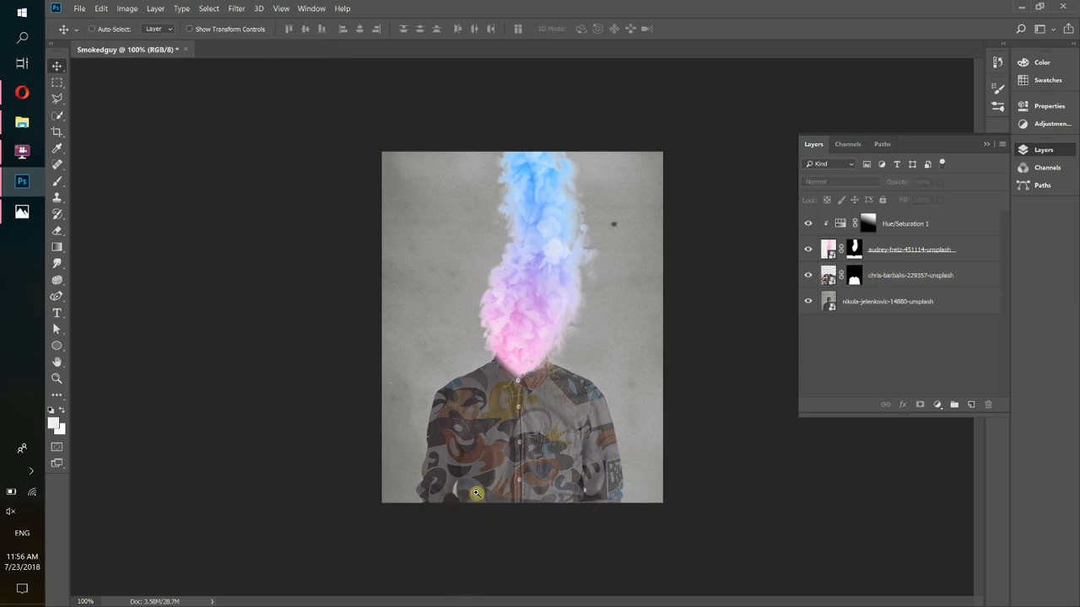
Paint black on the graffiti layer's mask with a size 10 brush over the background gap between the man's torso and the sleeve at the image's left
scroll(485, 499, "up", 5)
scroll(369, 458, "up", 4)
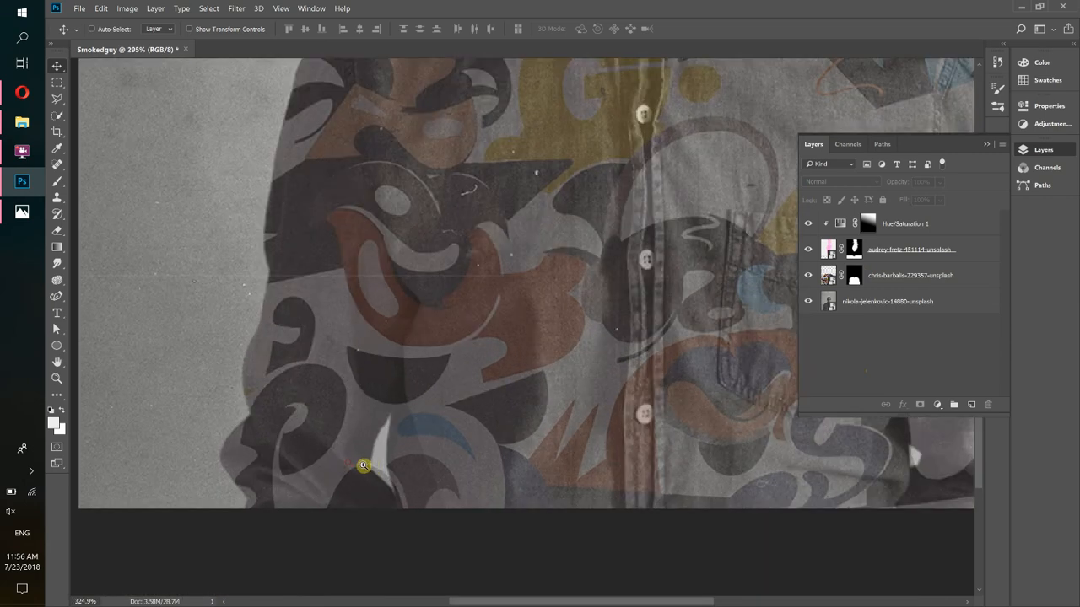
left_click(856, 276)
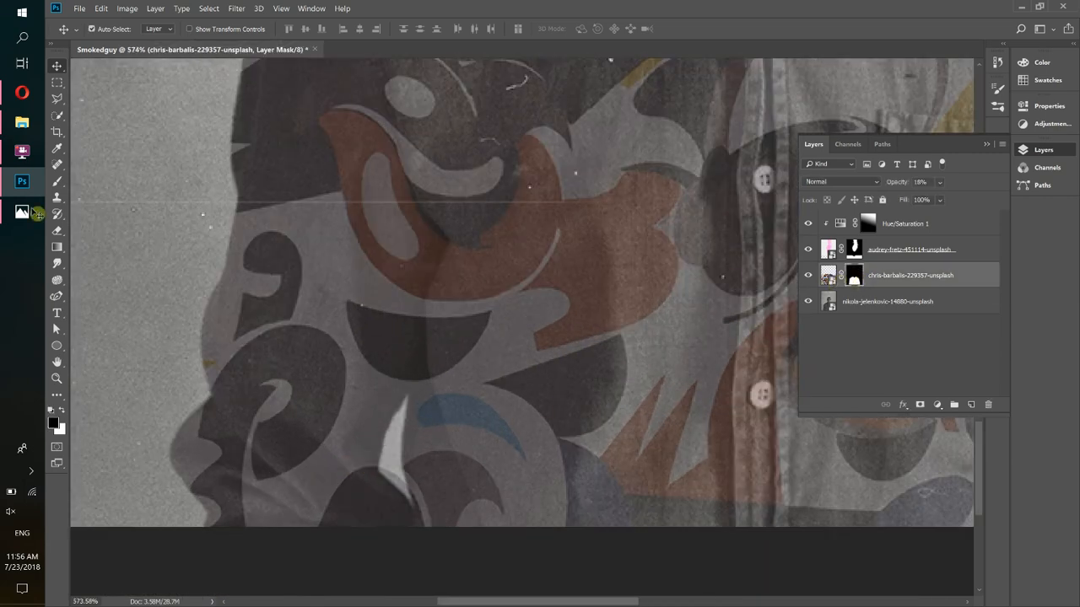
left_click(57, 180)
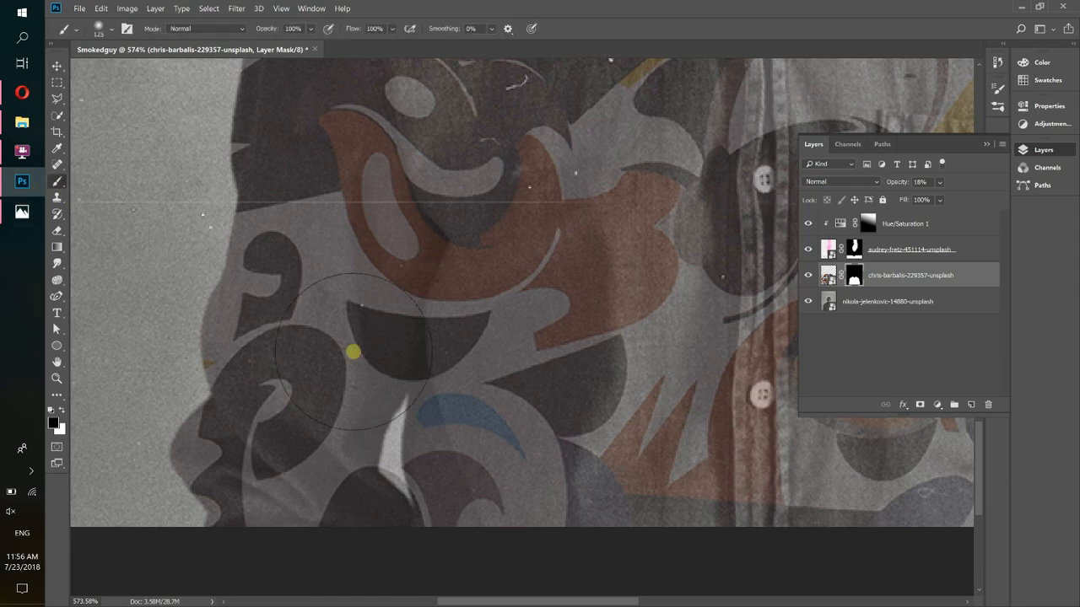
key("bracketleft")
key("bracketleft")
key("bracketleft")
key("bracketleft")
key("bracketleft")
key("bracketleft")
key("bracketleft")
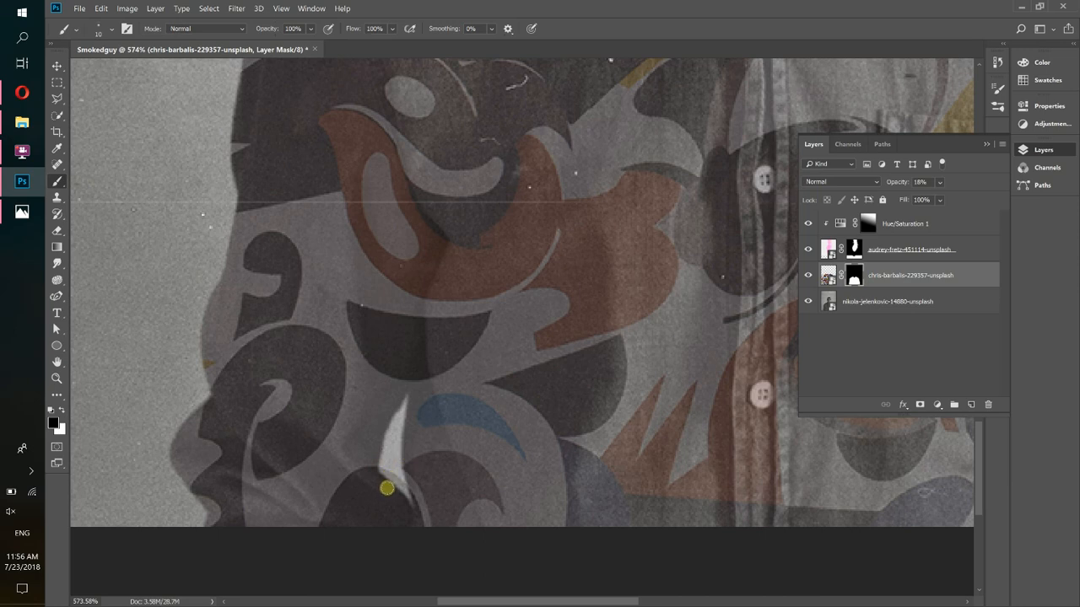
left_click_drag(386, 488, 394, 479)
left_click(108, 34)
left_click(596, 5)
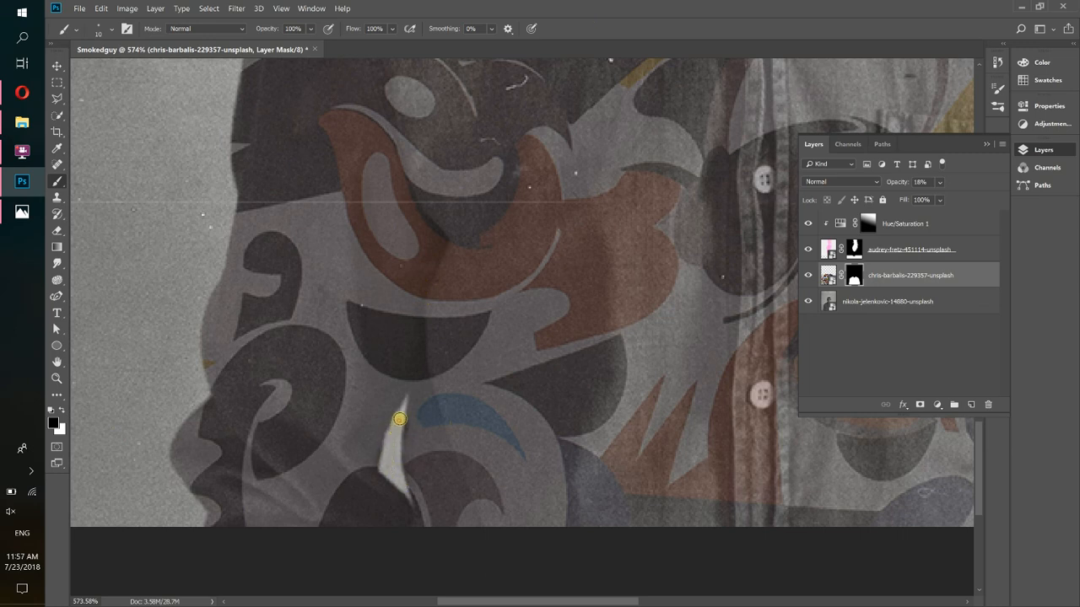
Set the graffiti layer's opacity to 39% and mask out the remaining background gaps beside both sleeves with a size 4 brush
left_click(941, 184)
left_click(997, 198)
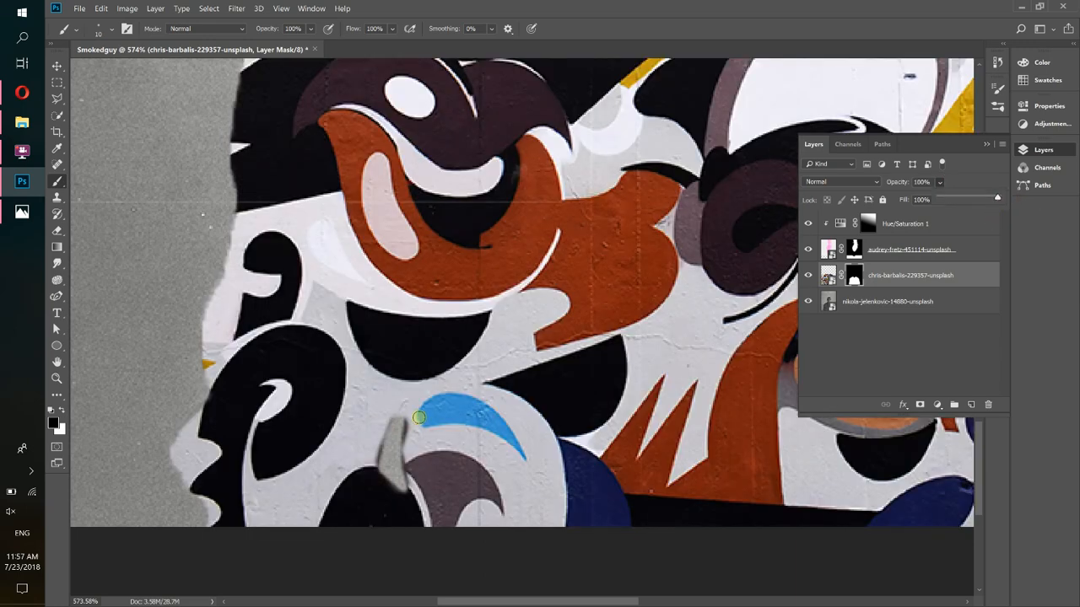
left_click_drag(997, 199, 963, 196)
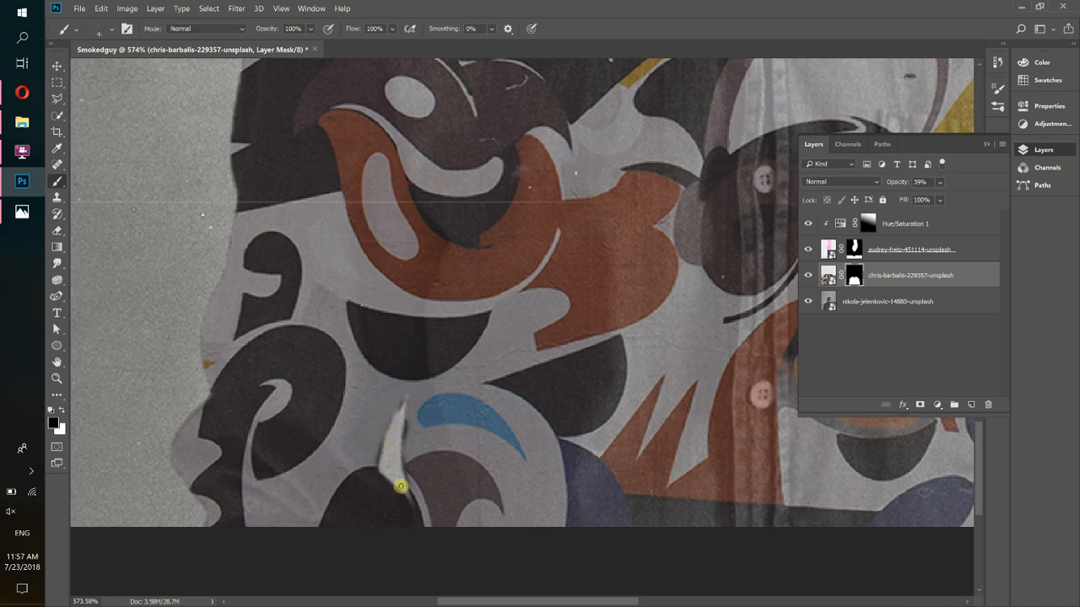
mouse_move(678, 452)
left_mouse_down()
mouse_move(388, 448)
mouse_move(509, 463)
mouse_move(496, 487)
left_mouse_up()
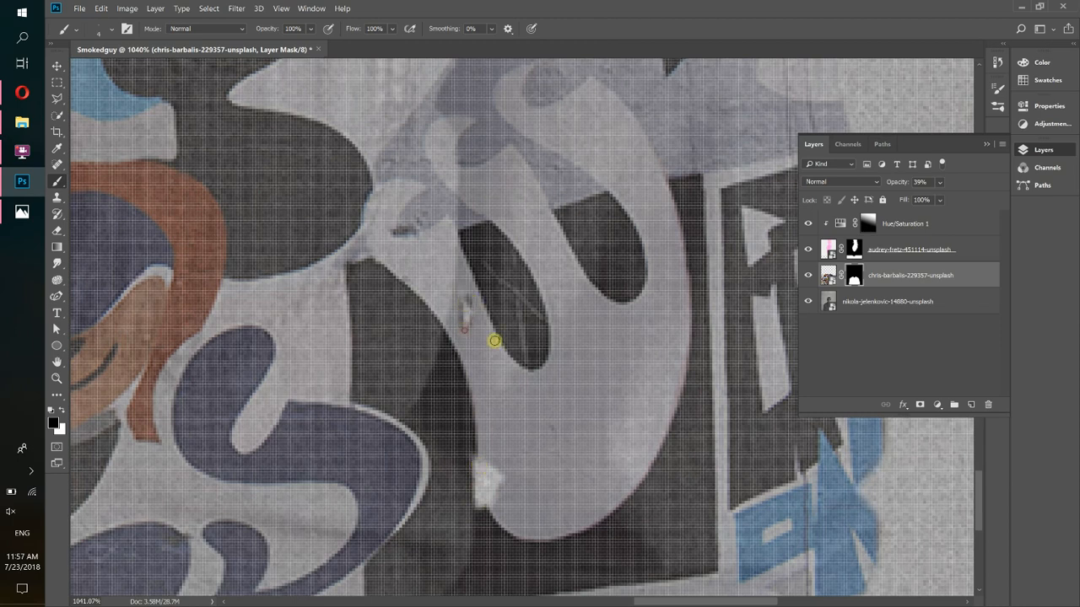
scroll(481, 337, "down", 10)
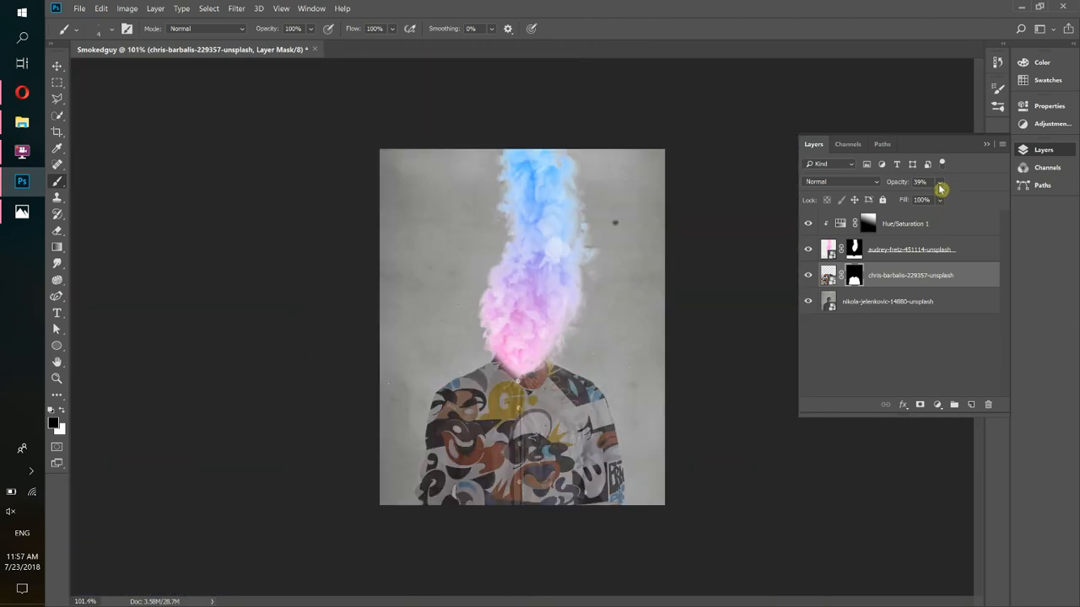
Set the graffiti layer's opacity to 100%, check the masked shirt, and leave the graffiti layer selected
left_click_drag(940, 185, 1012, 203)
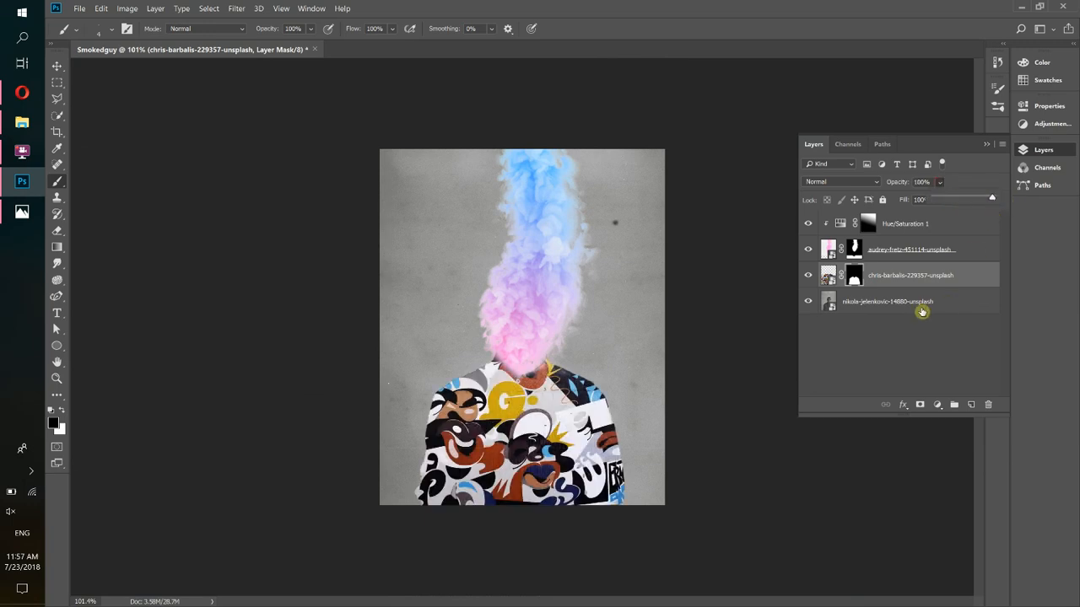
left_click(921, 305)
scroll(562, 511, "up", 5)
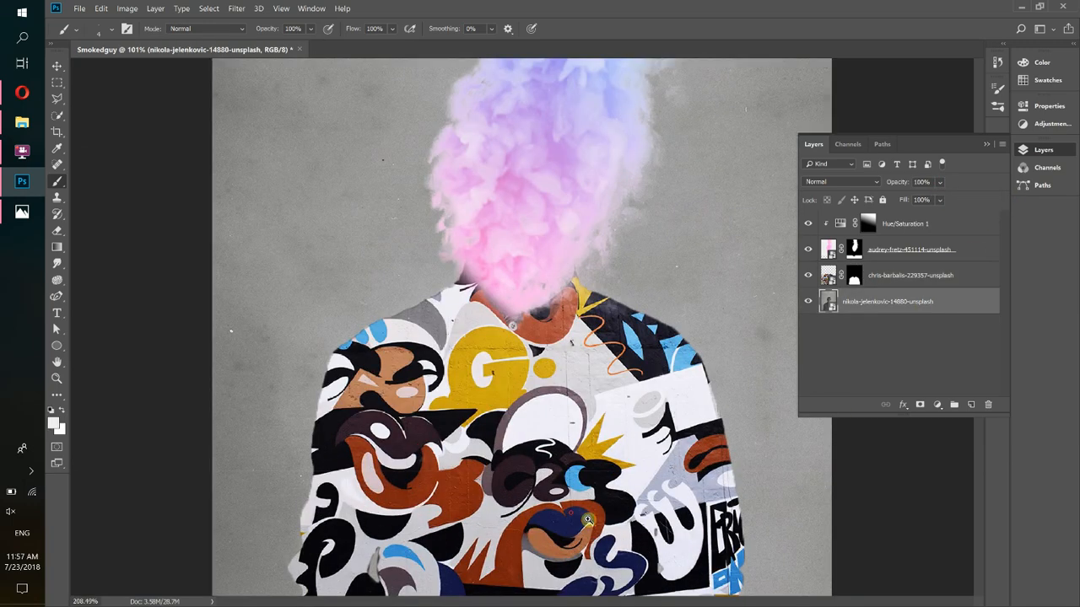
scroll(618, 442, "down", 3)
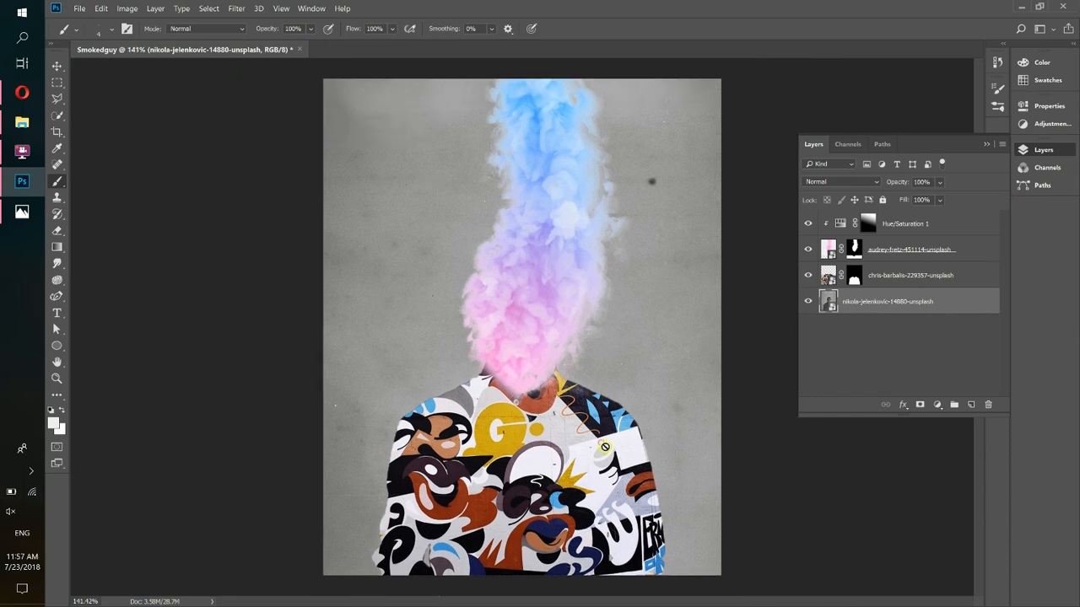
left_click(892, 275)
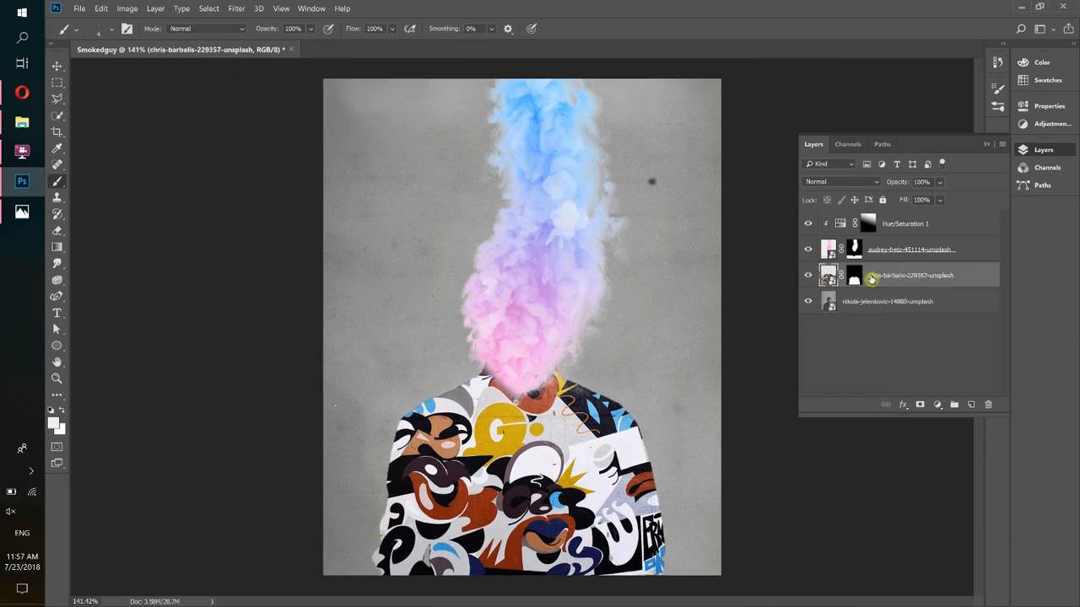
Try the Multiply, Color Burn and Darker Color blend modes on the graffiti layer
left_click(832, 183)
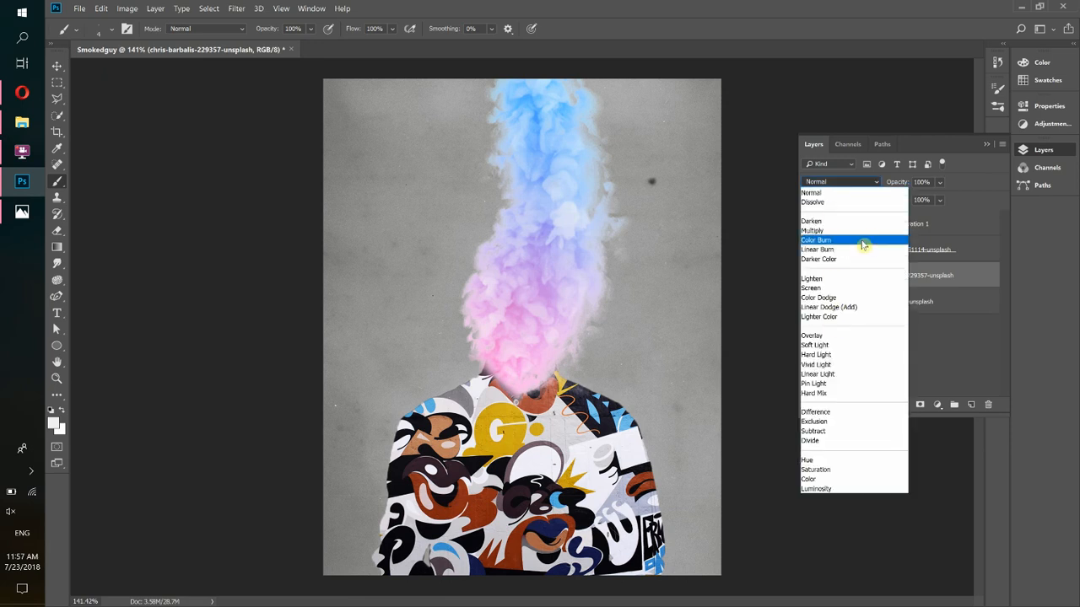
left_click(818, 231)
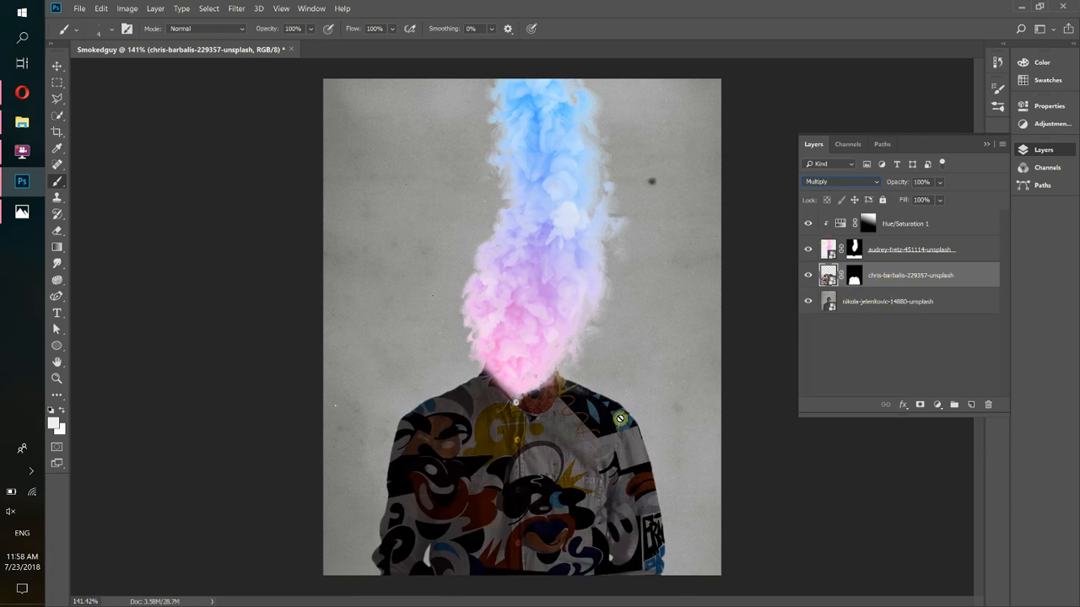
left_click(840, 181)
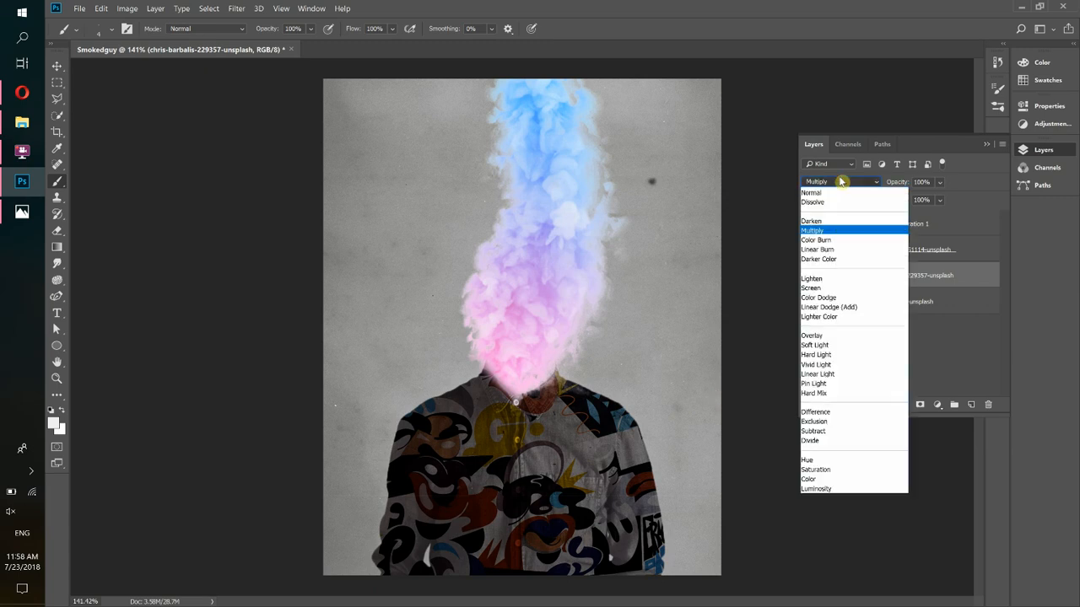
left_click(829, 240)
left_click(822, 182)
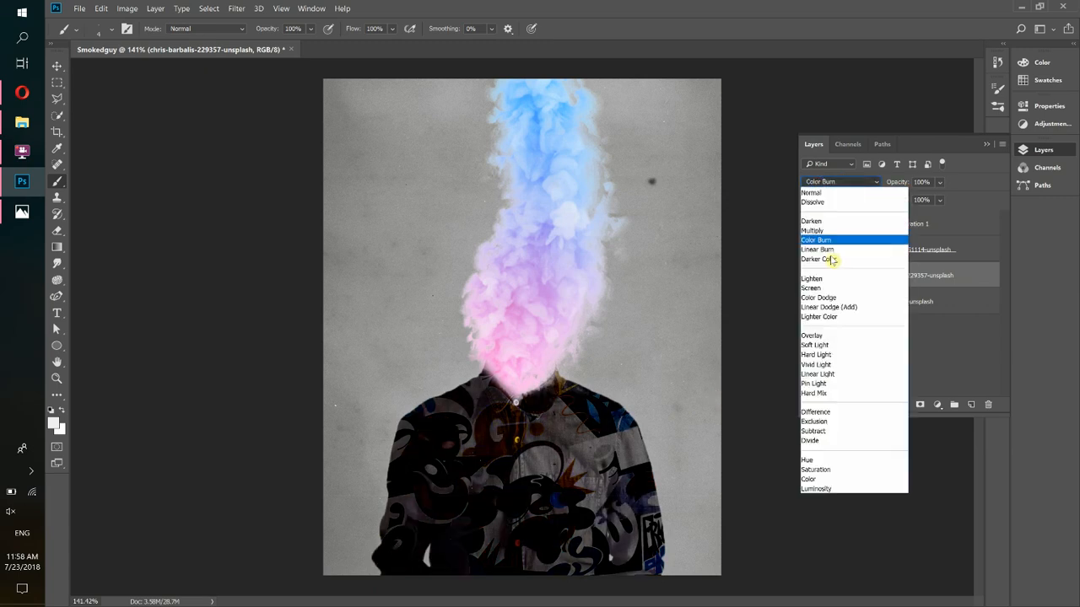
left_click(828, 259)
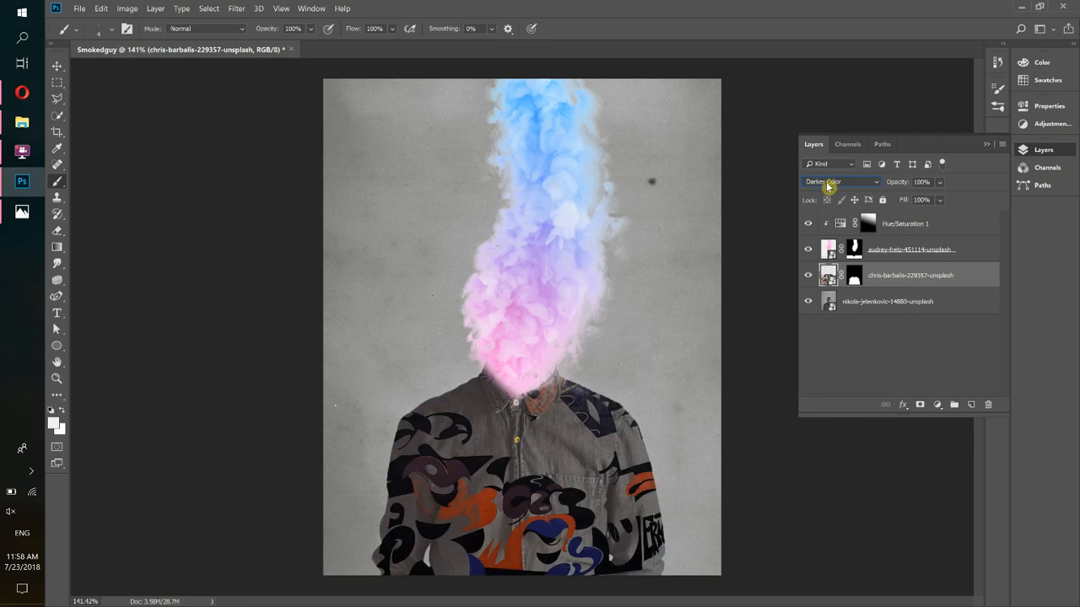
Set the graffiti layer's blend mode to Overlay, checking it against the reference image Copy of smokedguy2.png in Photos
left_click(20, 212)
left_click(1023, 10)
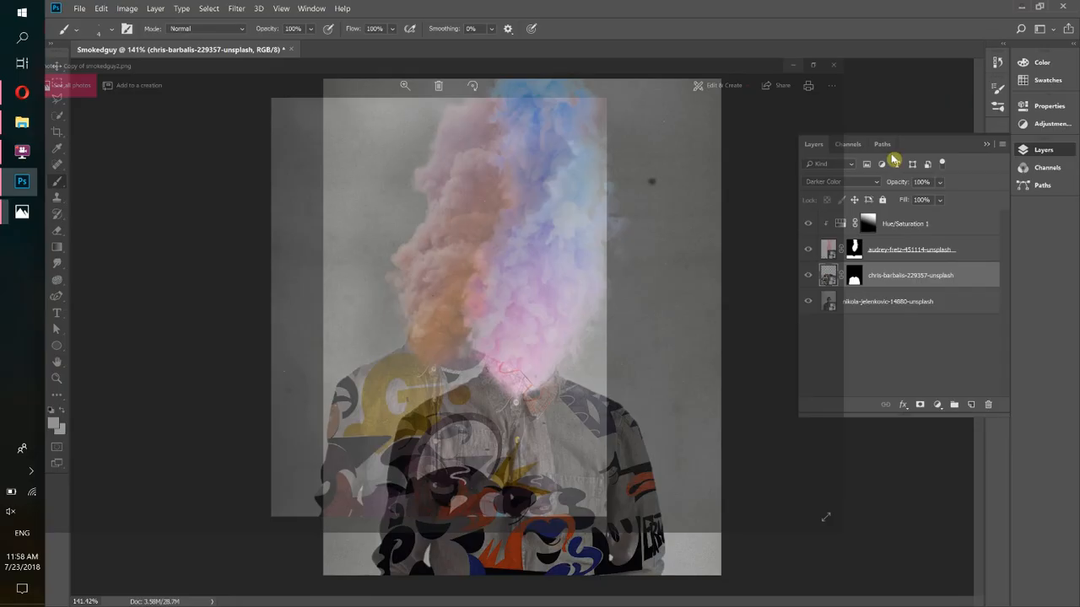
left_click(853, 182)
left_click(814, 337)
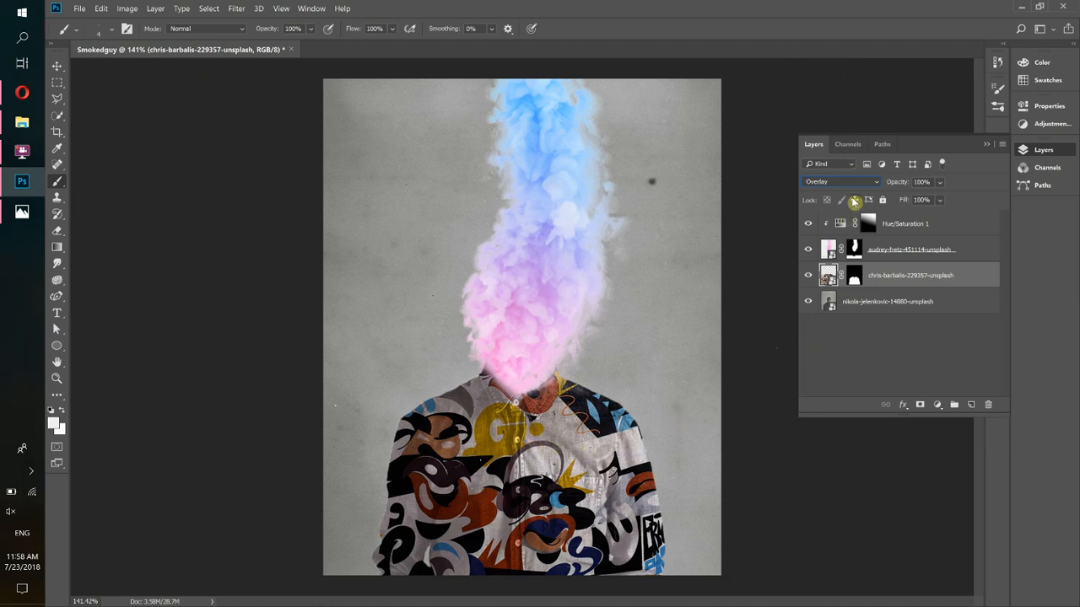
left_click(19, 216)
left_click(1012, 6)
Try the Difference blend mode on the graffiti layer and return it to Overlay
left_click(852, 184)
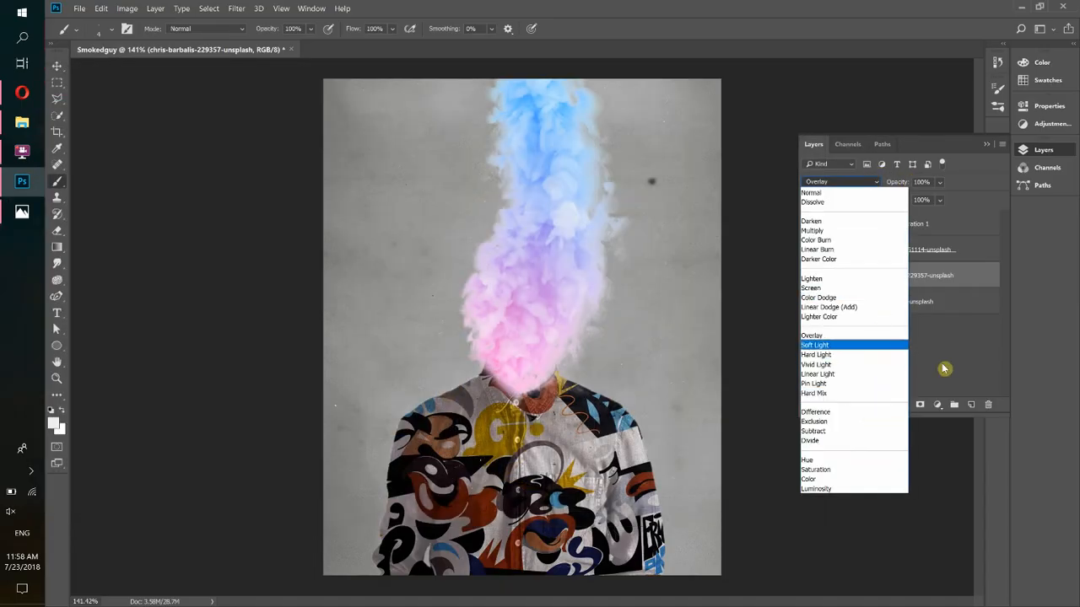
left_click(828, 411)
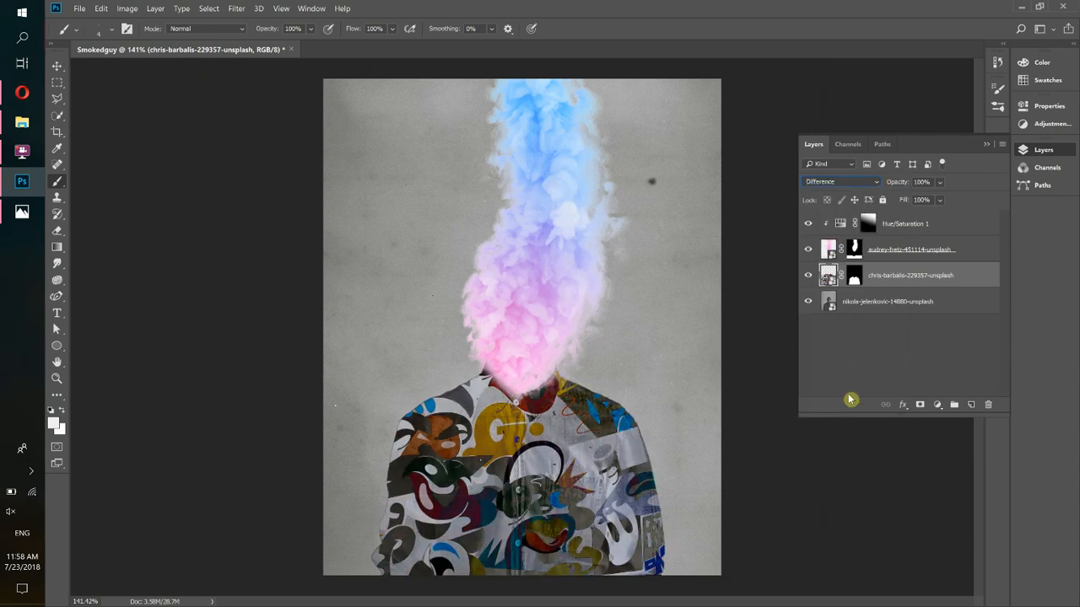
left_click(838, 189)
left_click(828, 344)
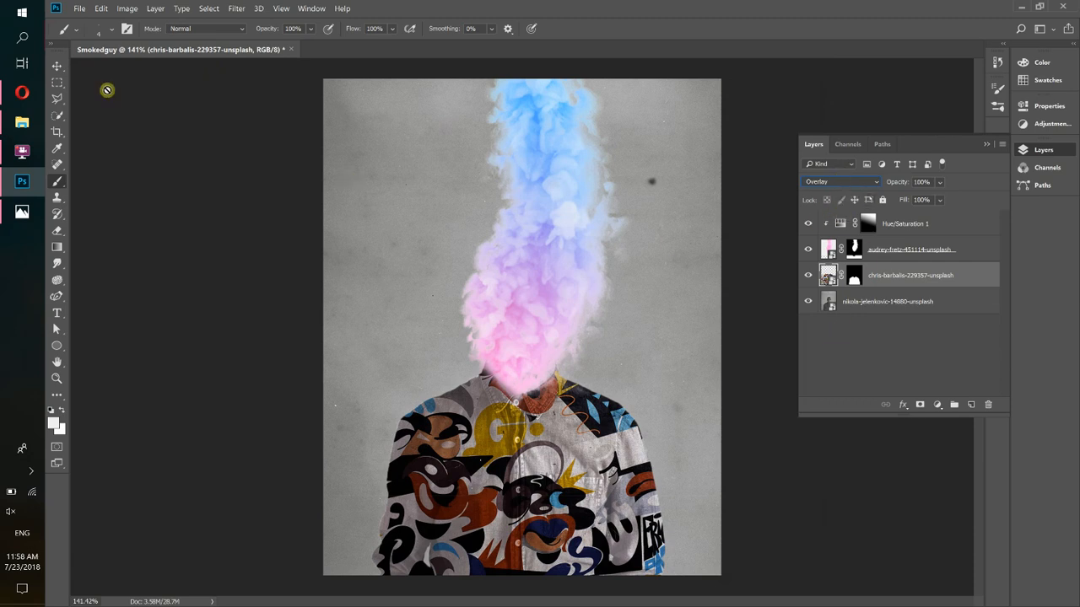
Switch to the Move tool and compare the whole poster with the reference image Copy of smokedguy2.png in Photos
left_click(56, 66)
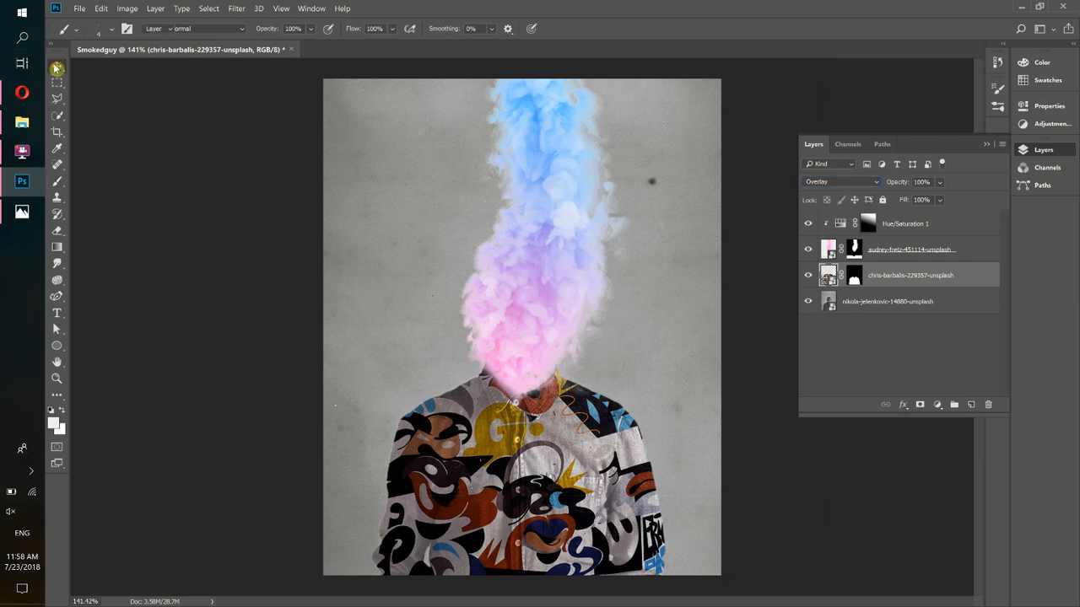
left_click(493, 276)
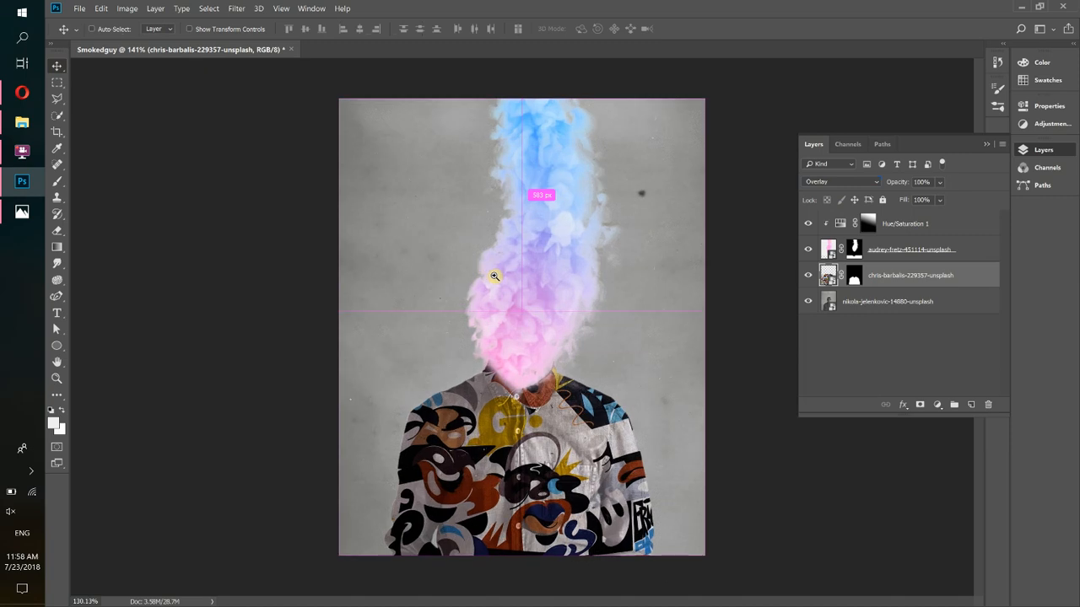
left_click(22, 212)
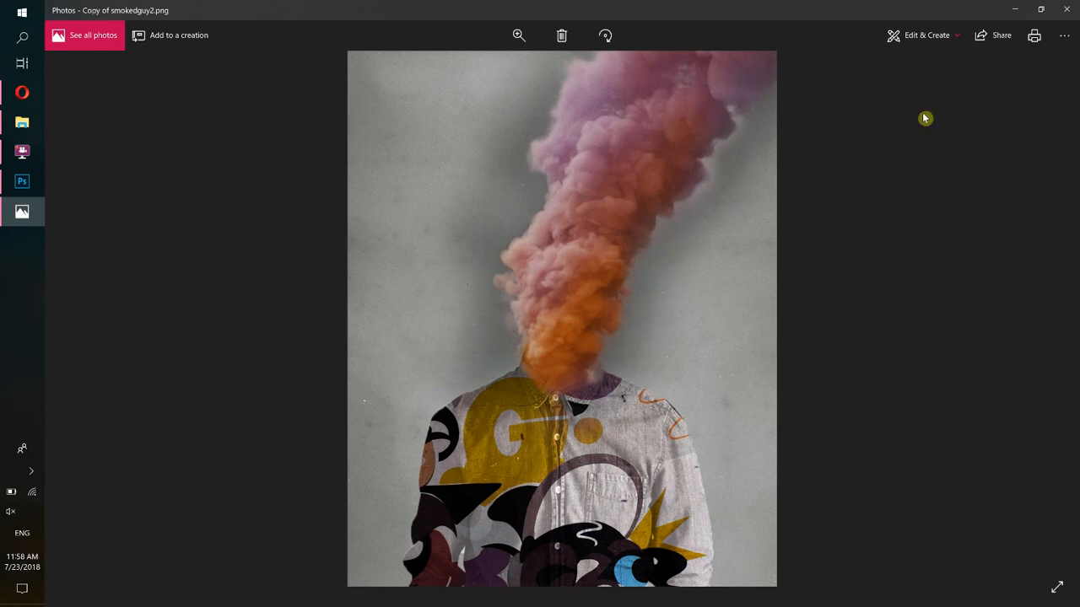
left_click(1020, 11)
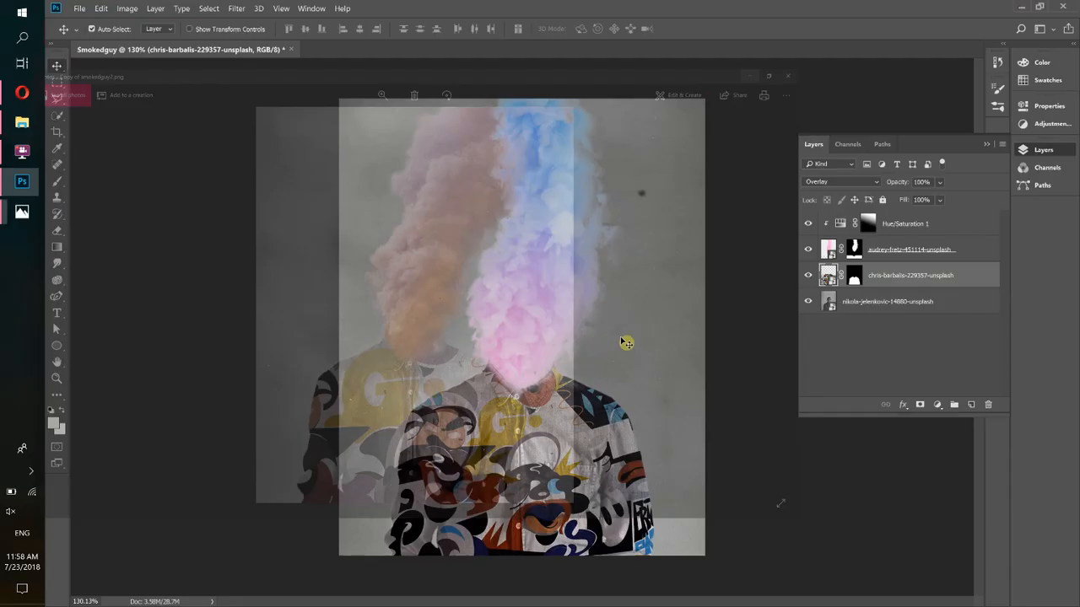